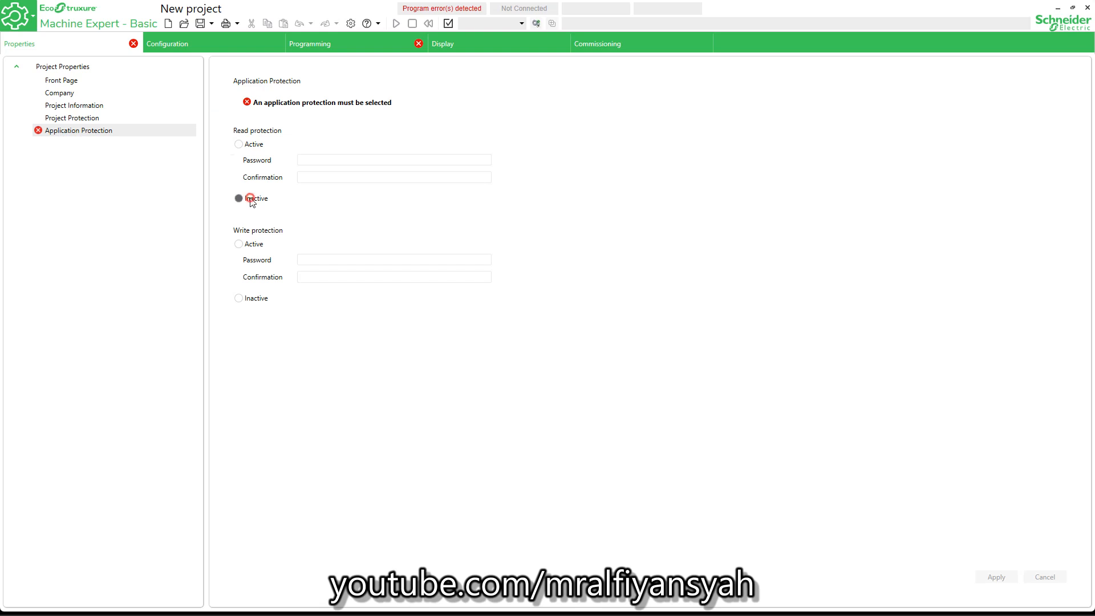
- Set the write protection to inactive and apply the application protection settings
{"action": "left_click", "coordinate": [255, 298]}
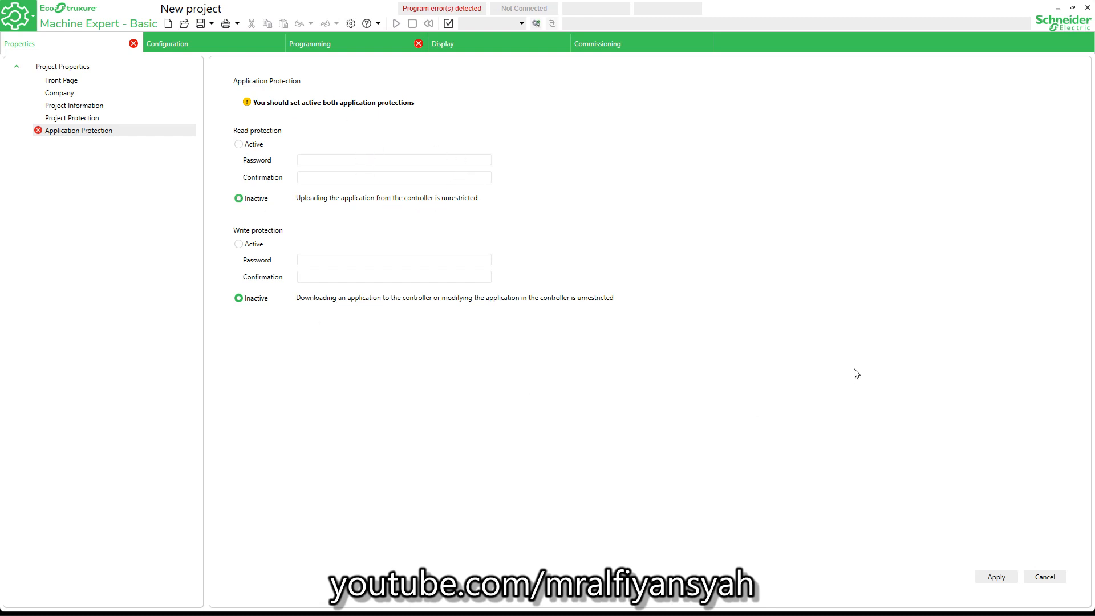
{"action": "left_click", "coordinate": [997, 577]}
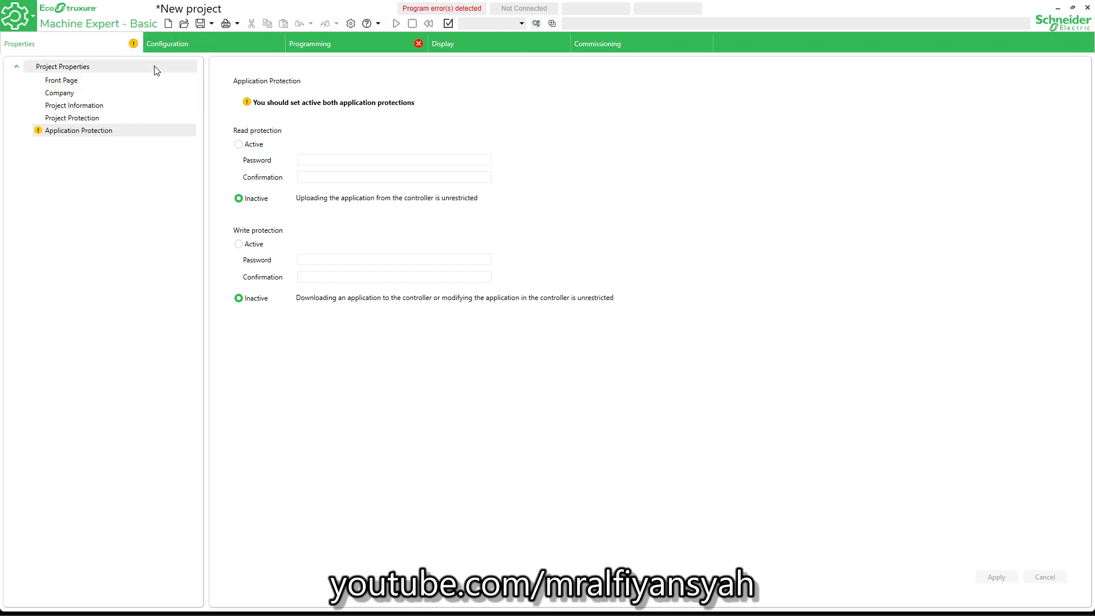
- Replace the default controller in the hardware configuration with the TM221CE40R and accept the replacement
{"action": "left_click", "coordinate": [174, 51]}
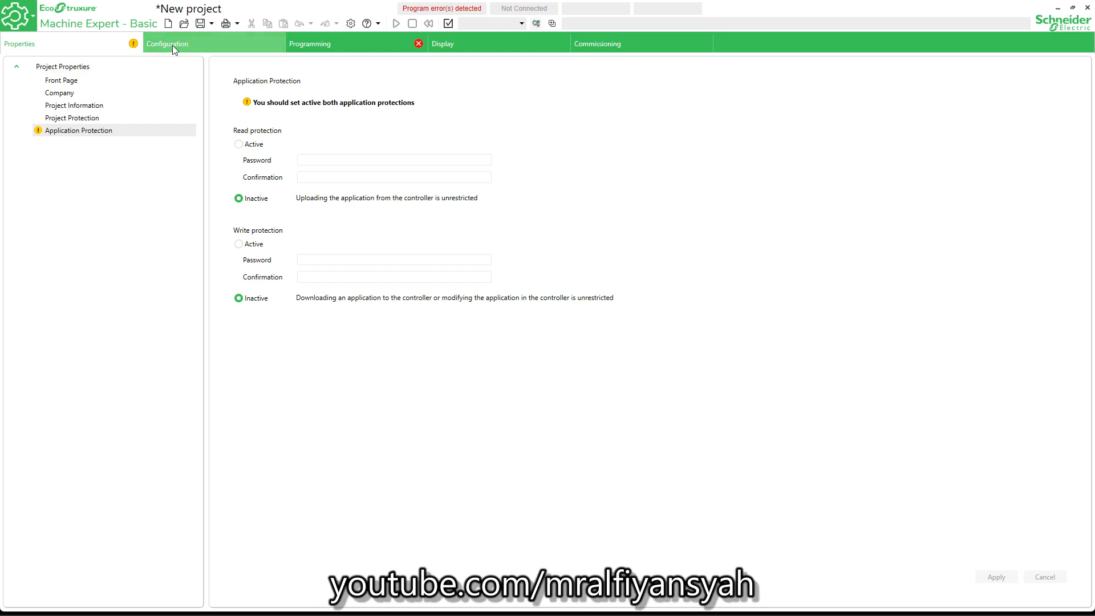
{"action": "left_click", "coordinate": [174, 48]}
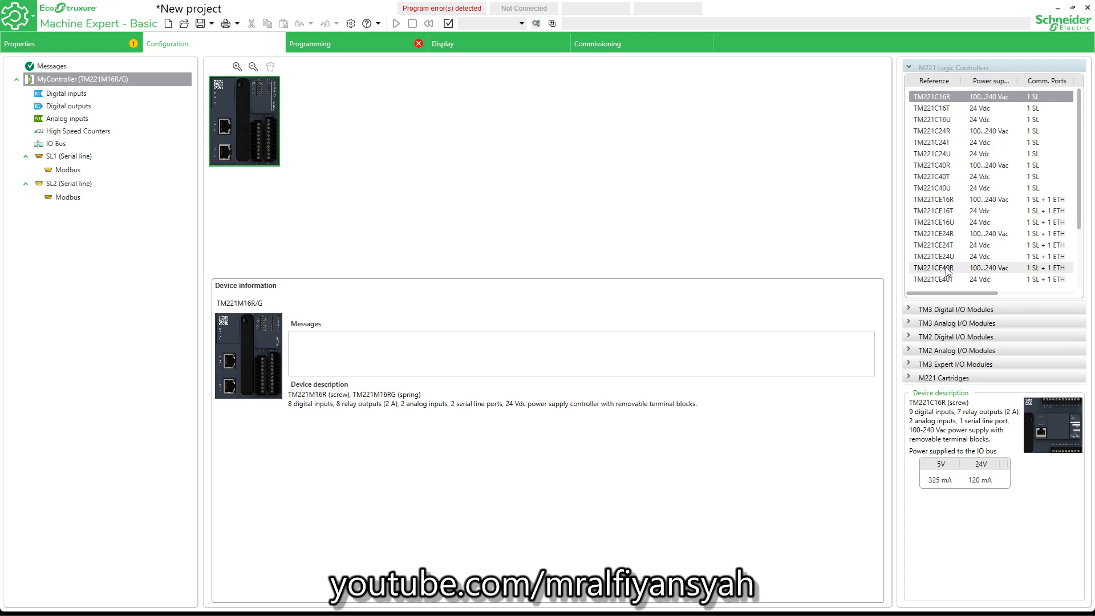
{"action": "left_click", "coordinate": [951, 269]}
{"action": "left_click_drag", "start_coordinate": [952, 272], "coordinate": [254, 128]}
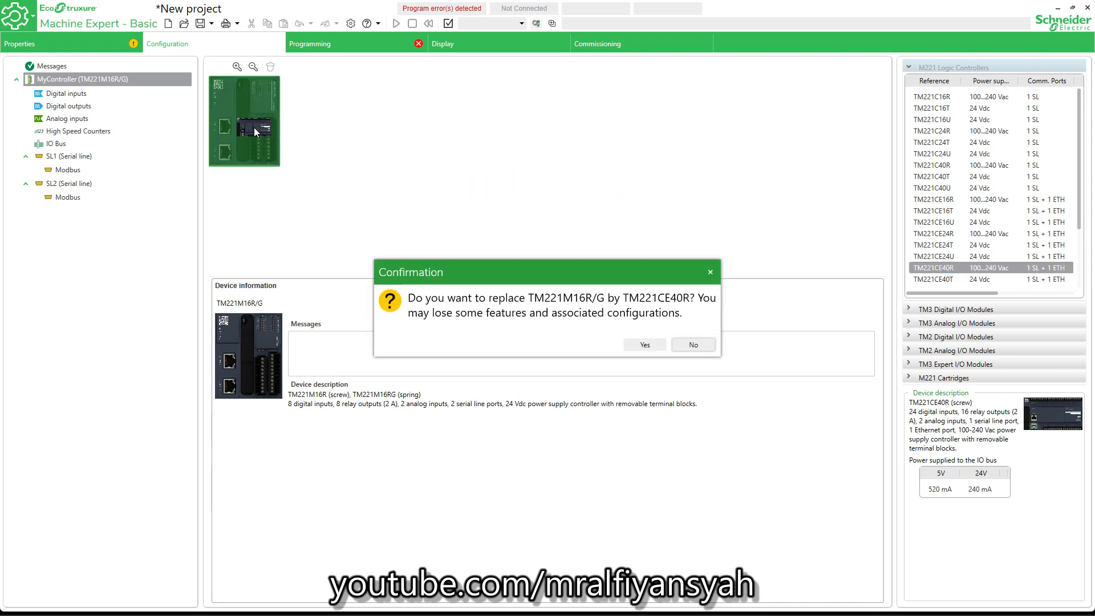
{"action": "left_click", "coordinate": [634, 347]}
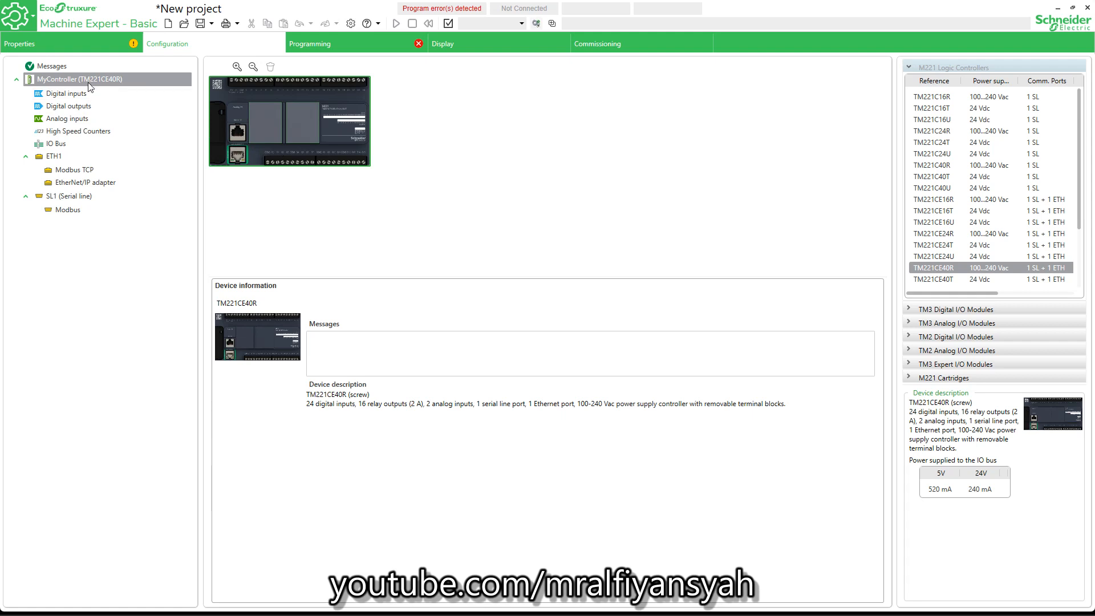
- Give the controller's ETH1 port the fixed IP address 192.168.1.3
{"action": "left_click", "coordinate": [70, 158]}
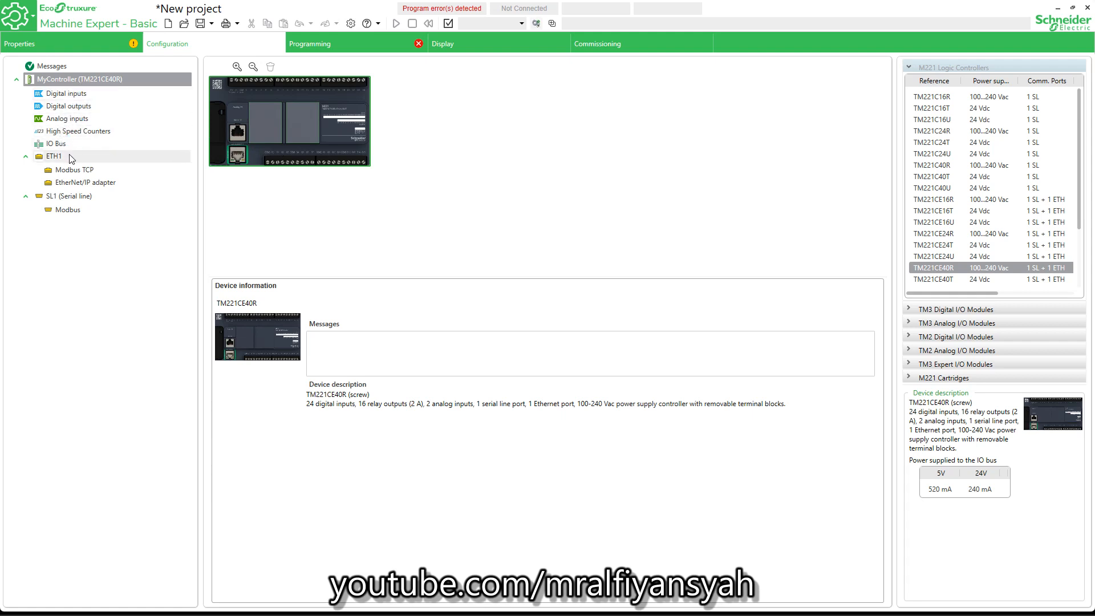
{"action": "left_click", "coordinate": [78, 158]}
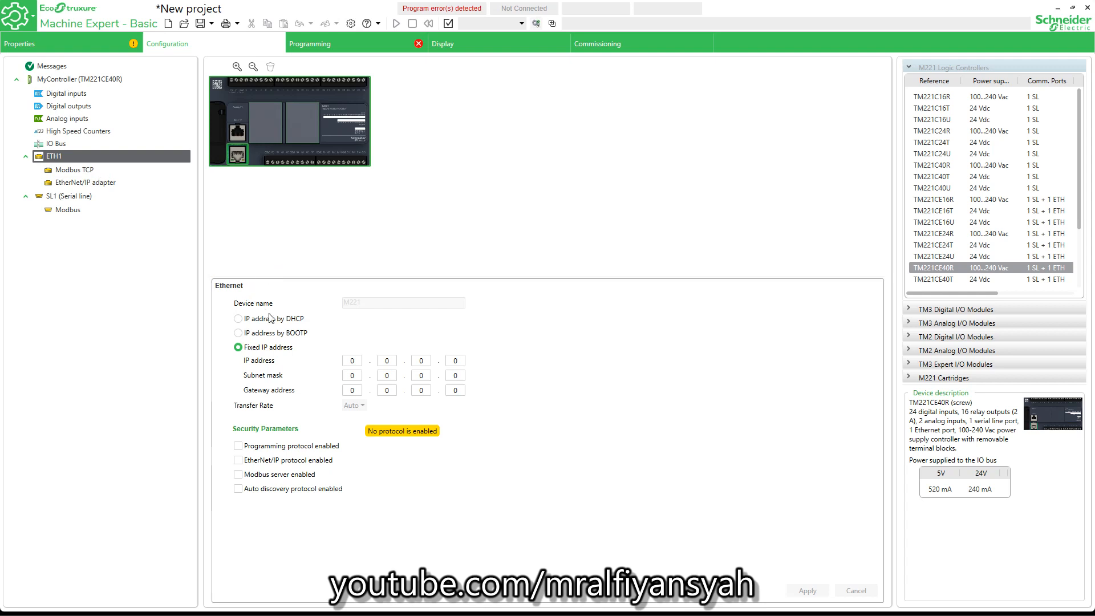
{"action": "left_click", "coordinate": [284, 349]}
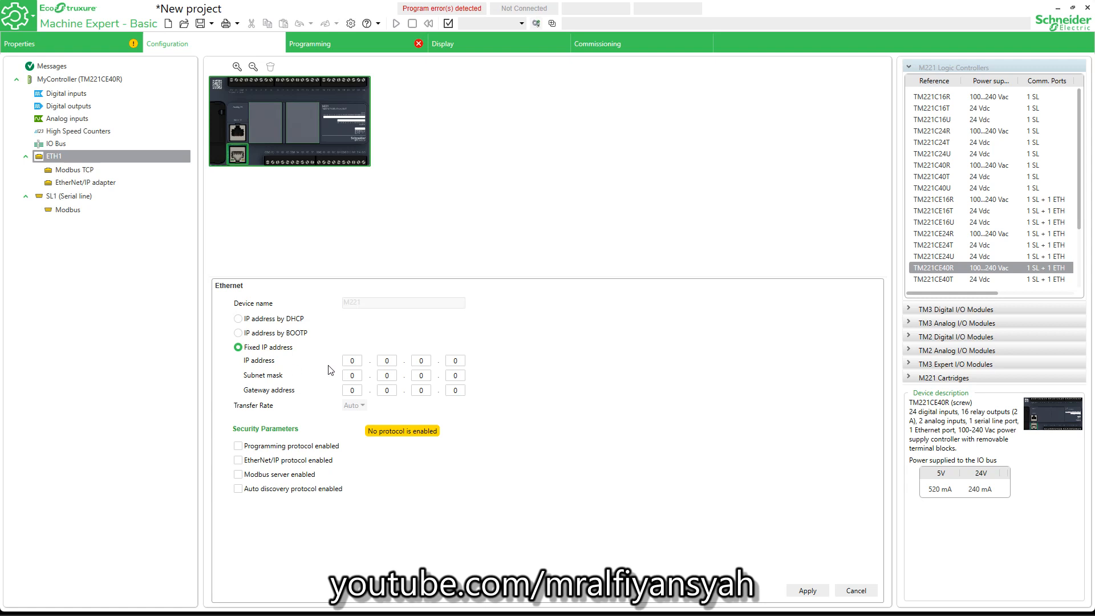
{"action": "left_click", "coordinate": [354, 361]}
{"action": "type", "text": "1"}
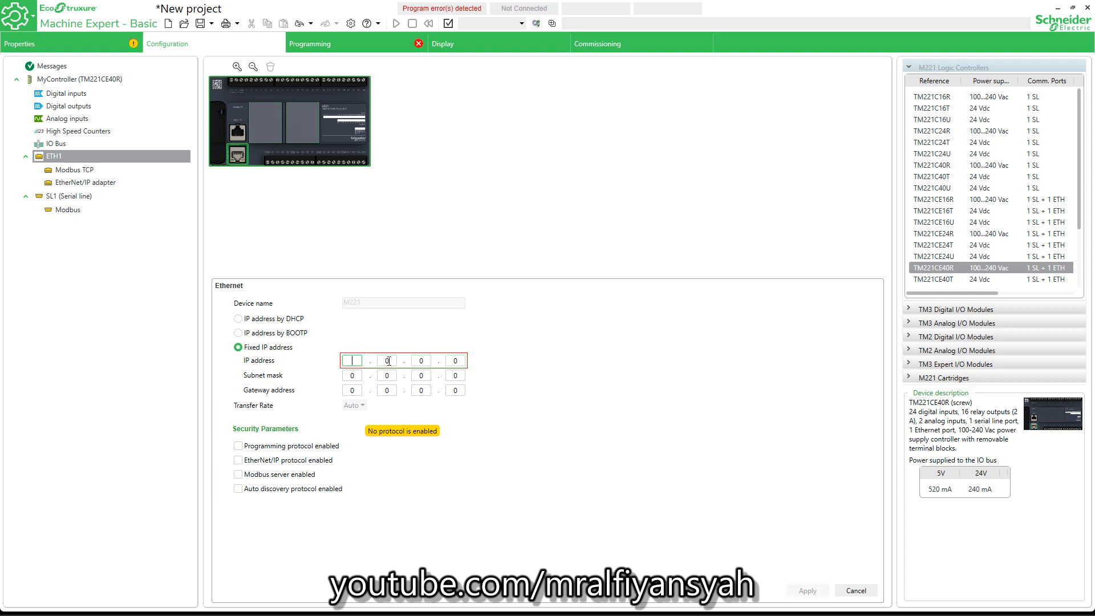
{"action": "type", "text": "92"}
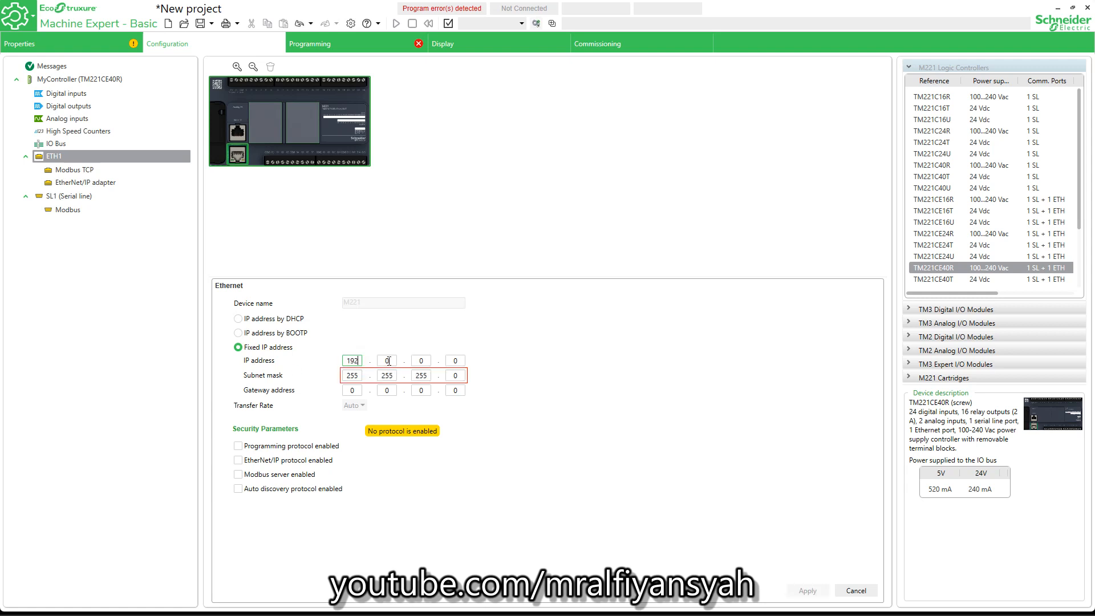
{"action": "left_click", "coordinate": [389, 361]}
{"action": "key", "text": "BackSpace"}
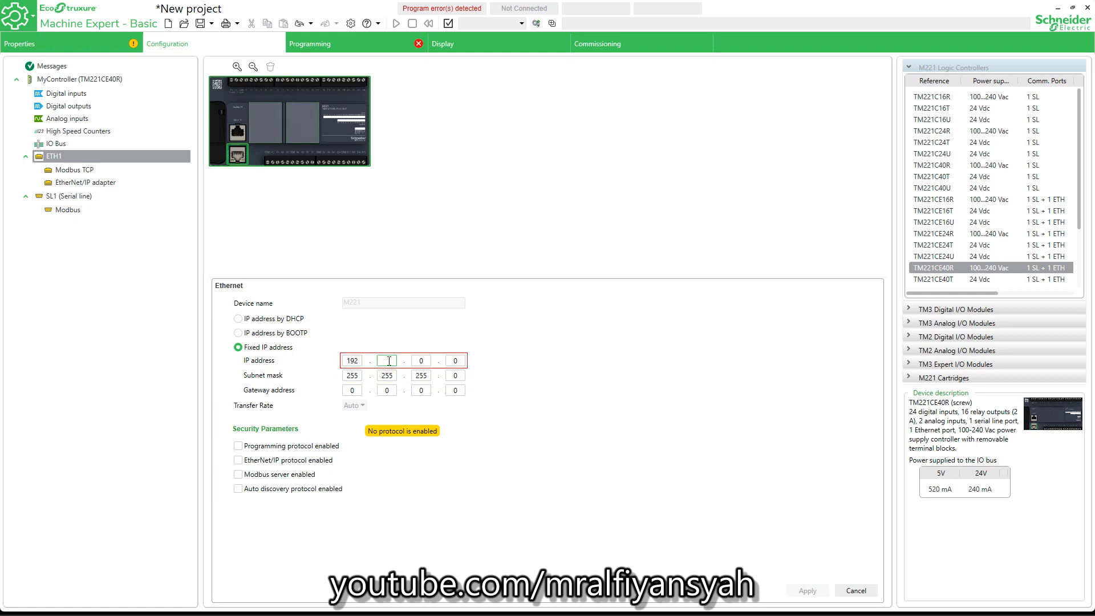
{"action": "type", "text": "168"}
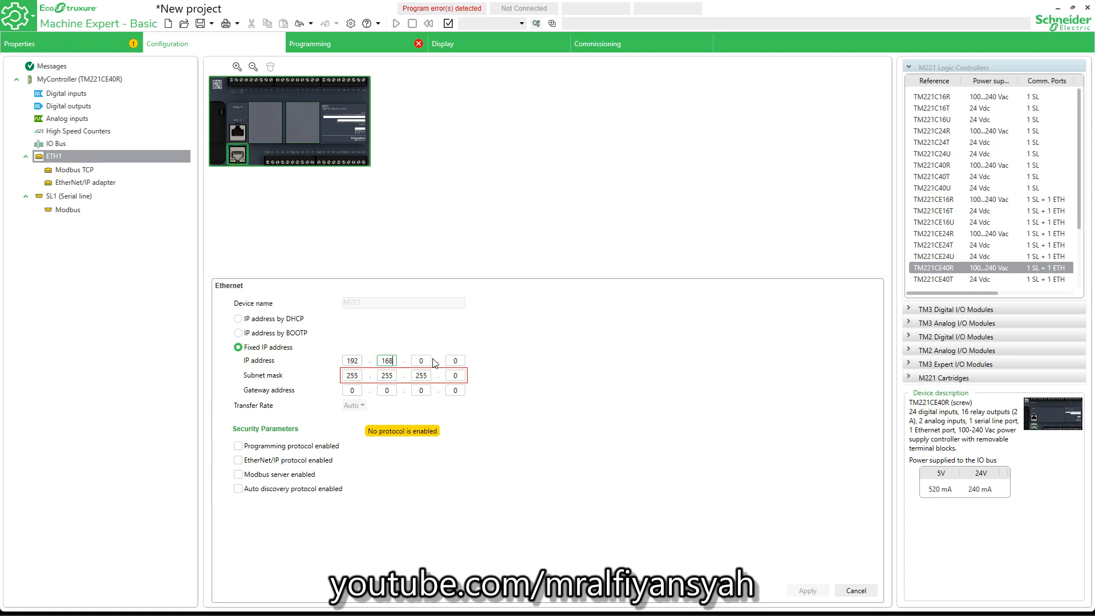
{"action": "left_click", "coordinate": [423, 361]}
{"action": "key", "text": "BackSpace"}
{"action": "type", "text": "1"}
{"action": "left_click", "coordinate": [458, 361]}
{"action": "key", "text": "BackSpace"}
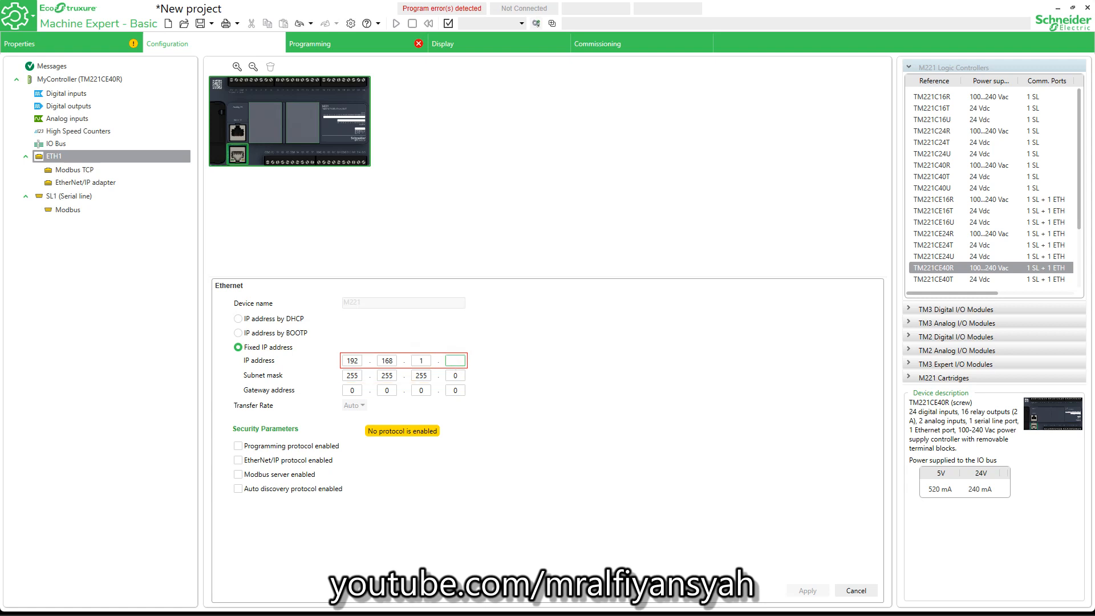
{"action": "type", "text": "3"}
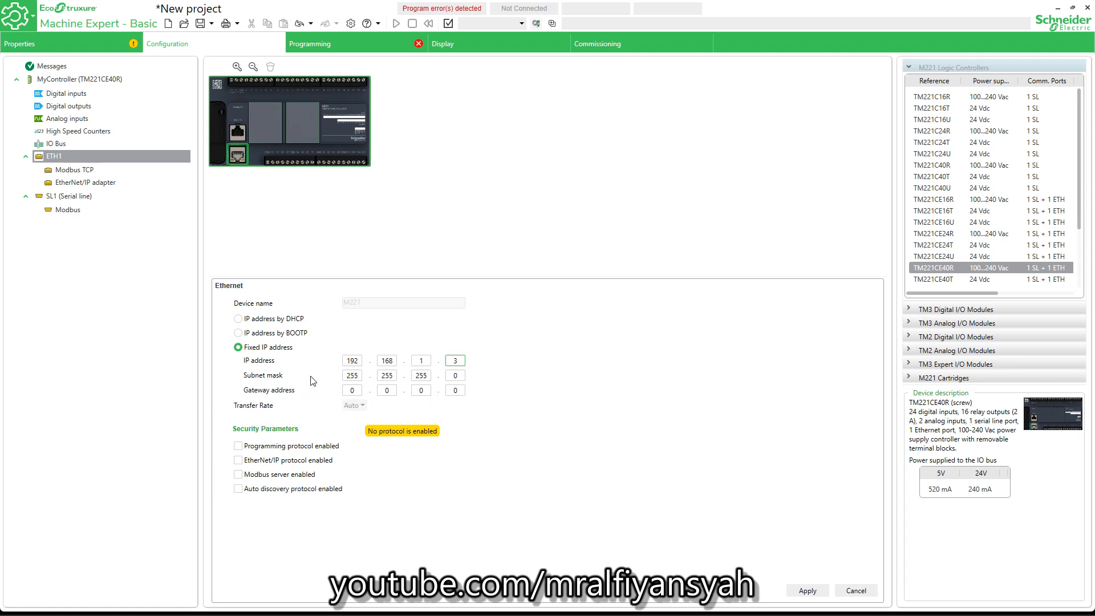
- Enable the programming, EtherNet/IP, Modbus server and auto discovery protocols for ETH1 and apply the Ethernet settings
{"action": "left_click", "coordinate": [258, 447]}
{"action": "left_click", "coordinate": [266, 461]}
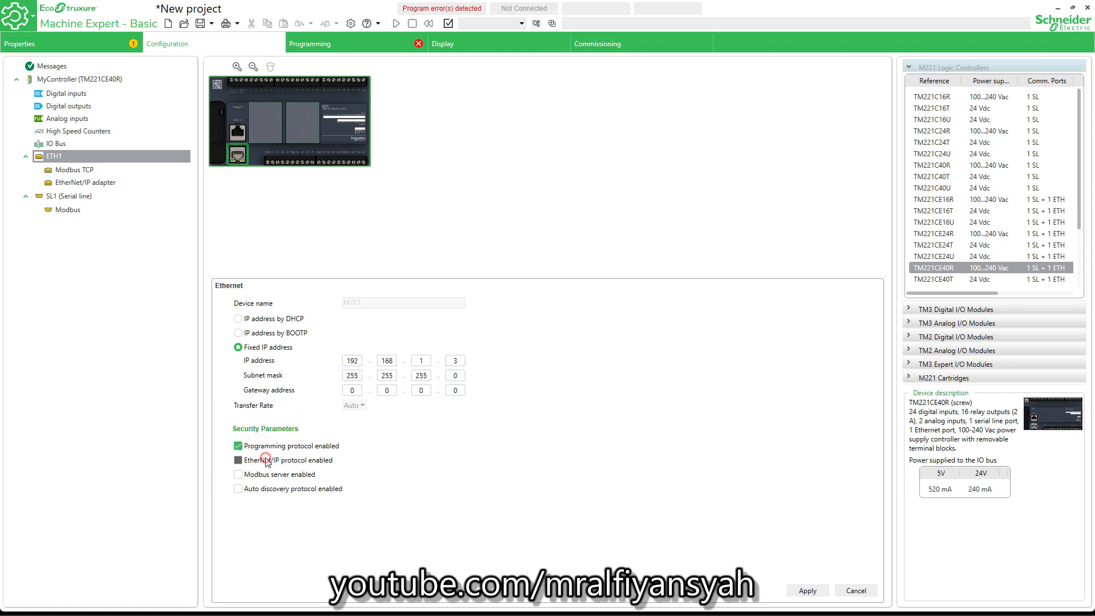
{"action": "left_click", "coordinate": [268, 474]}
{"action": "left_click", "coordinate": [277, 491]}
{"action": "left_click", "coordinate": [807, 590]}
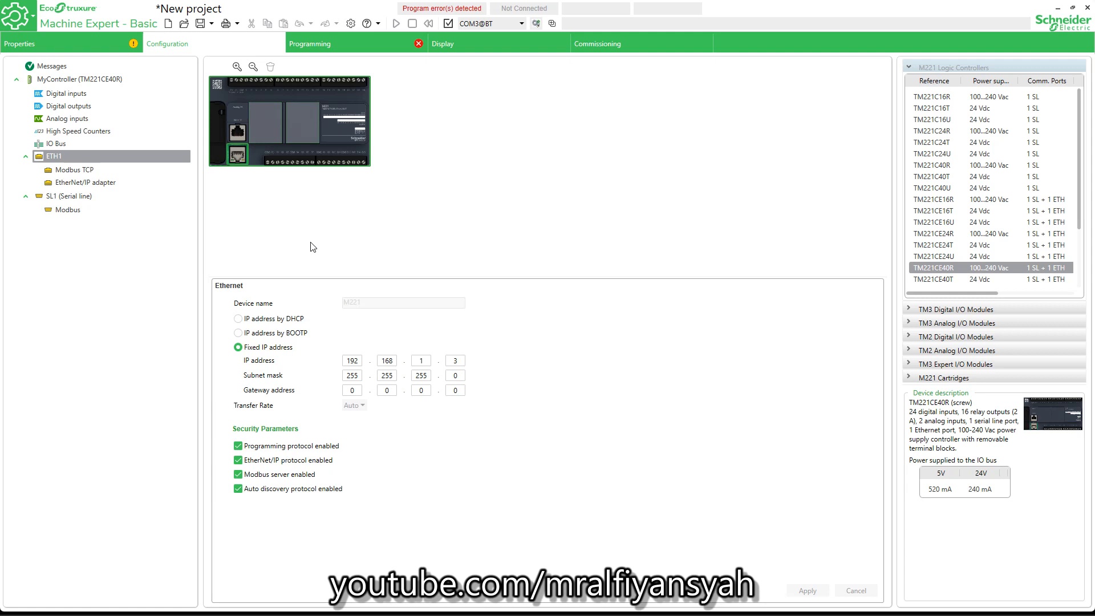
- In Rung0, place a normally open and a normally closed contact in series, a normally open contact below the first, and an output coil
{"action": "left_click", "coordinate": [321, 44]}
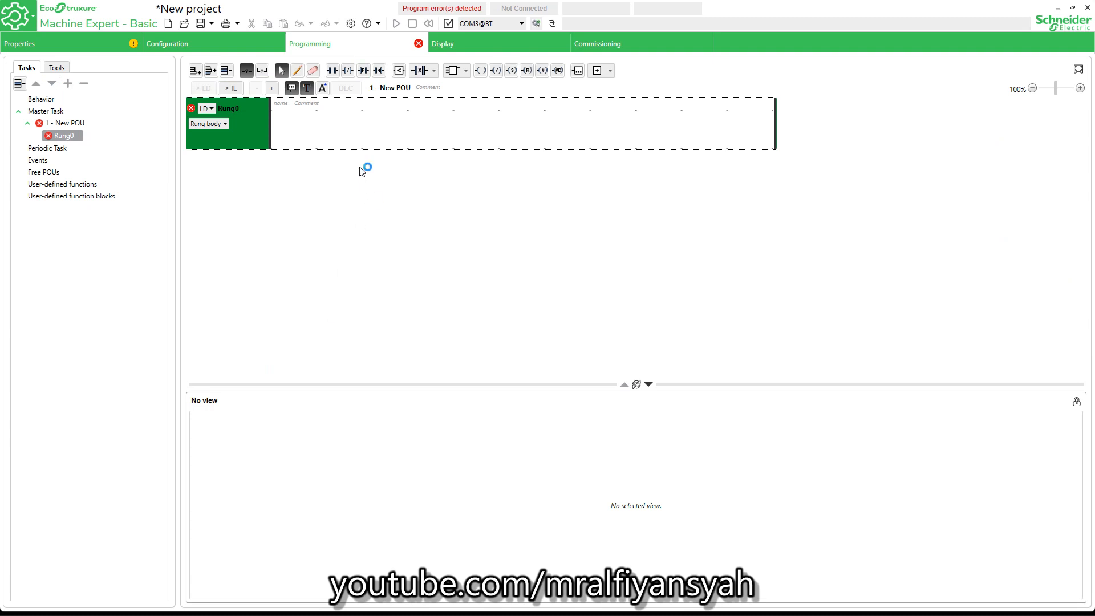
{"action": "left_click", "coordinate": [332, 73]}
{"action": "left_click", "coordinate": [292, 132]}
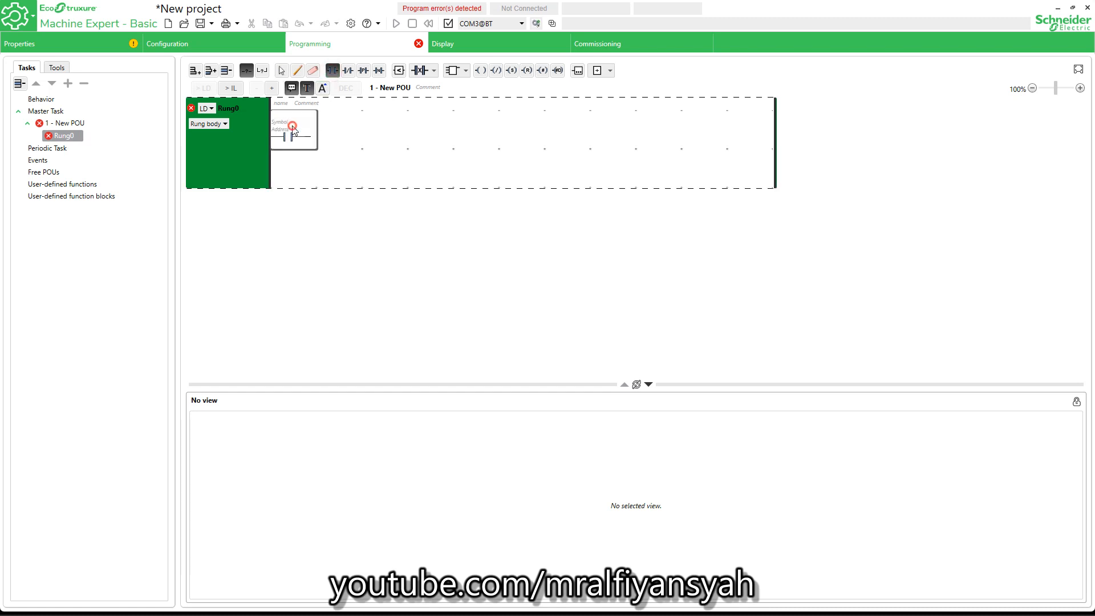
{"action": "left_click", "coordinate": [348, 70]}
{"action": "left_click", "coordinate": [339, 134]}
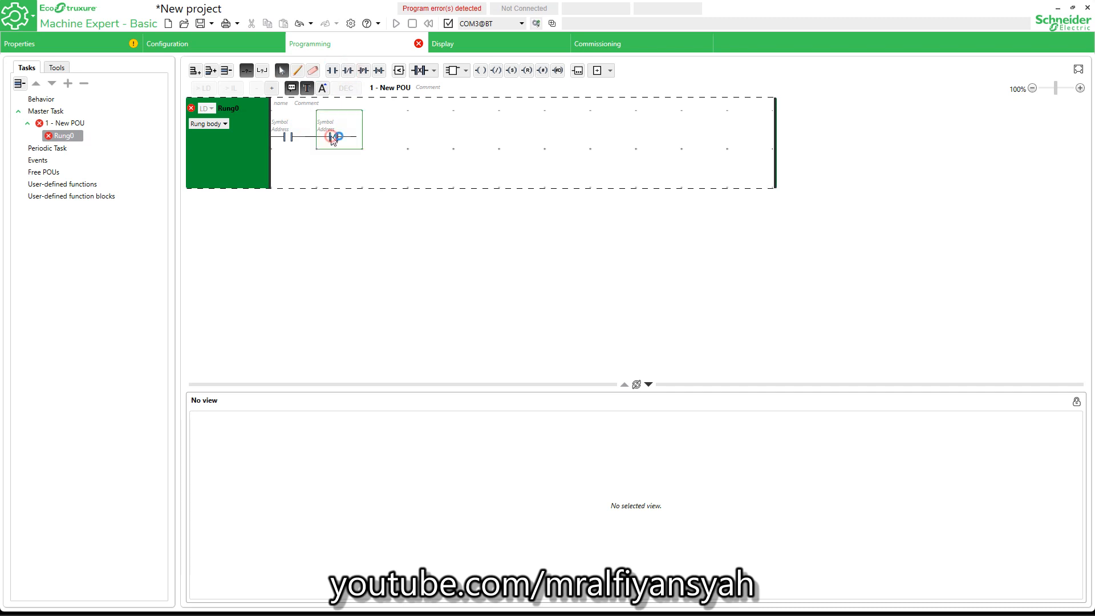
{"action": "left_click", "coordinate": [334, 72]}
{"action": "left_click", "coordinate": [292, 171]}
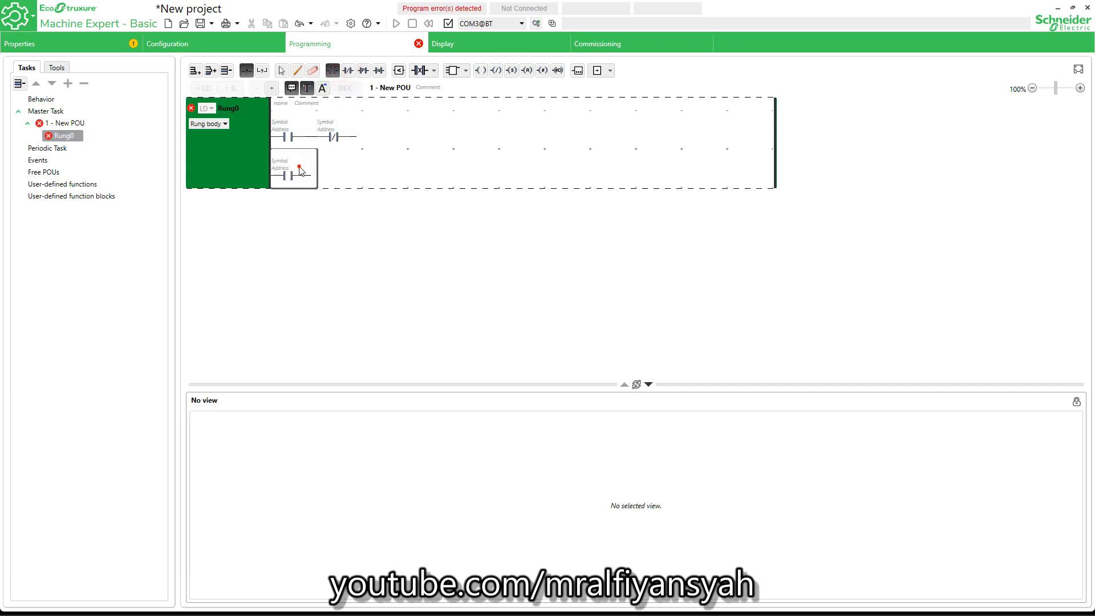
{"action": "left_click", "coordinate": [477, 74]}
{"action": "left_click", "coordinate": [386, 137]}
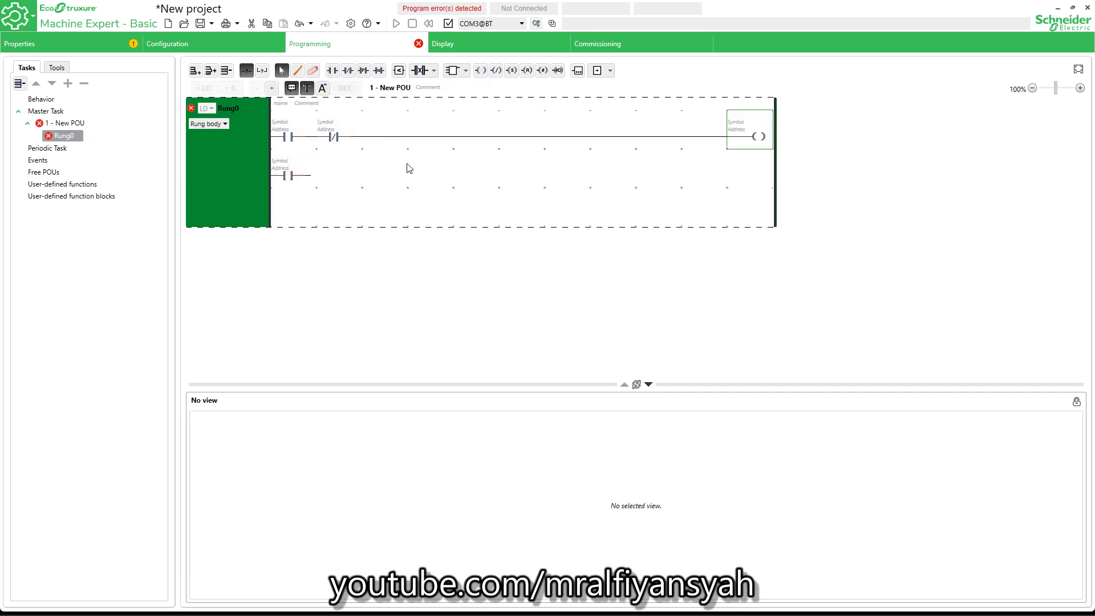
- Assign address %M0 to the first normally open contact and %M1 to the normally closed contact
{"action": "left_click", "coordinate": [281, 133]}
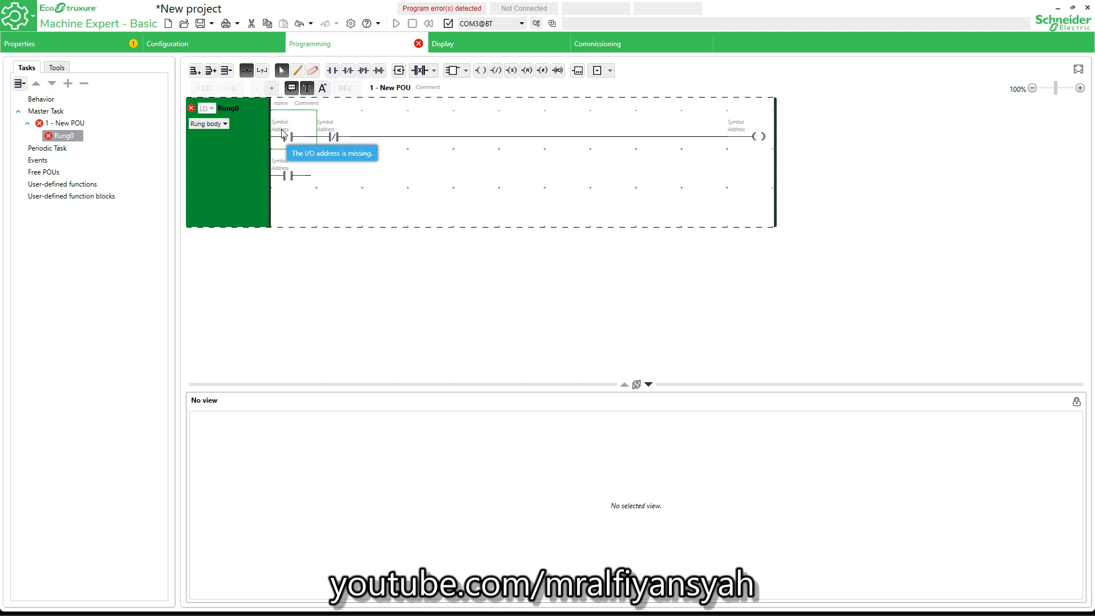
{"action": "double_click", "coordinate": [281, 130]}
{"action": "type", "text": "%"}
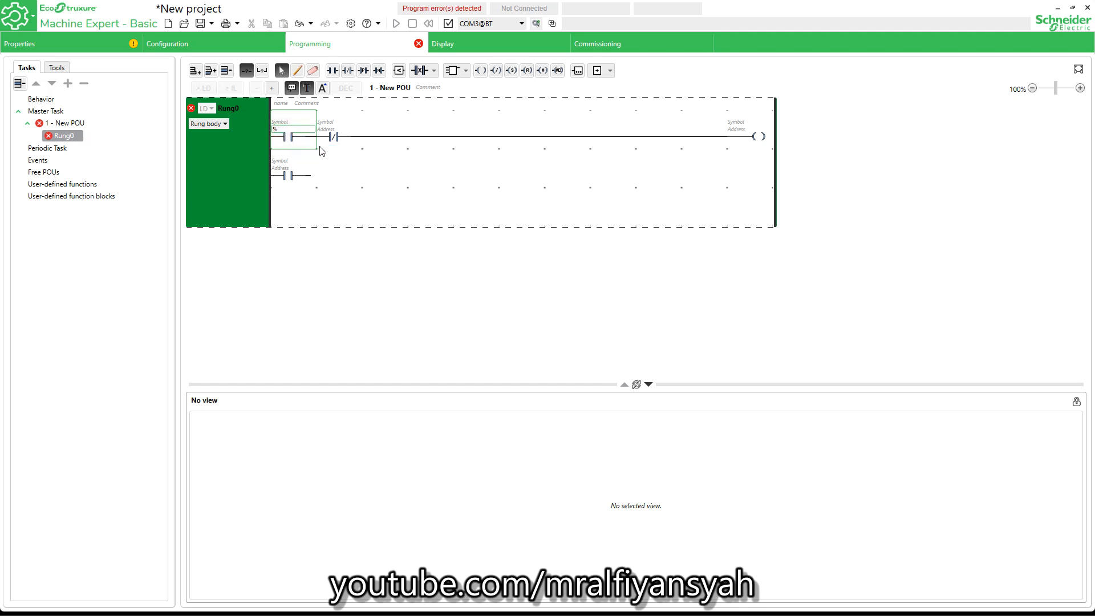
{"action": "type", "text": "m"}
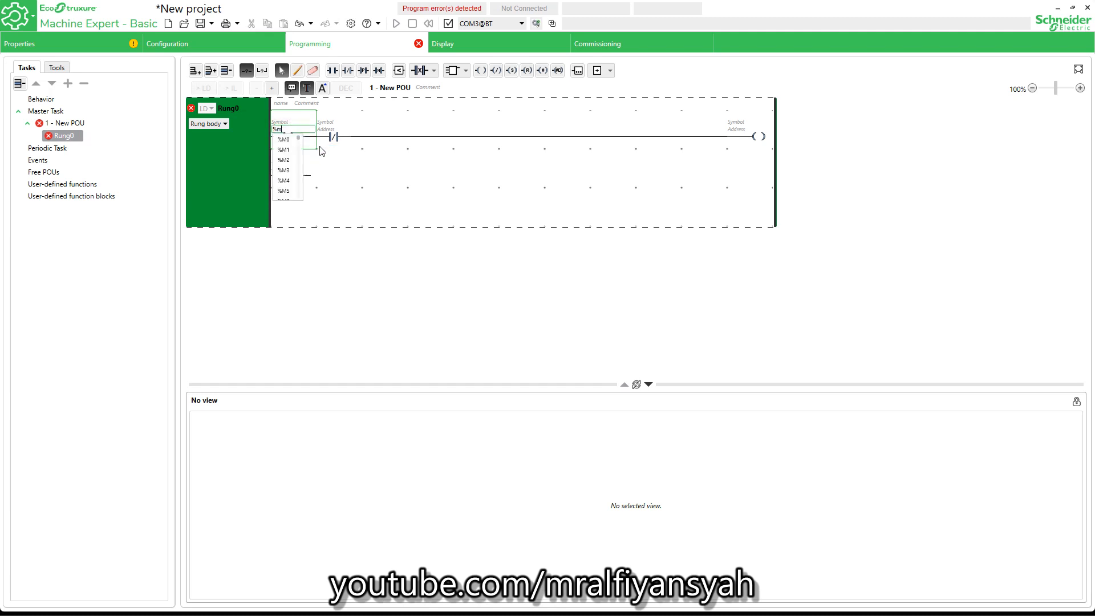
{"action": "left_click", "coordinate": [290, 140]}
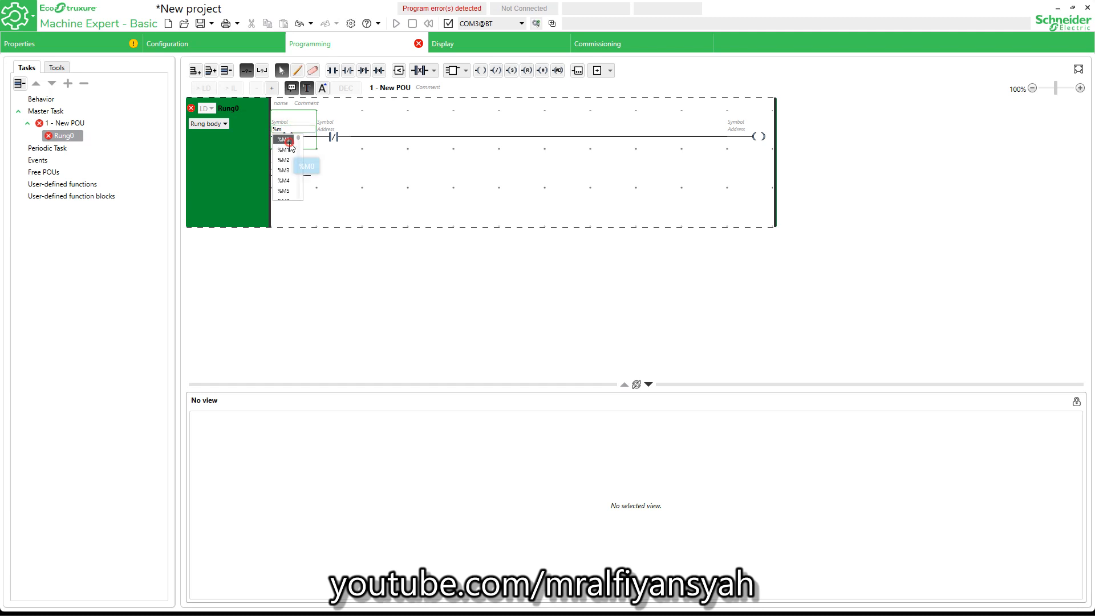
{"action": "left_click", "coordinate": [325, 129]}
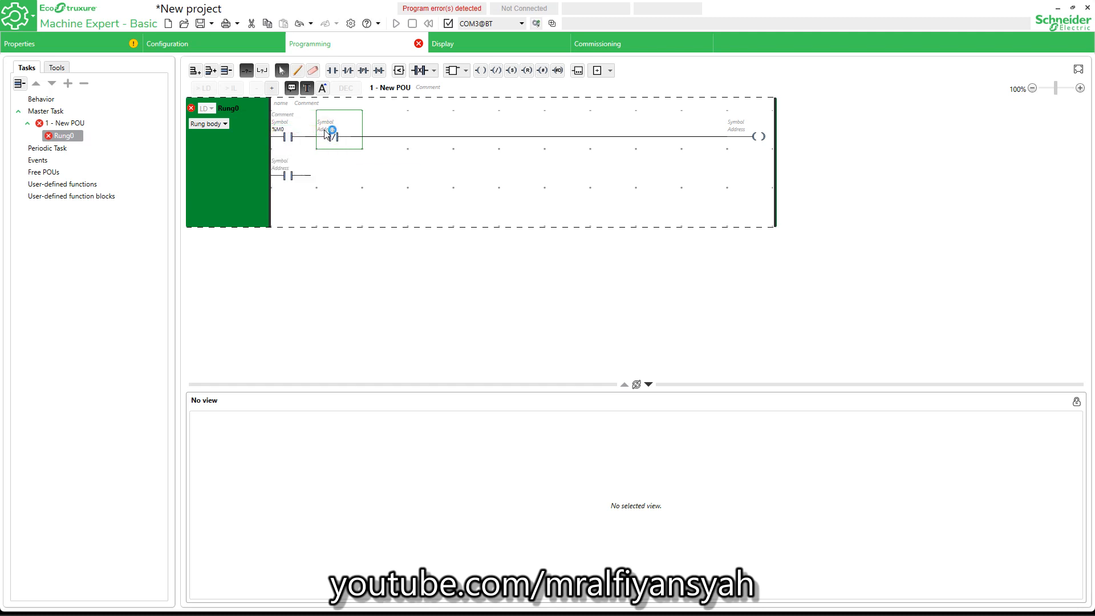
{"action": "left_click", "coordinate": [325, 130]}
{"action": "type", "text": "m"}
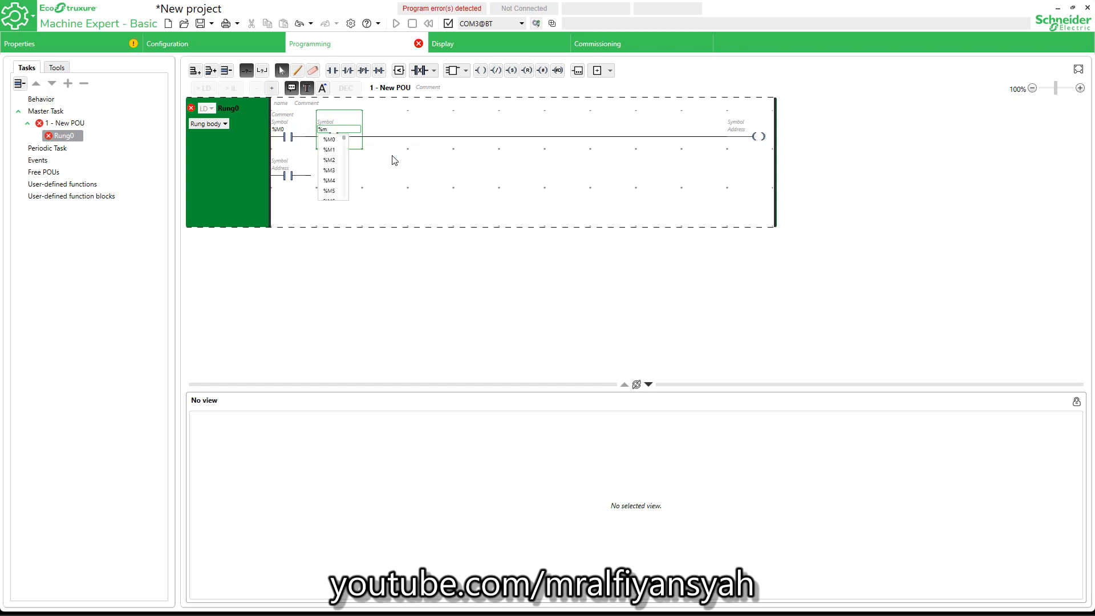
{"action": "left_click", "coordinate": [335, 151]}
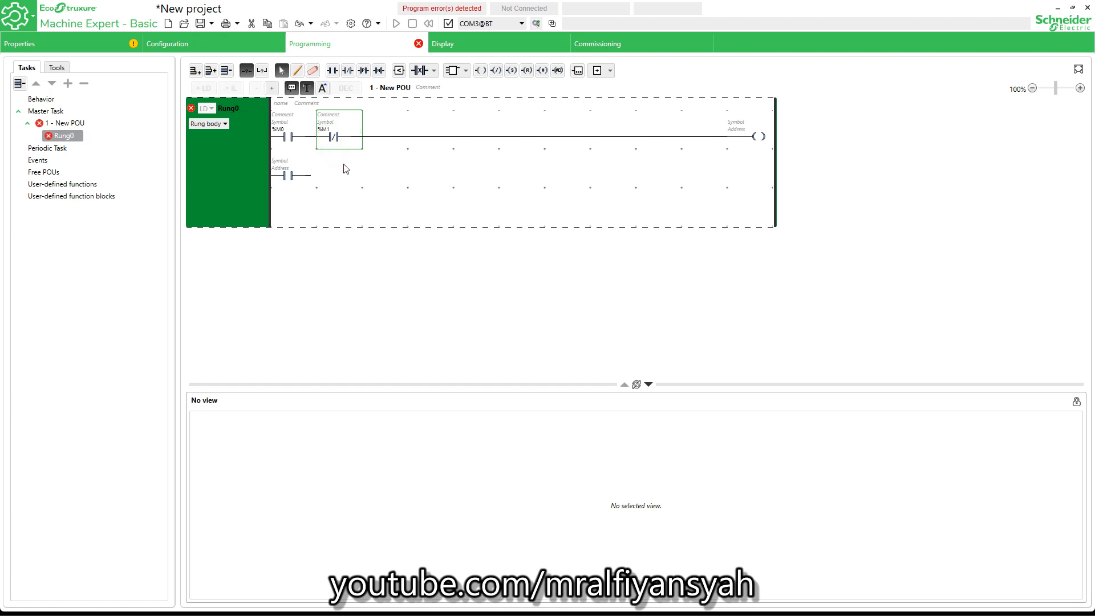
- Draw a vertical branch line joining the lower contact to the rung between the %M0 and %M1 contacts
{"action": "left_click", "coordinate": [297, 70]}
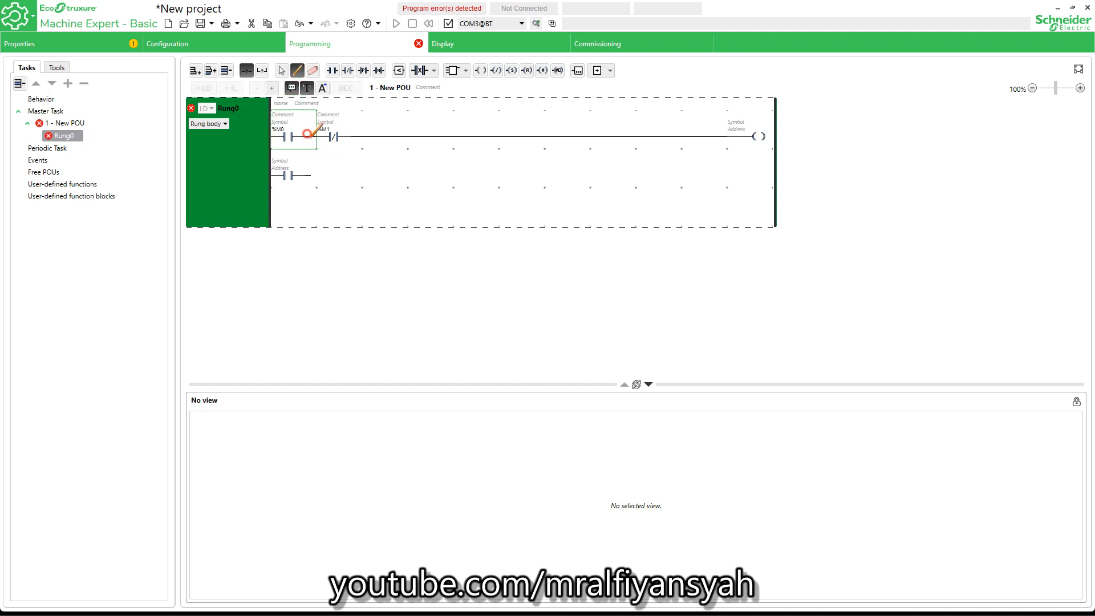
{"action": "left_click_drag", "start_coordinate": [307, 134], "coordinate": [311, 171]}
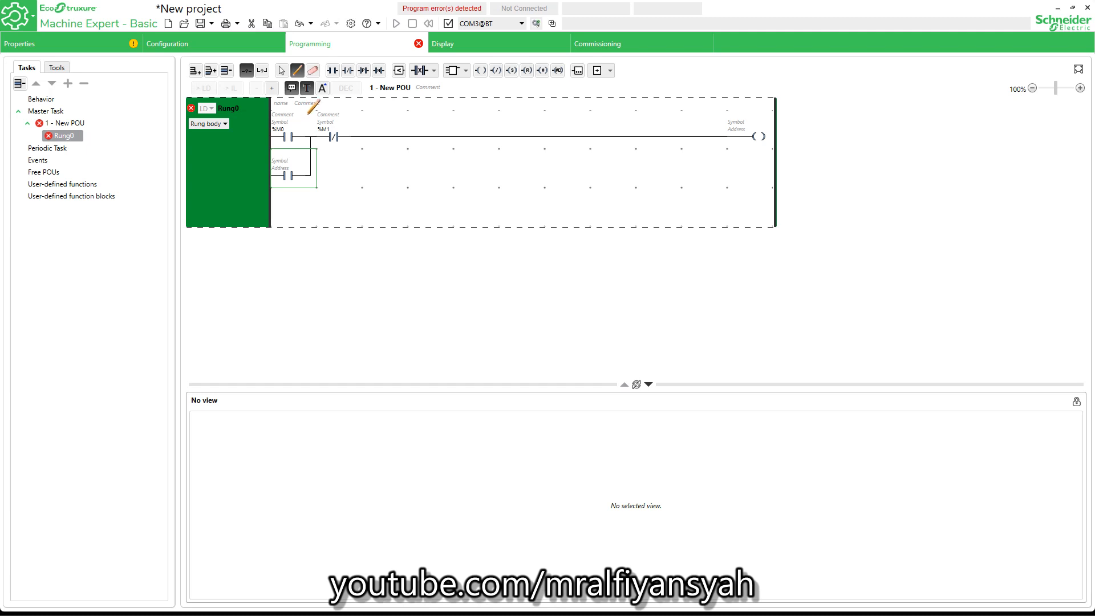
{"action": "left_click", "coordinate": [282, 70]}
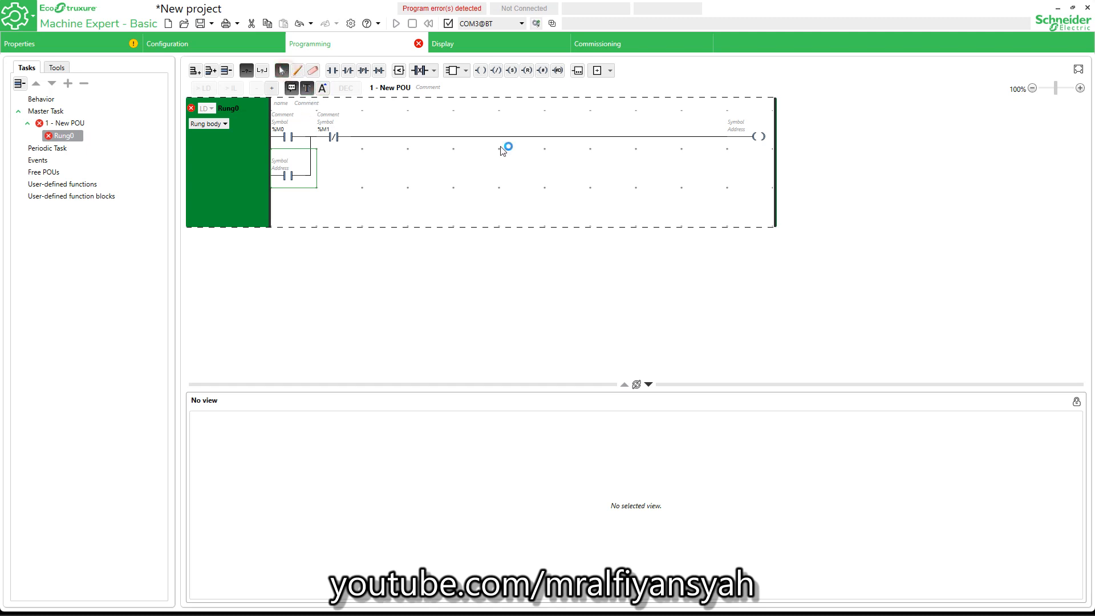
- Assign address %M2 to the output coil of Rung0
{"action": "double_click", "coordinate": [739, 134]}
{"action": "type", "text": "%m"}
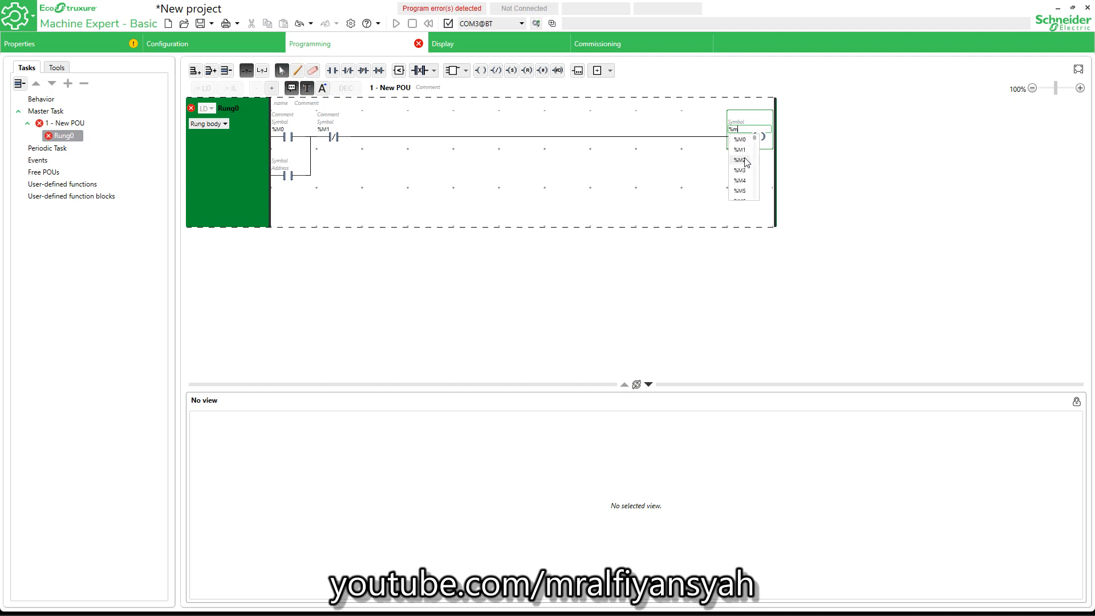
{"action": "left_click", "coordinate": [741, 160]}
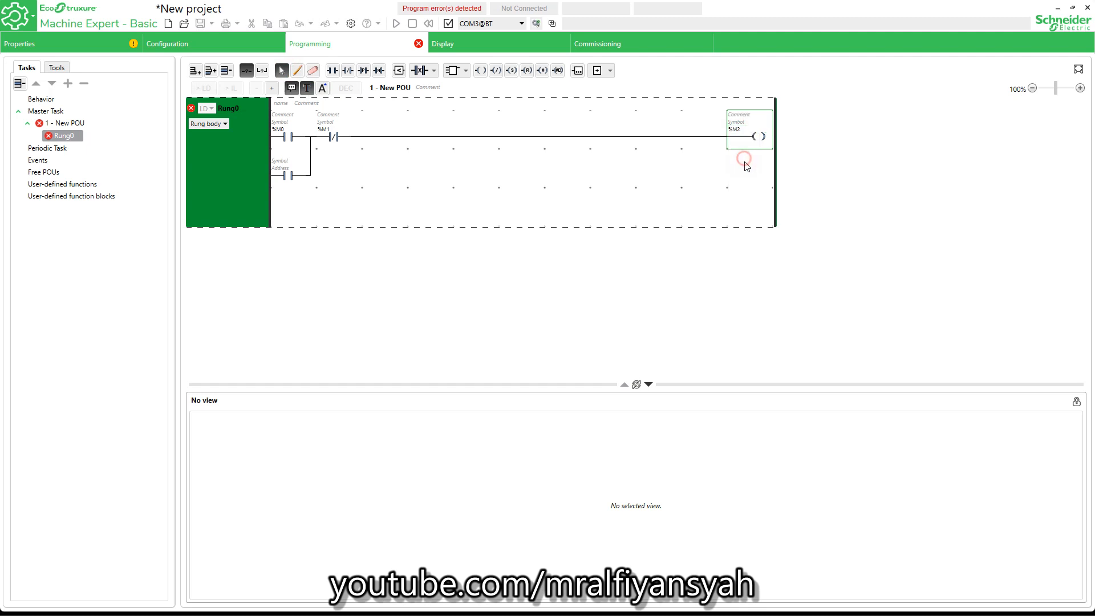
- Assign address %M2 to the normally open contact on the lower branch of Rung0
{"action": "double_click", "coordinate": [283, 171]}
{"action": "type", "text": "%"}
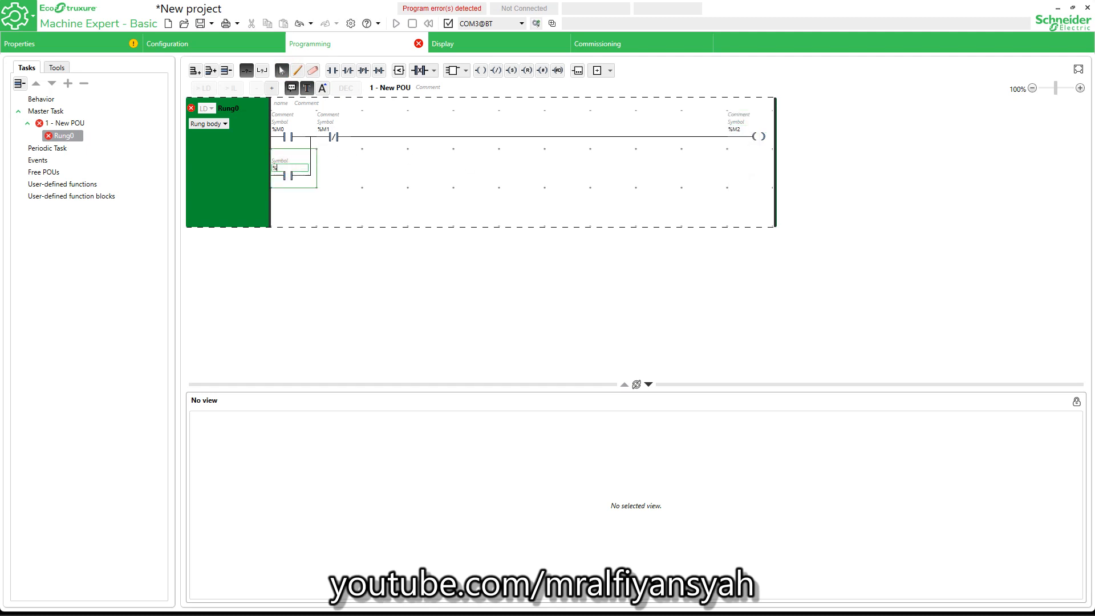
{"action": "type", "text": "m"}
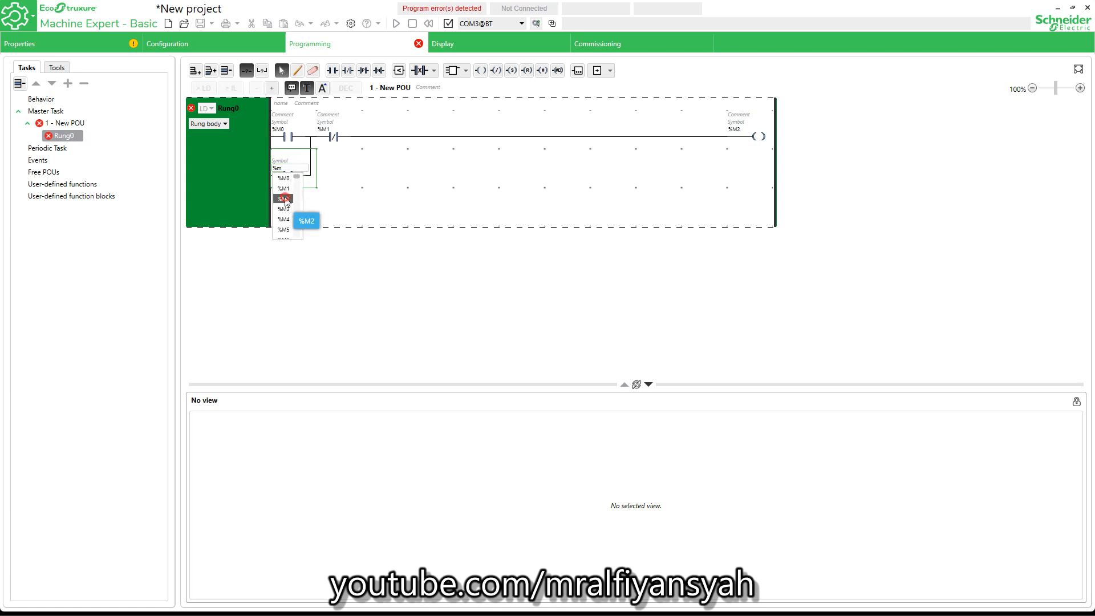
{"action": "left_click", "coordinate": [285, 199]}
- Add the comment PB ON to the %M0 contact and PB OFF to the %M1 contact
{"action": "left_click", "coordinate": [283, 119]}
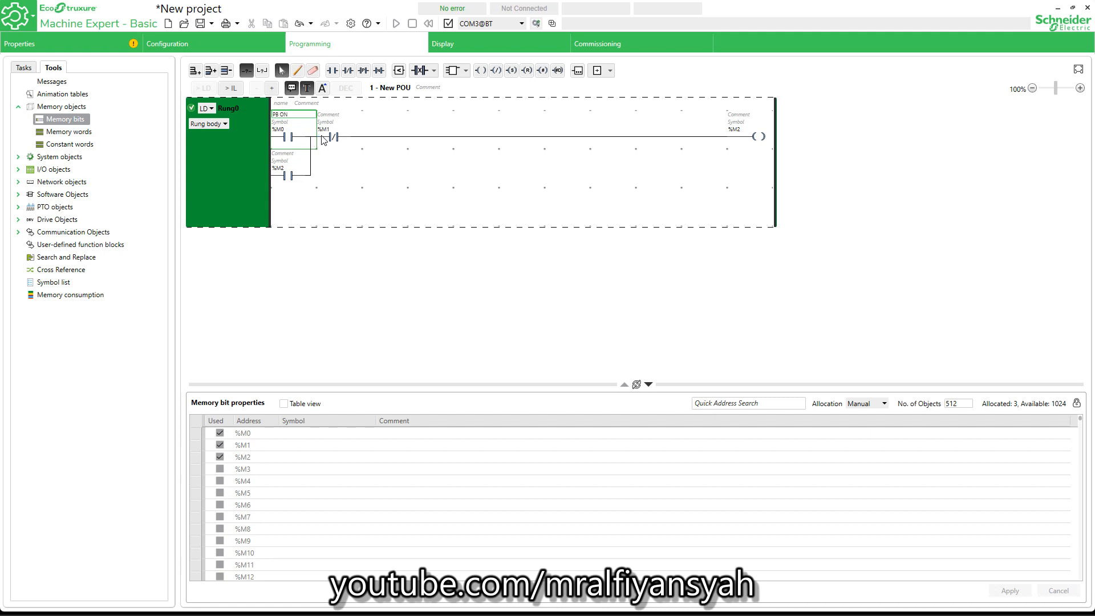
{"action": "key", "text": "Return"}
{"action": "left_click", "coordinate": [336, 119]}
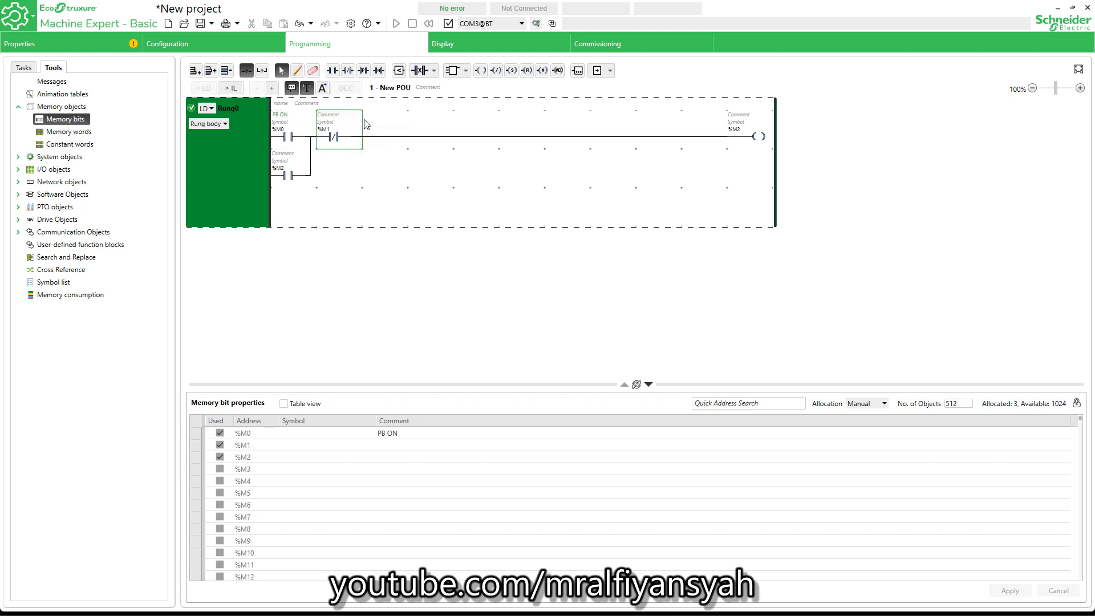
{"action": "double_click", "coordinate": [329, 115]}
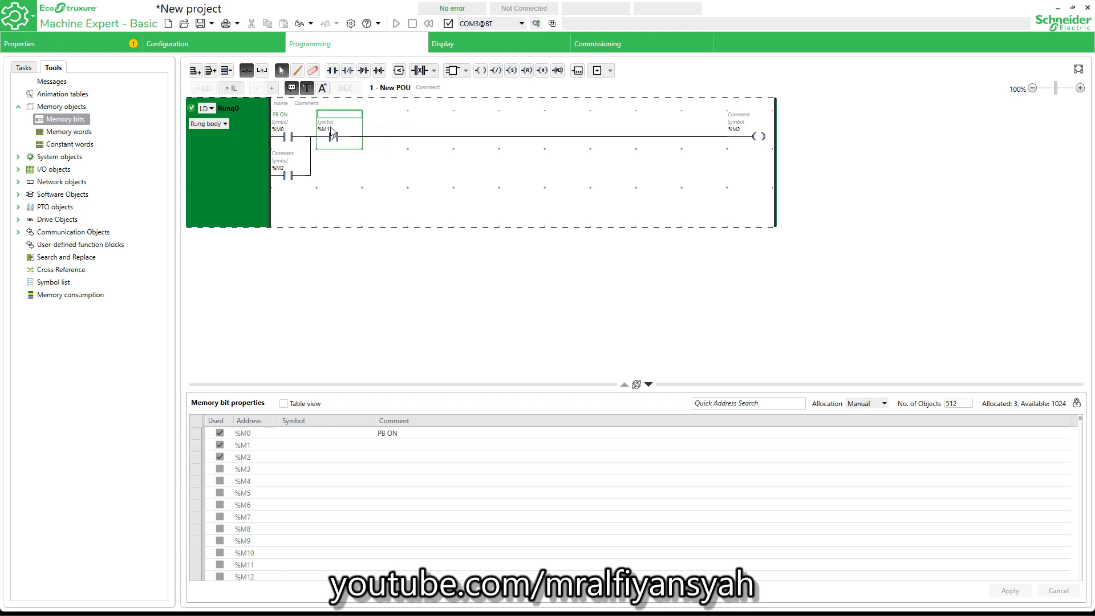
{"action": "type", "text": "PB OFF"}
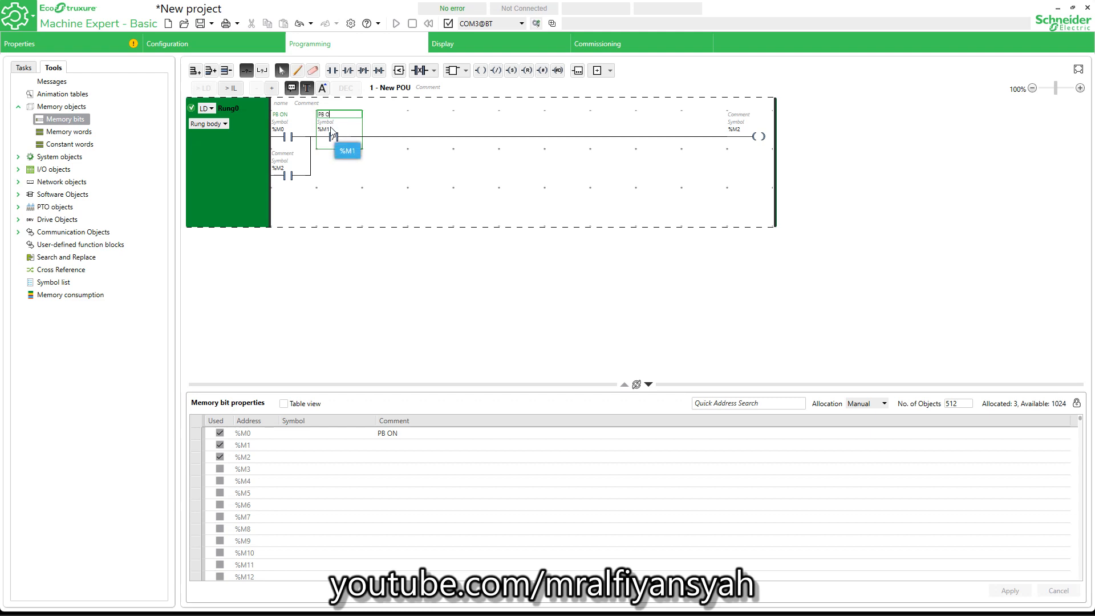
- Add the comment LAMPU to the %M2 output coil
{"action": "left_click", "coordinate": [742, 120]}
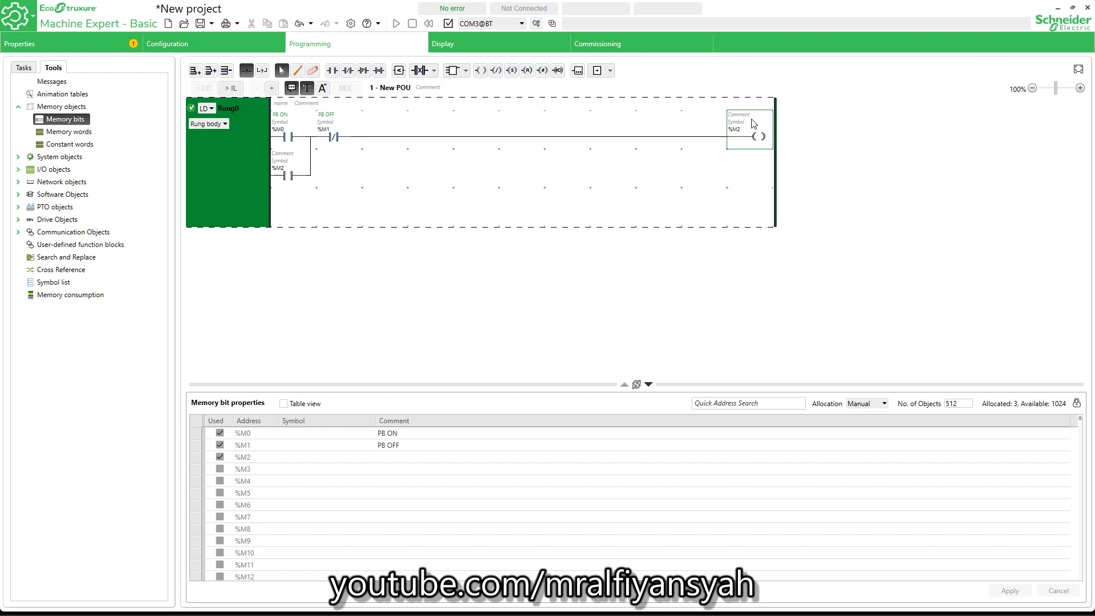
{"action": "left_click", "coordinate": [743, 114]}
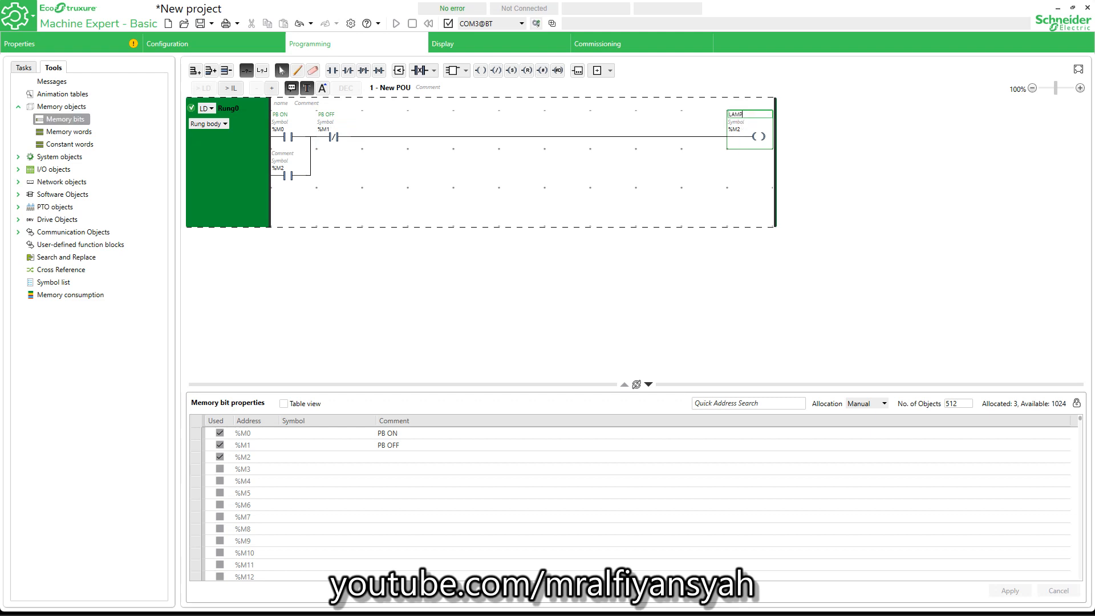
{"action": "left_click", "coordinate": [280, 159]}
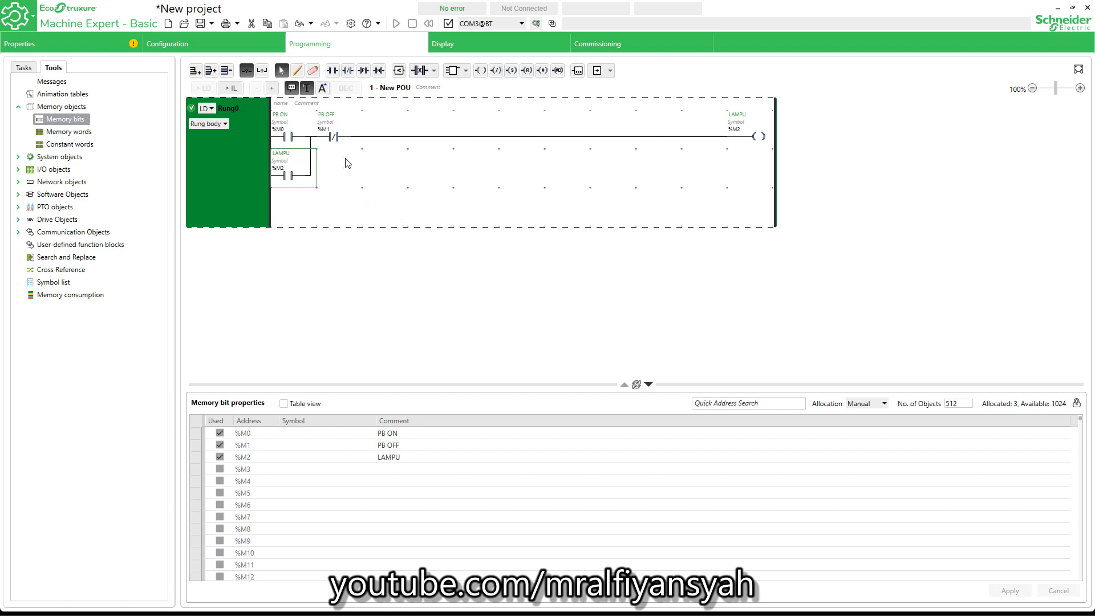
- Launch the simulator from the commissioning view and start the simulated controller
{"action": "left_click", "coordinate": [660, 46]}
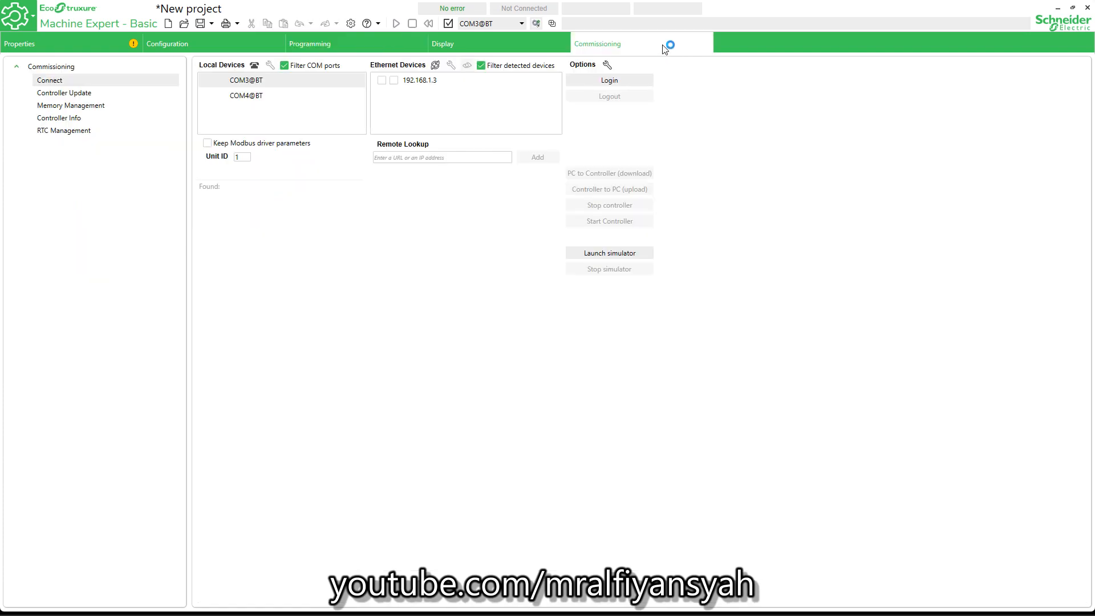
{"action": "left_click", "coordinate": [634, 253]}
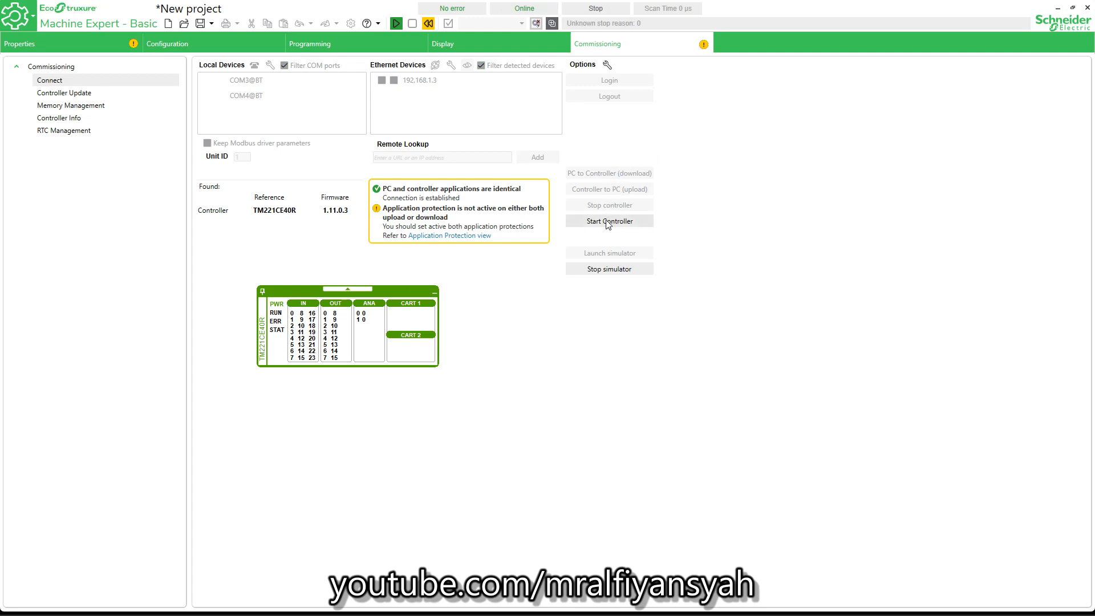
{"action": "left_click", "coordinate": [607, 224]}
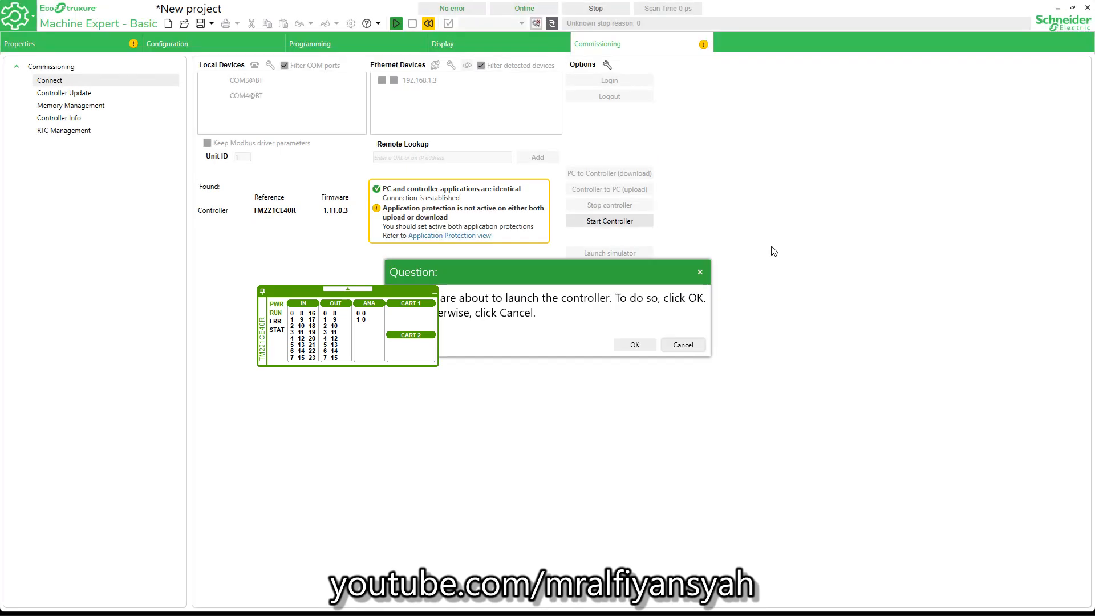
{"action": "left_click", "coordinate": [635, 345]}
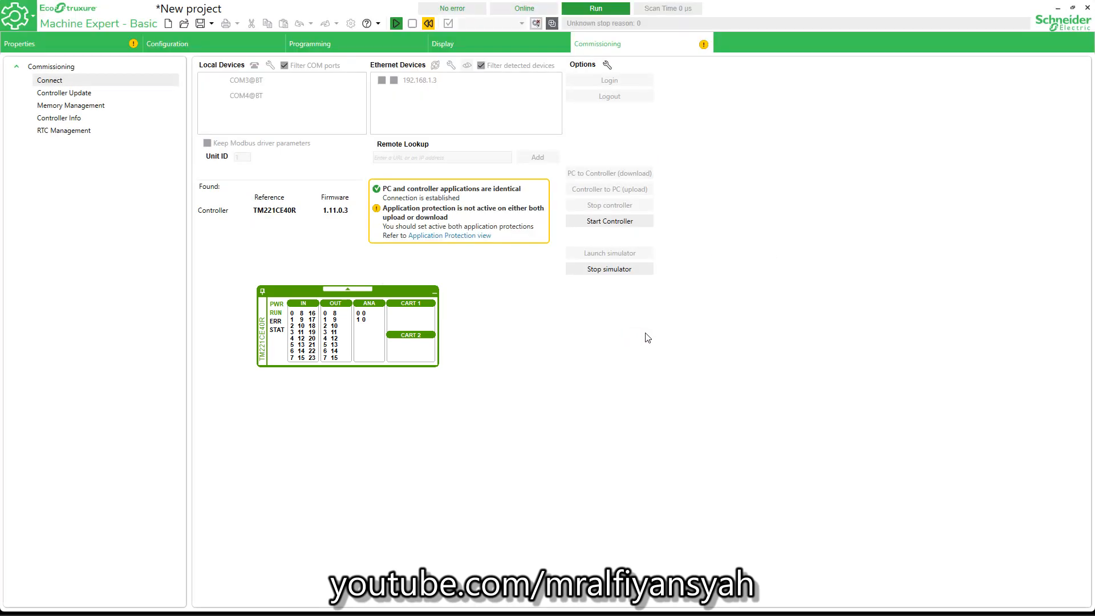
- Test the self-holding rung in the ladder program by setting %M0 to 1, resetting it to 0, and setting %M1 to 1
{"action": "left_click", "coordinate": [361, 44]}
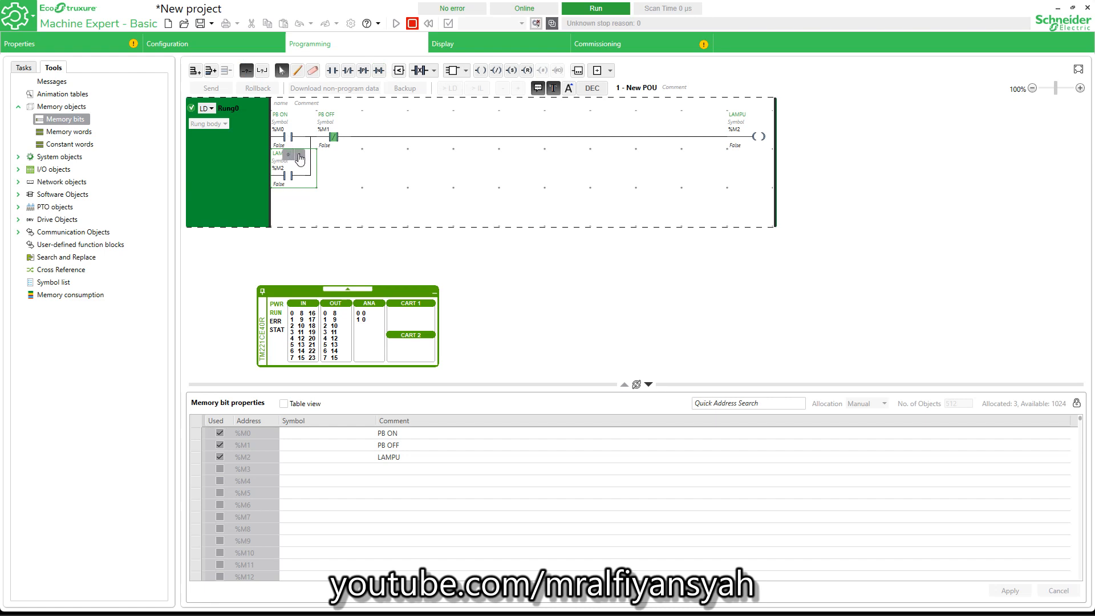
{"action": "left_click", "coordinate": [292, 137]}
{"action": "left_click", "coordinate": [299, 155]}
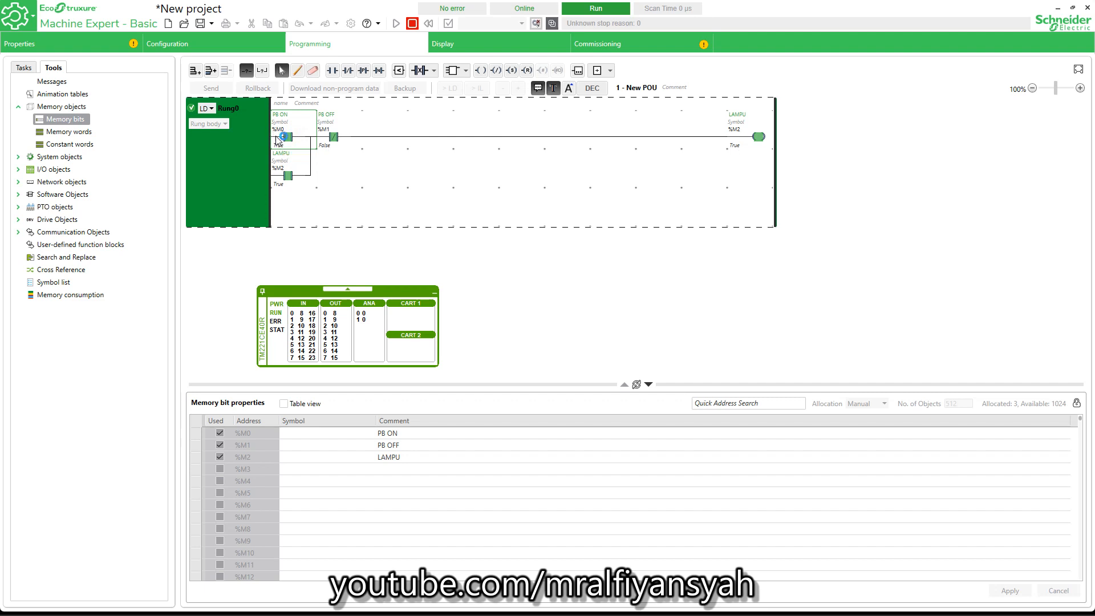
{"action": "left_click", "coordinate": [289, 155]}
{"action": "mouse_move", "coordinate": [292, 178]}
{"action": "left_click", "coordinate": [345, 155]}
- Stop the simulated controller and shut down the simulator
{"action": "left_click", "coordinate": [638, 39]}
{"action": "left_click", "coordinate": [615, 212]}
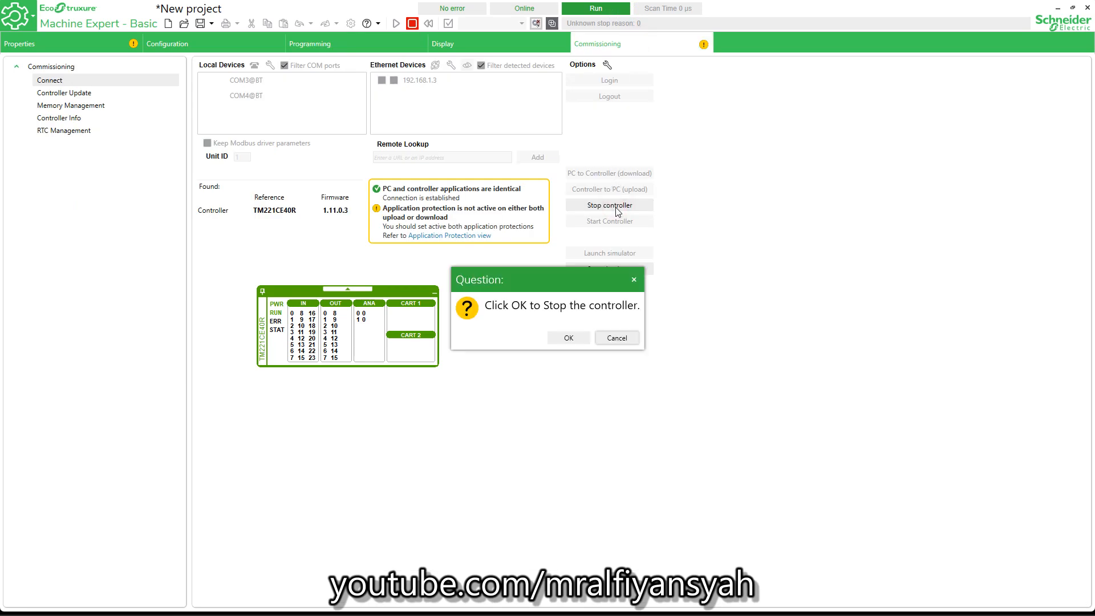
{"action": "left_click", "coordinate": [579, 337]}
{"action": "left_click", "coordinate": [620, 274]}
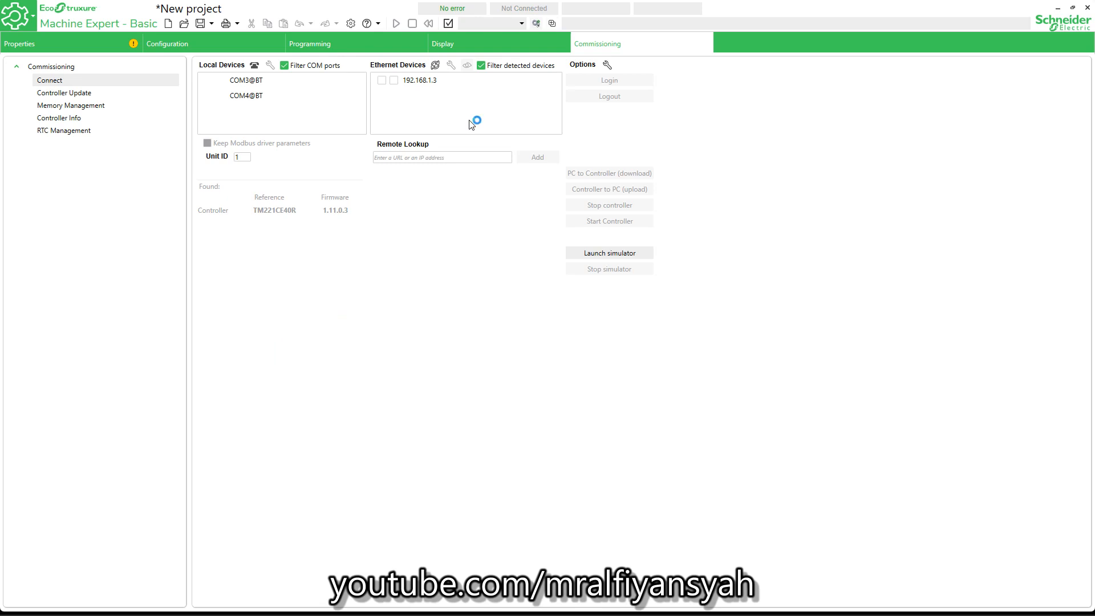
- Find and open Vijeo Designer Basic 1.1 from the Windows search
{"action": "key", "text": "super"}
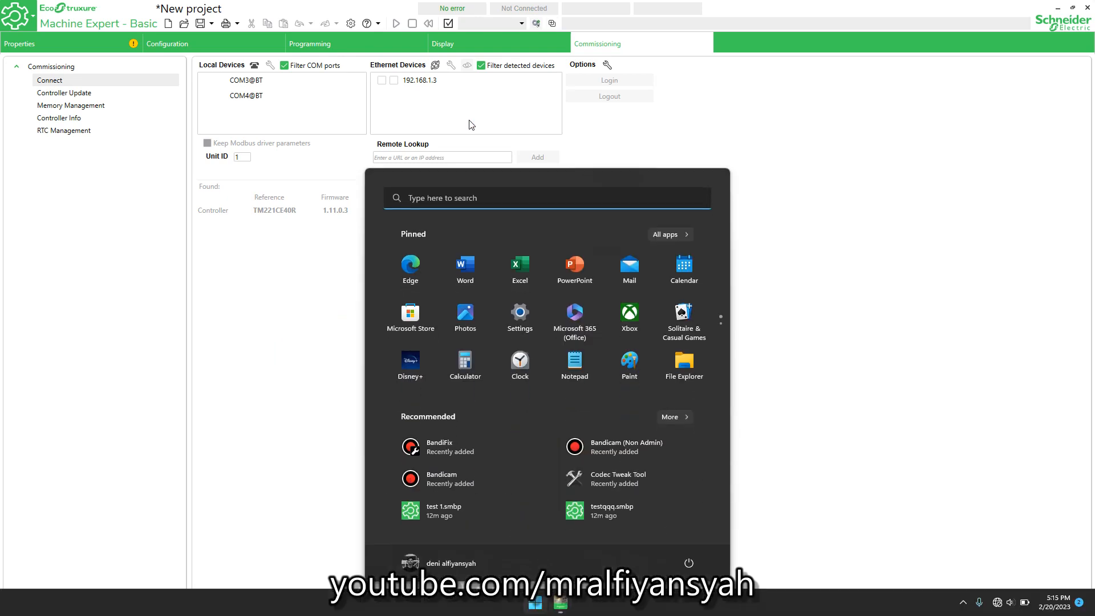
{"action": "type", "text": "vije"}
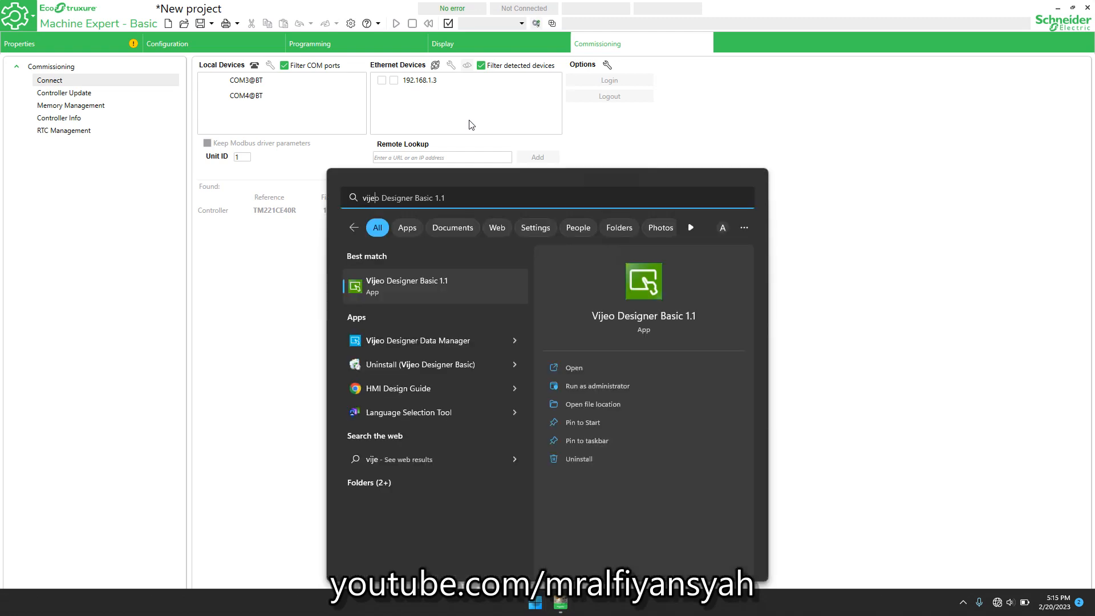
{"action": "left_click", "coordinate": [445, 285]}
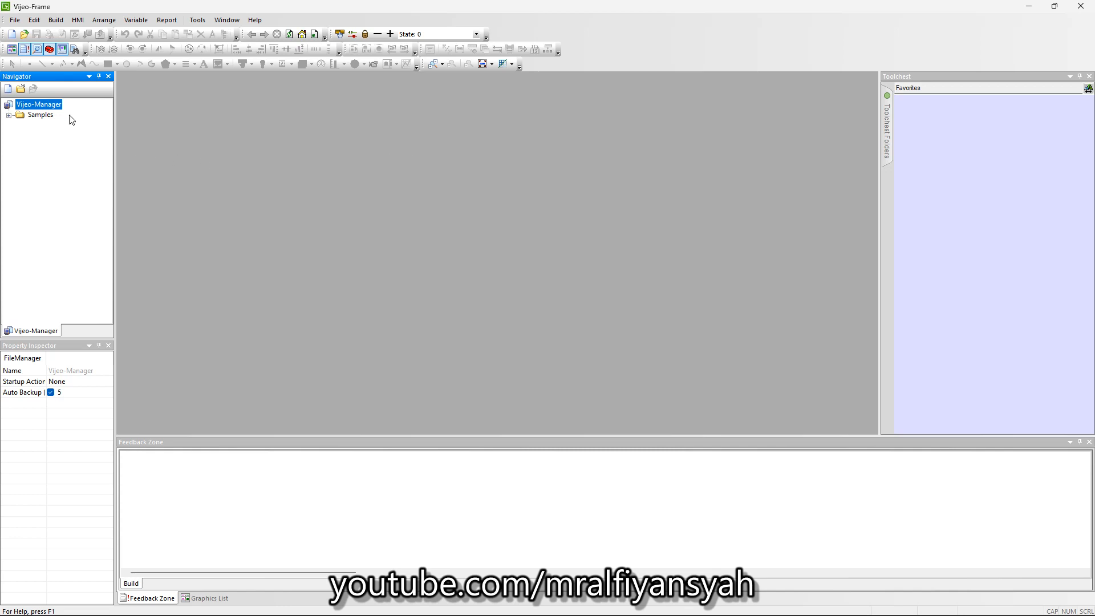
- Start a new single-target project named after its author, without a project password, and continue to the target settings
{"action": "left_click", "coordinate": [12, 34]}
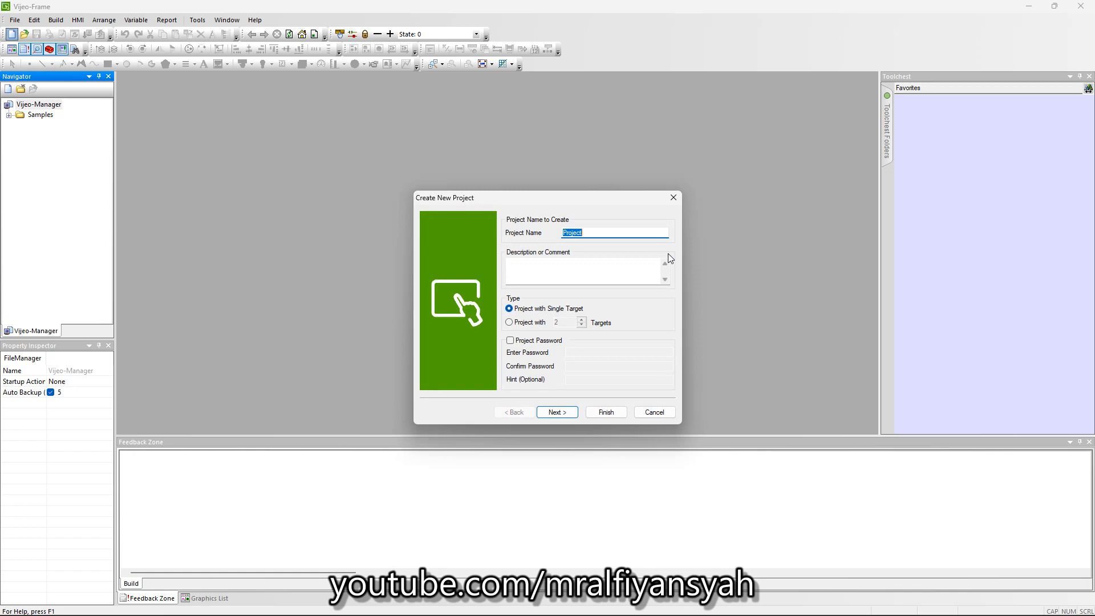
{"action": "type", "text": "MrAlfiya"}
{"action": "type", "text": "nsyah"}
{"action": "left_click", "coordinate": [532, 342]}
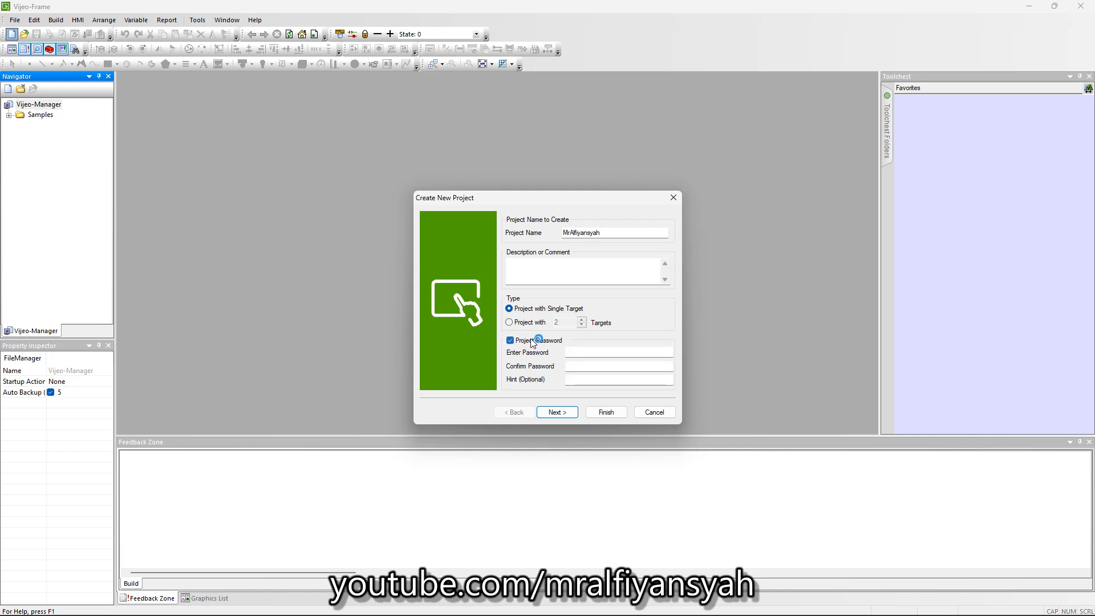
{"action": "left_click", "coordinate": [532, 342]}
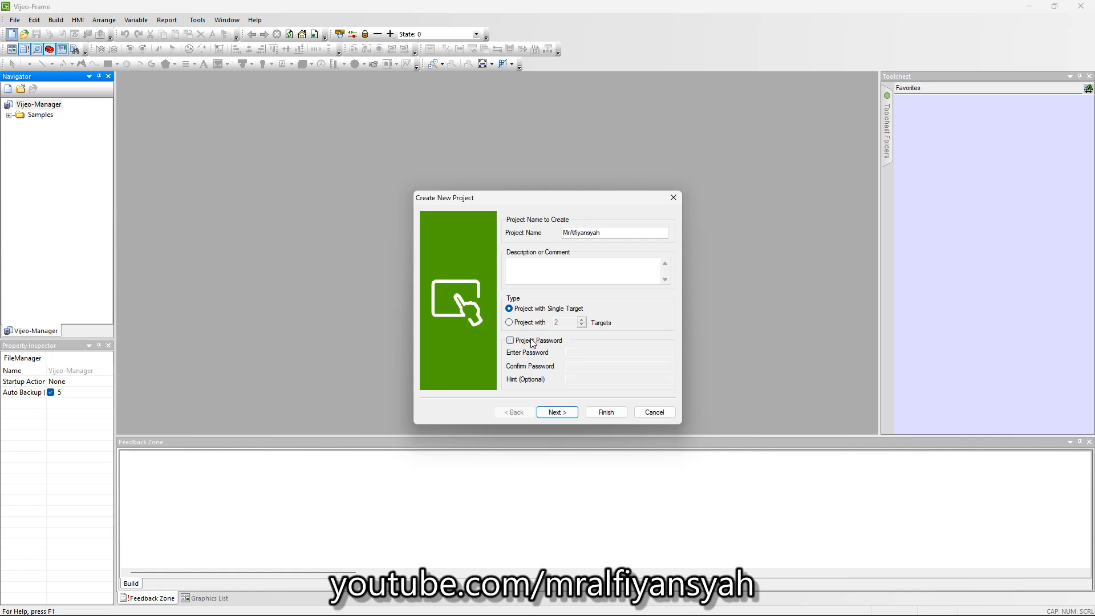
{"action": "left_click", "coordinate": [557, 412]}
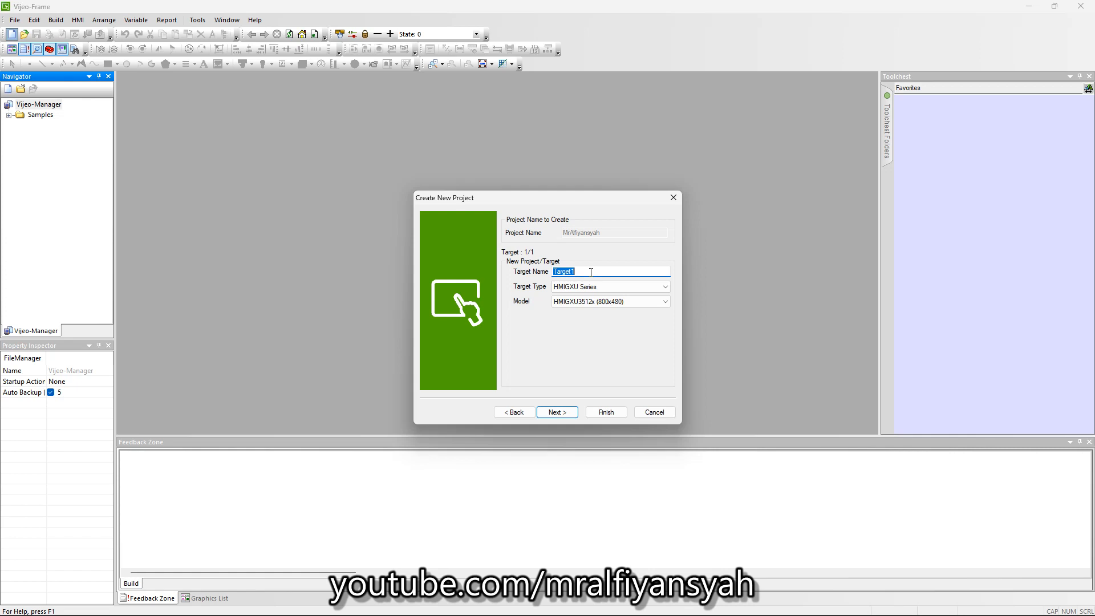
- Name the project's target SIMULASITEST, without a space
{"action": "type", "text": "PL"}
{"action": "key", "text": "BackSpace"}
{"action": "key", "text": "BackSpace"}
{"action": "key", "text": "BackSpace"}
{"action": "type", "text": "TESIMULASI"}
{"action": "key", "text": "Return"}
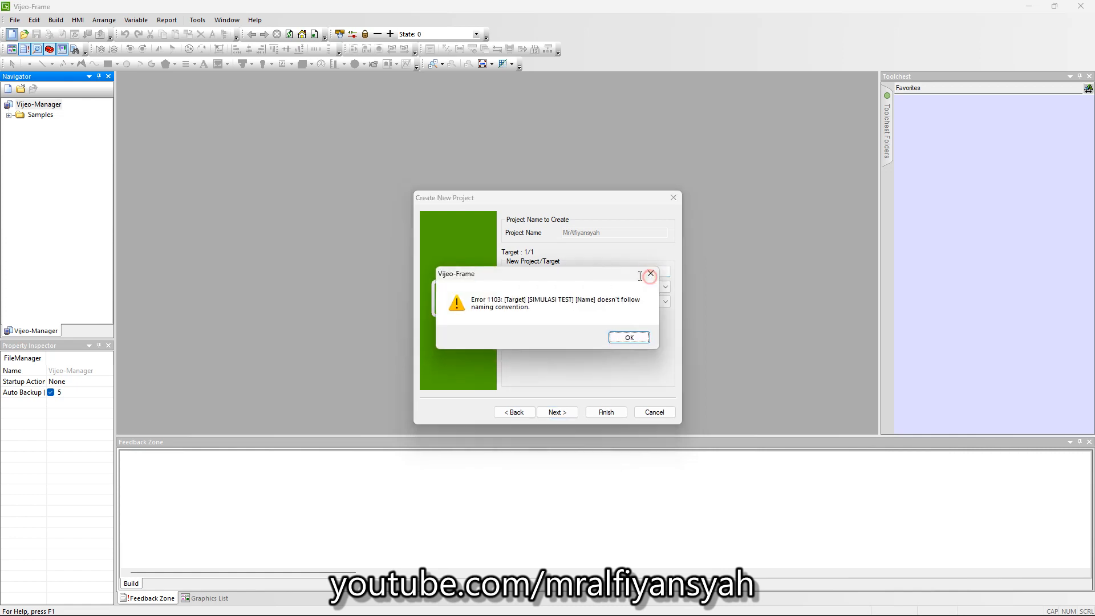
{"action": "left_click", "coordinate": [649, 276]}
{"action": "left_click", "coordinate": [582, 271]}
{"action": "key", "text": "BackSpace"}
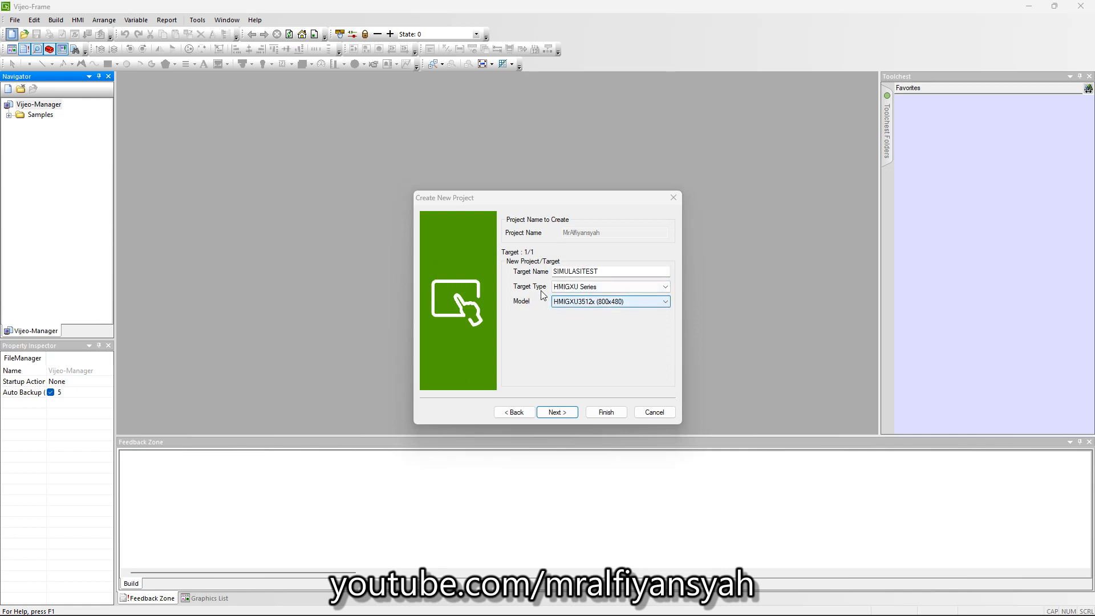
- Choose the HMIGXU Series target type with model HMIGXU3512x (800x480), and enable assigning a specific IP address to the target
{"action": "left_click", "coordinate": [571, 288]}
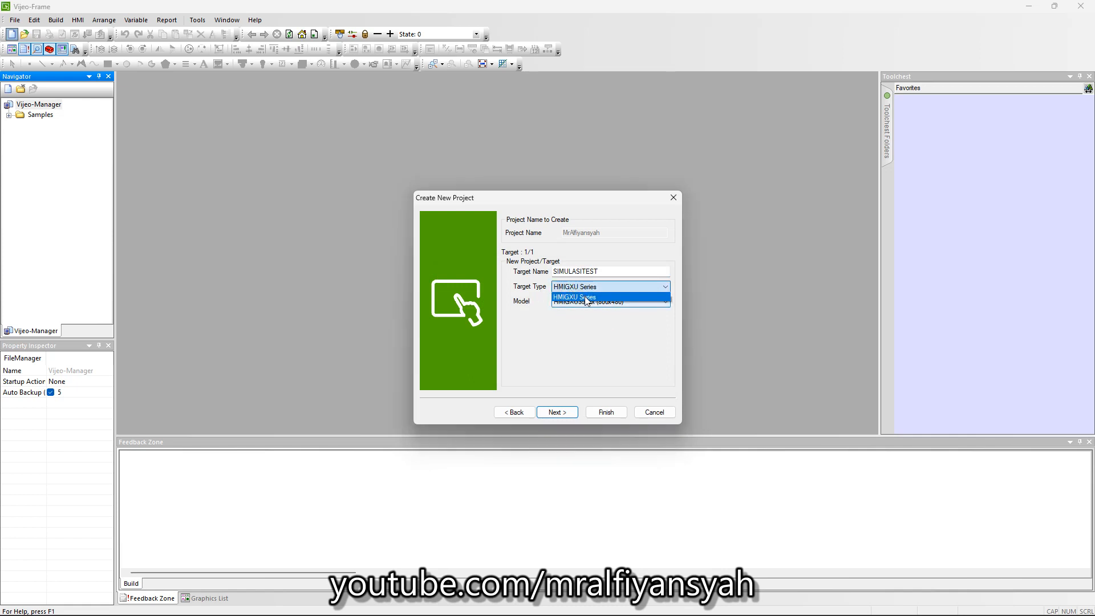
{"action": "left_click", "coordinate": [585, 298]}
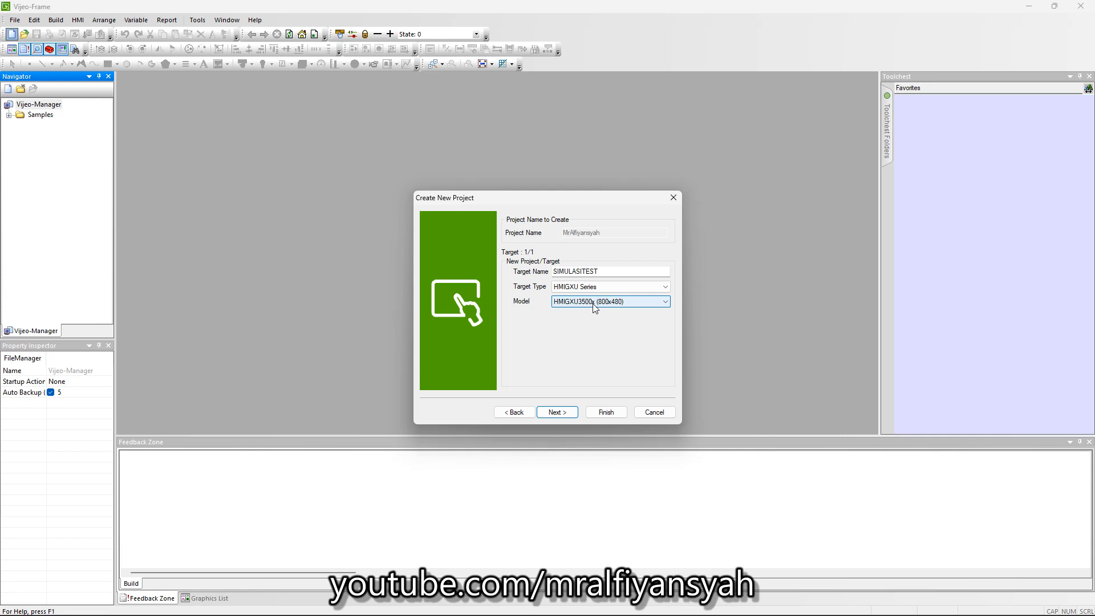
{"action": "left_click", "coordinate": [594, 304]}
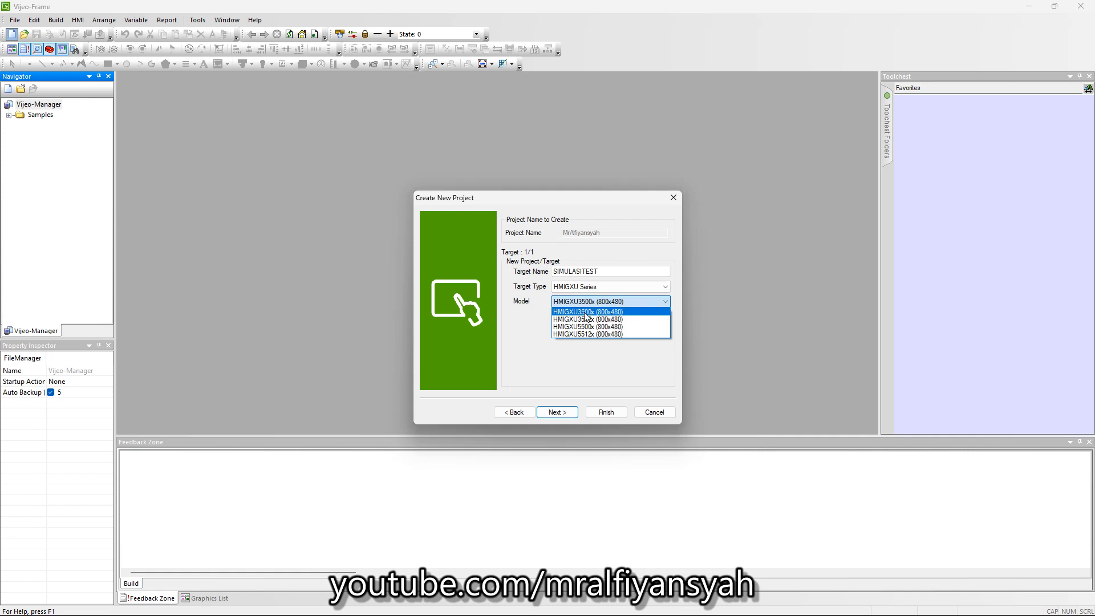
{"action": "left_click", "coordinate": [621, 320]}
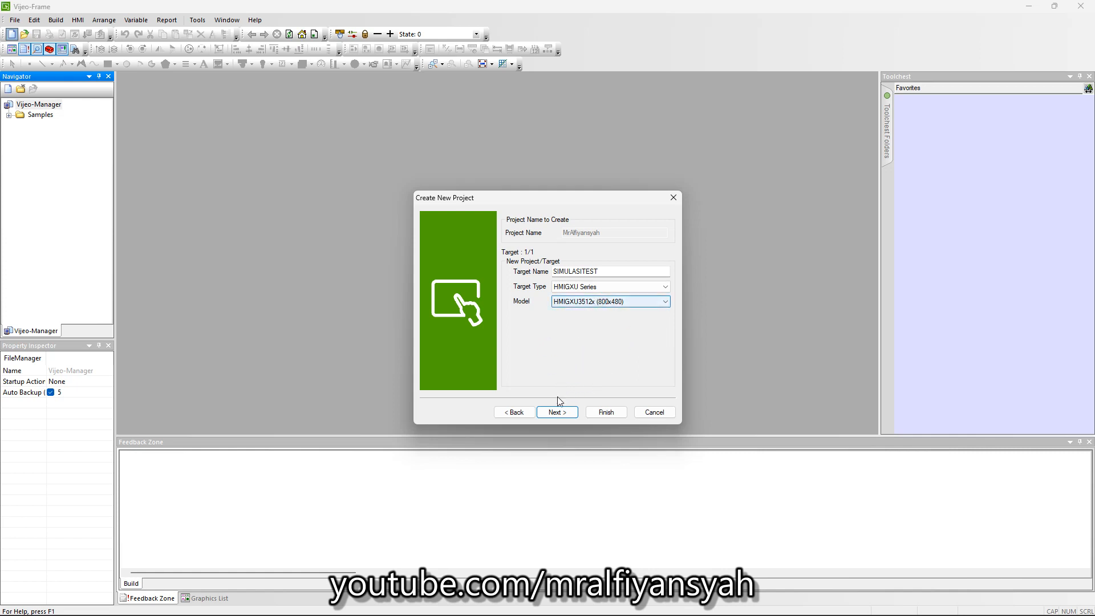
{"action": "left_click", "coordinate": [558, 413]}
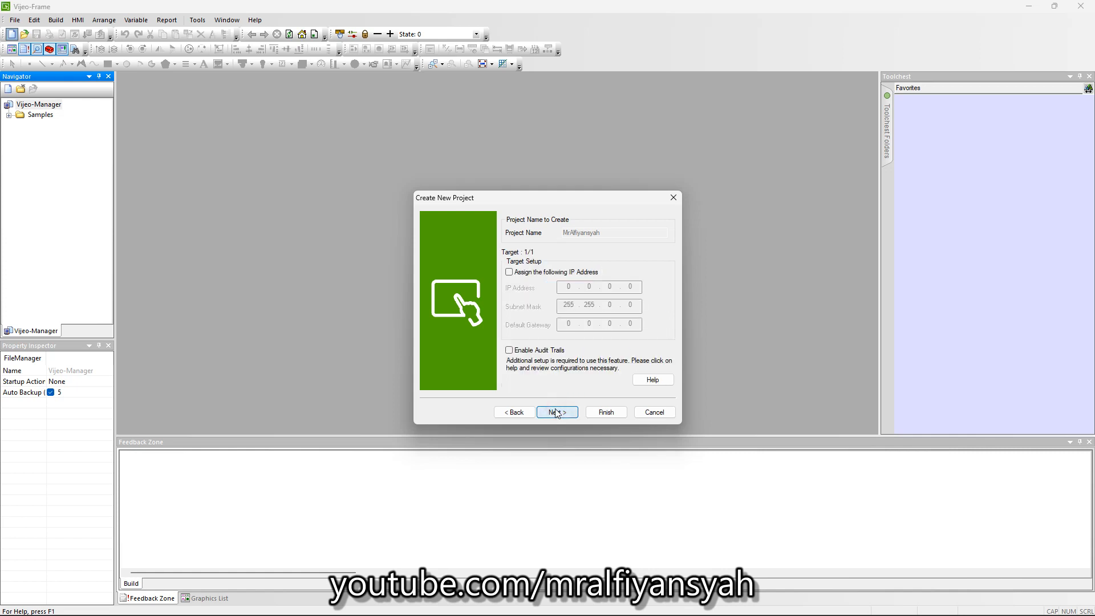
{"action": "left_click", "coordinate": [563, 278]}
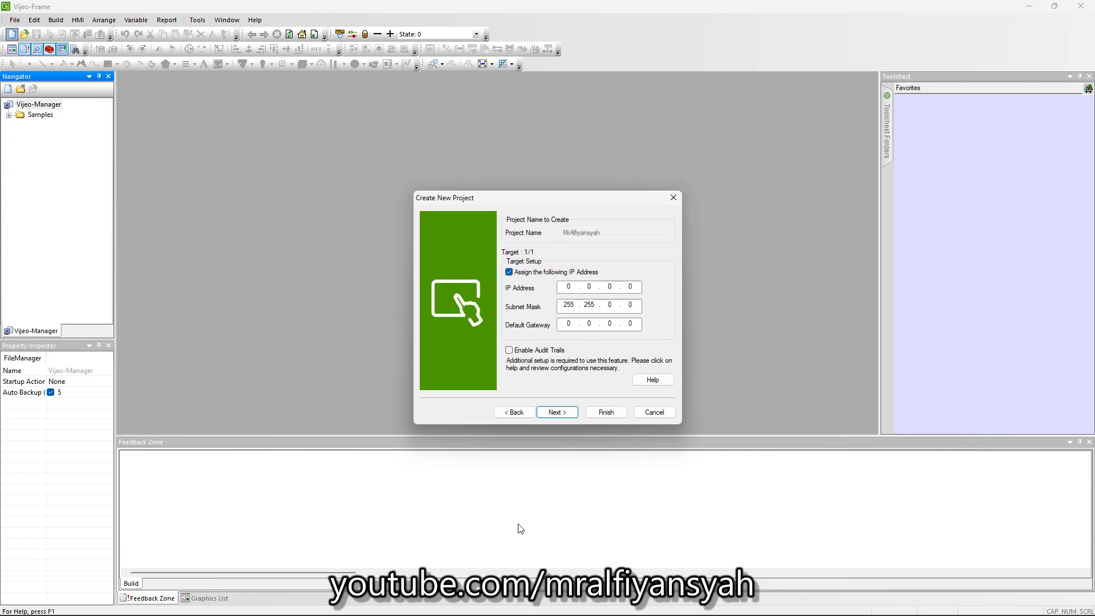
- Switch to Machine Expert - Basic to check the controller's Ethernet address settings, and return to the new project setup in Vijeo Designer Basic
{"action": "left_click", "coordinate": [548, 605]}
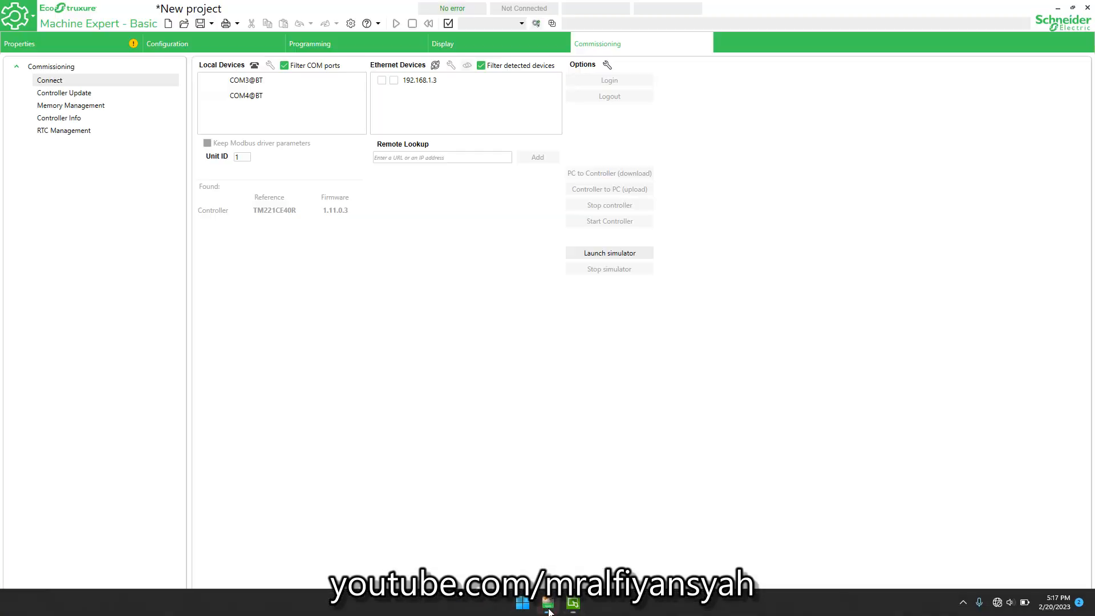
{"action": "left_click", "coordinate": [159, 45]}
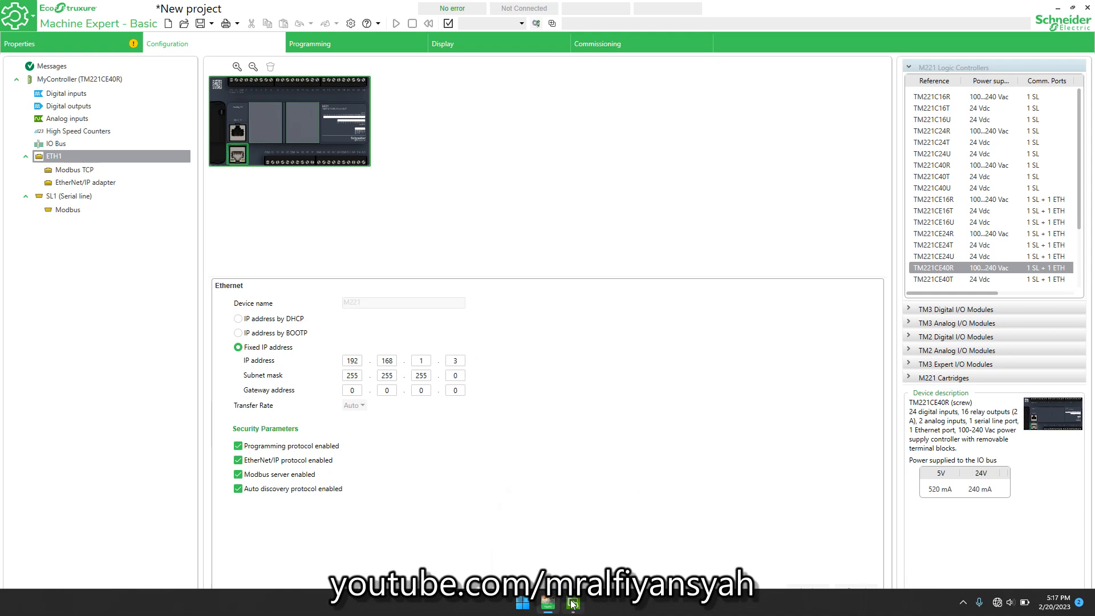
{"action": "left_click", "coordinate": [573, 611]}
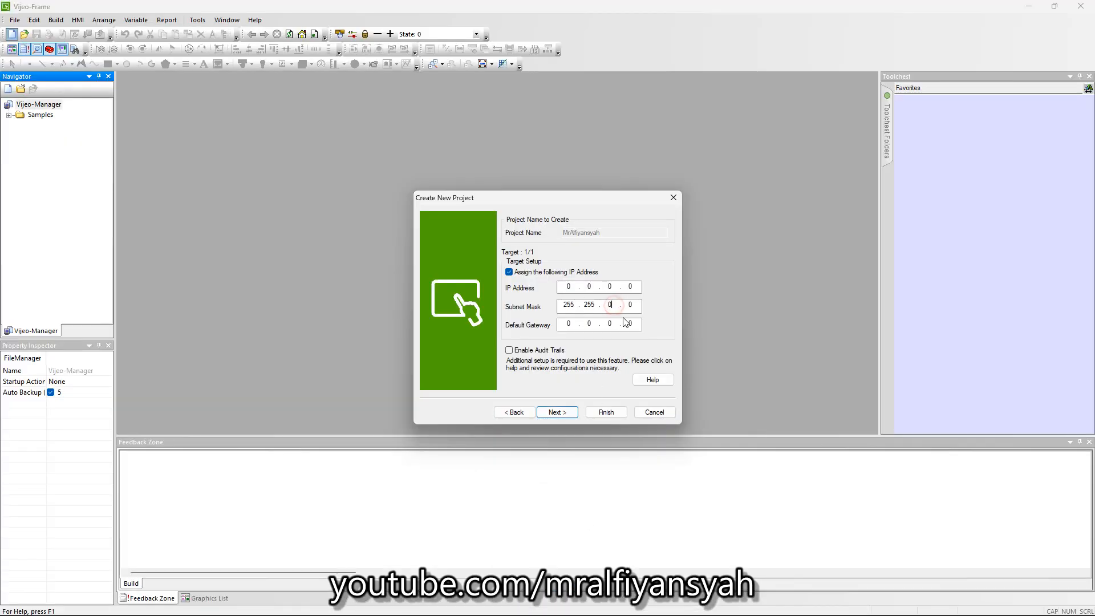
- Set the target's subnet mask to 255.255.255.0 and IP address to 192.168.1.4, checking the controller's address in Machine Expert - Basic, and continue to the equipment list
{"action": "type", "text": "255."}
{"action": "left_click", "coordinate": [574, 287]}
{"action": "type", "text": "192 . 168 . 1"}
{"action": "left_click", "coordinate": [545, 608]}
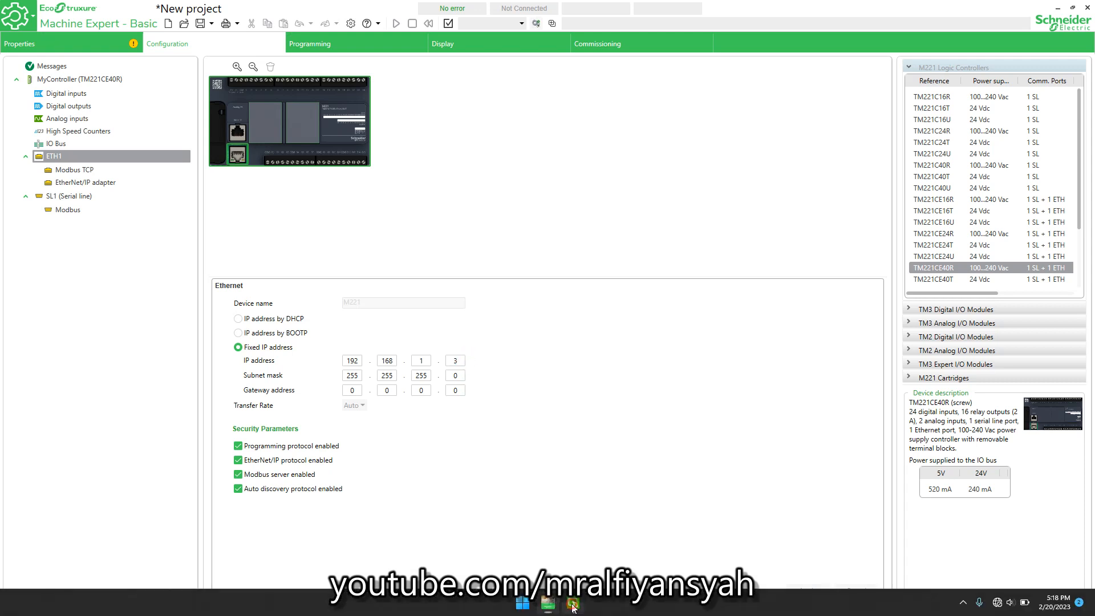
{"action": "left_click", "coordinate": [573, 603]}
{"action": "type", "text": "4"}
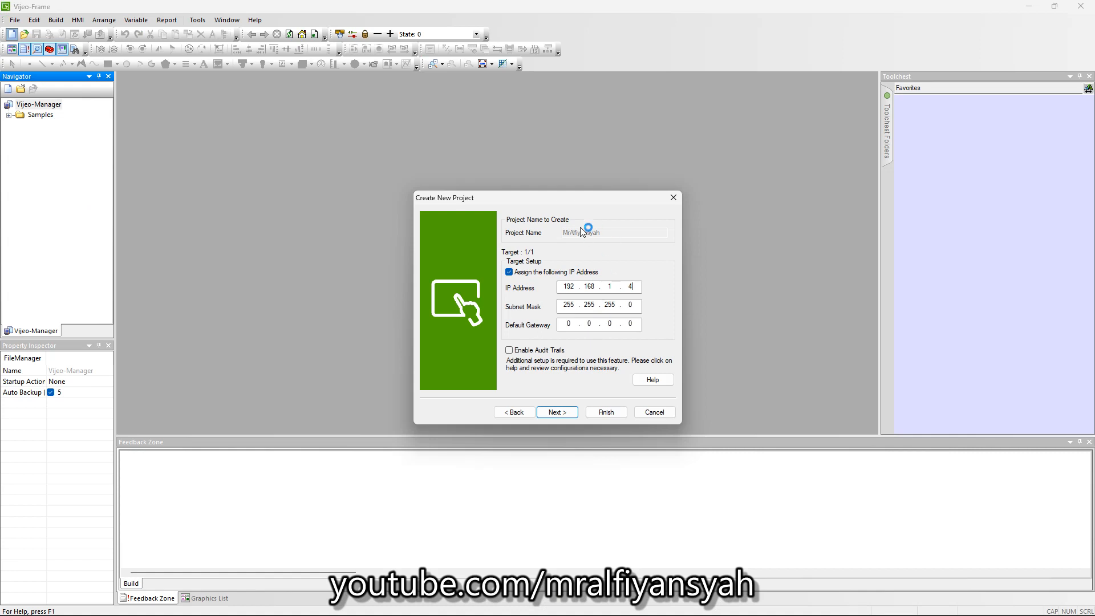
{"action": "left_click", "coordinate": [568, 411]}
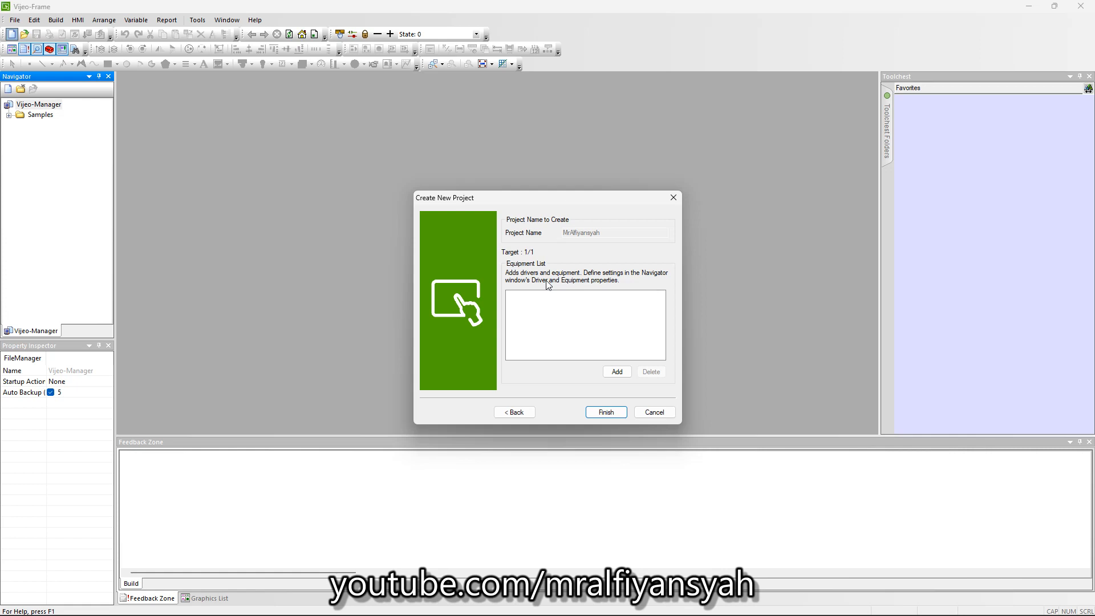
- Add the Schneider Electric Industries SAS Modbus TCP/IP driver with Modbus Equipment, and finish creating the project
{"action": "left_click", "coordinate": [616, 371]}
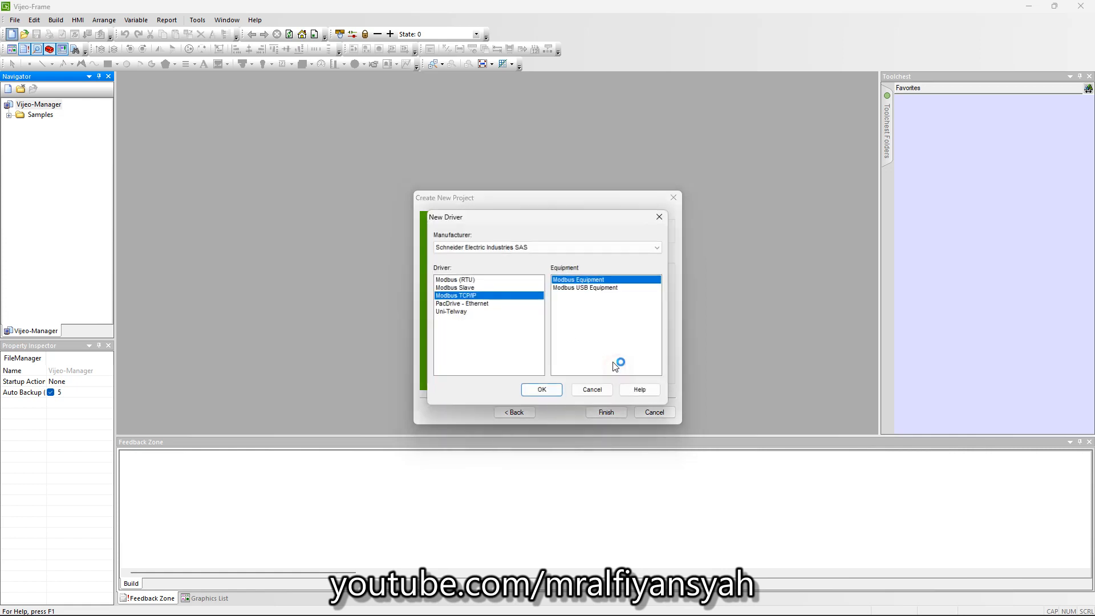
{"action": "left_click", "coordinate": [519, 246]}
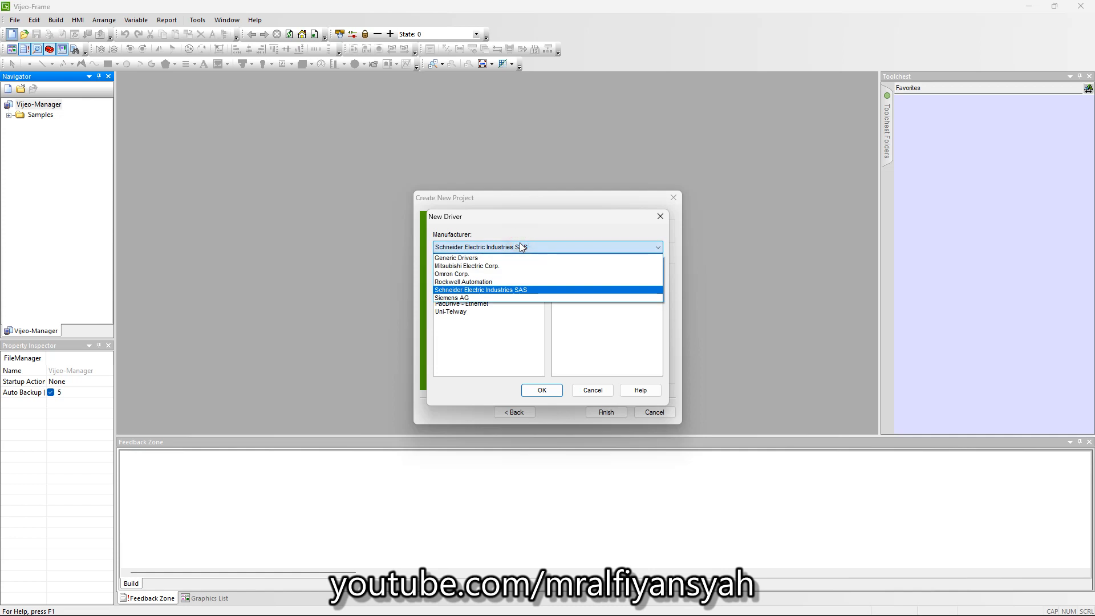
{"action": "left_click", "coordinate": [557, 293]}
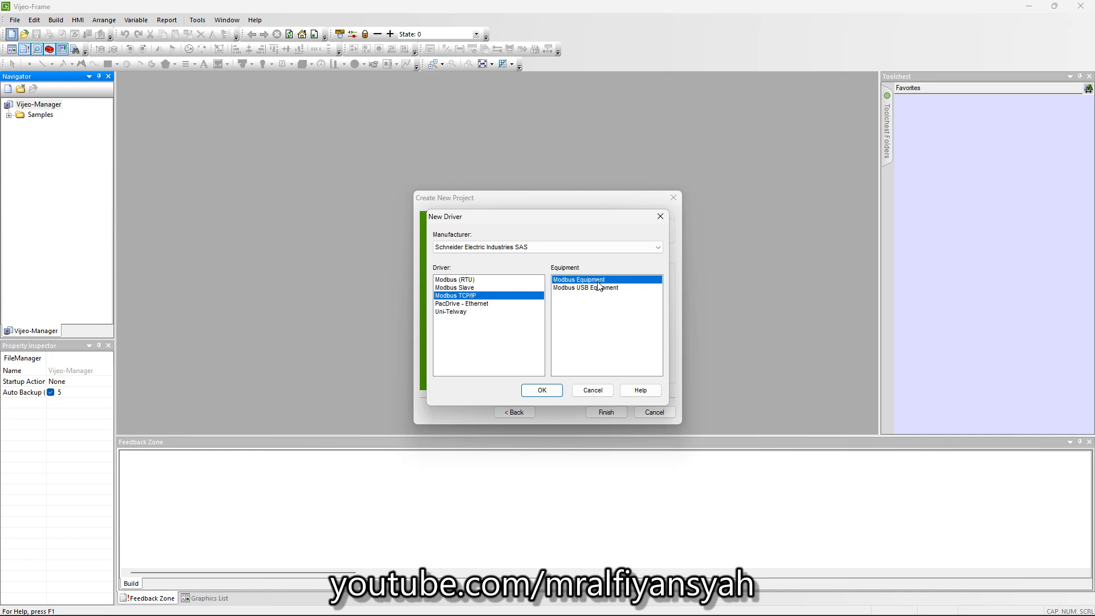
{"action": "left_click", "coordinate": [542, 391]}
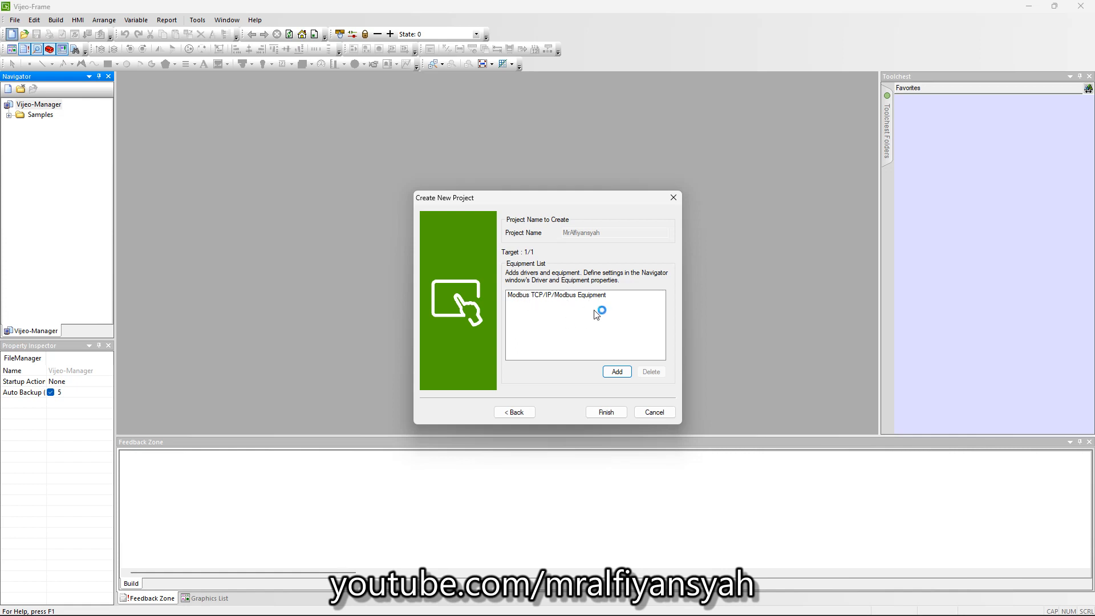
{"action": "left_click", "coordinate": [617, 371]}
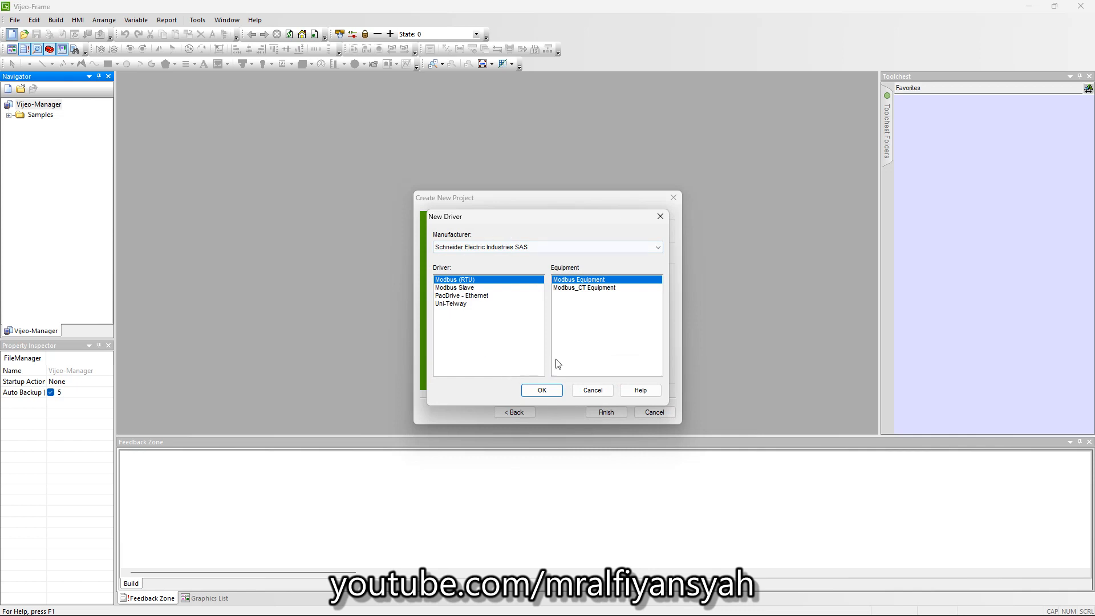
{"action": "left_click", "coordinate": [587, 388]}
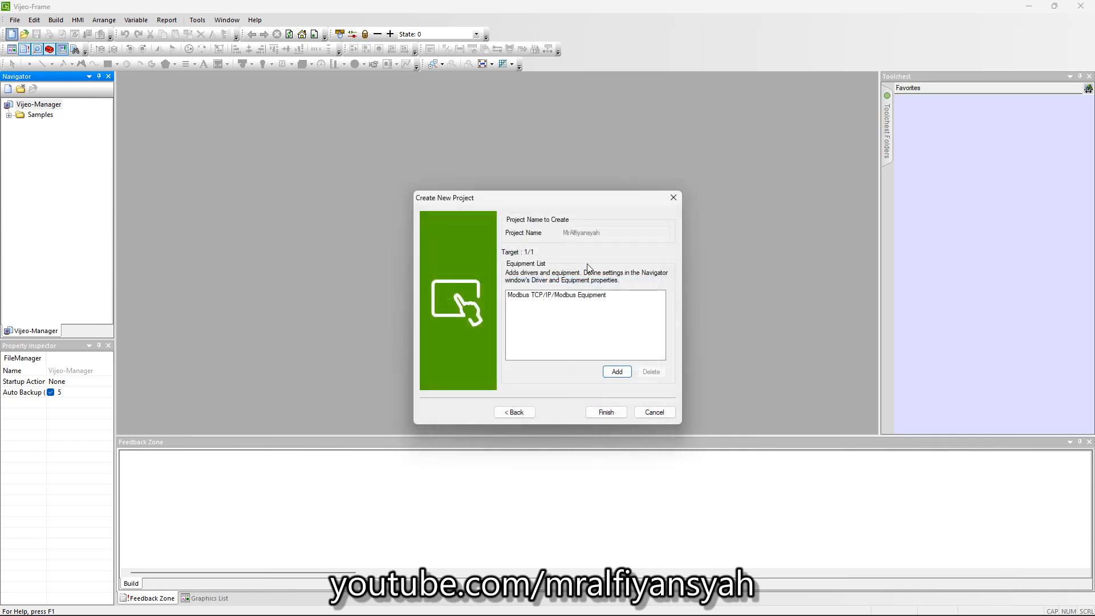
{"action": "left_click", "coordinate": [609, 409]}
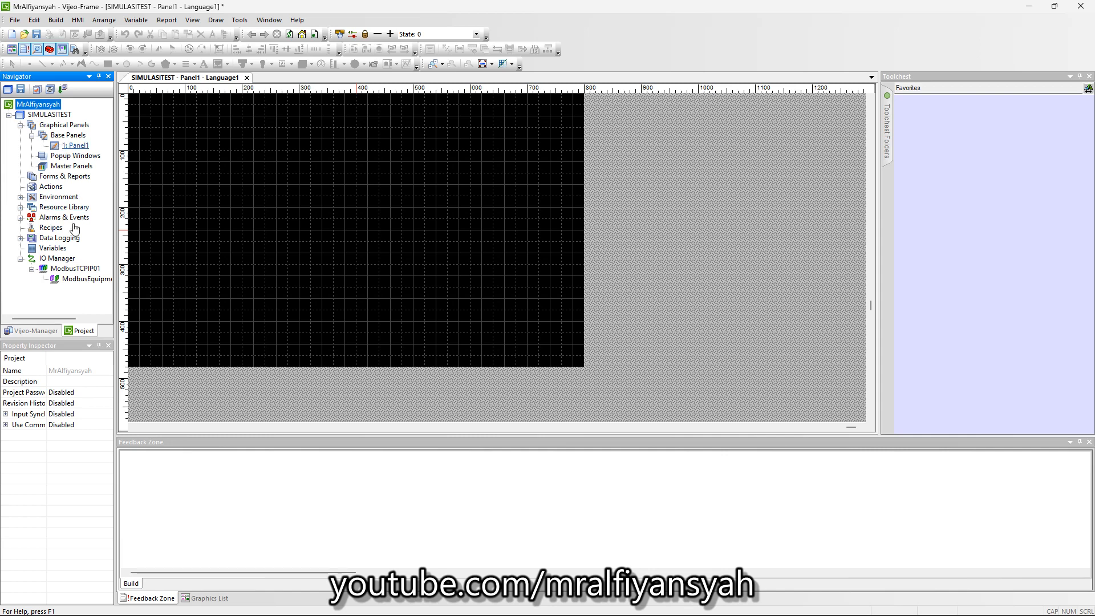
- Set the Modbus equipment's IP address to 192.168.1.3, matching the controller's address shown in Machine Expert - Basic
{"action": "left_click", "coordinate": [82, 281]}
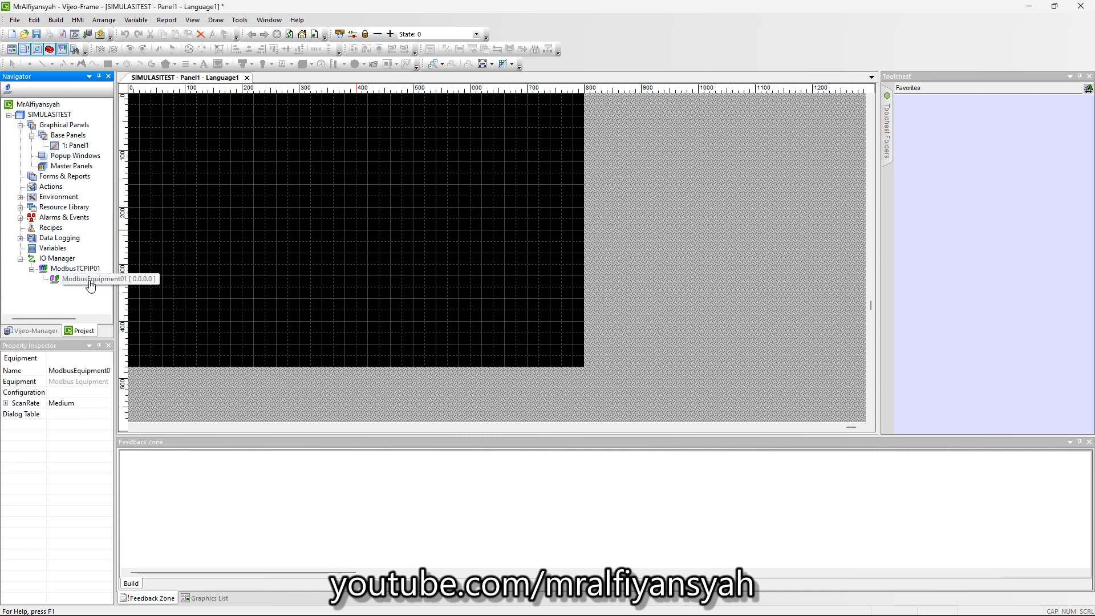
{"action": "right_click", "coordinate": [90, 285]}
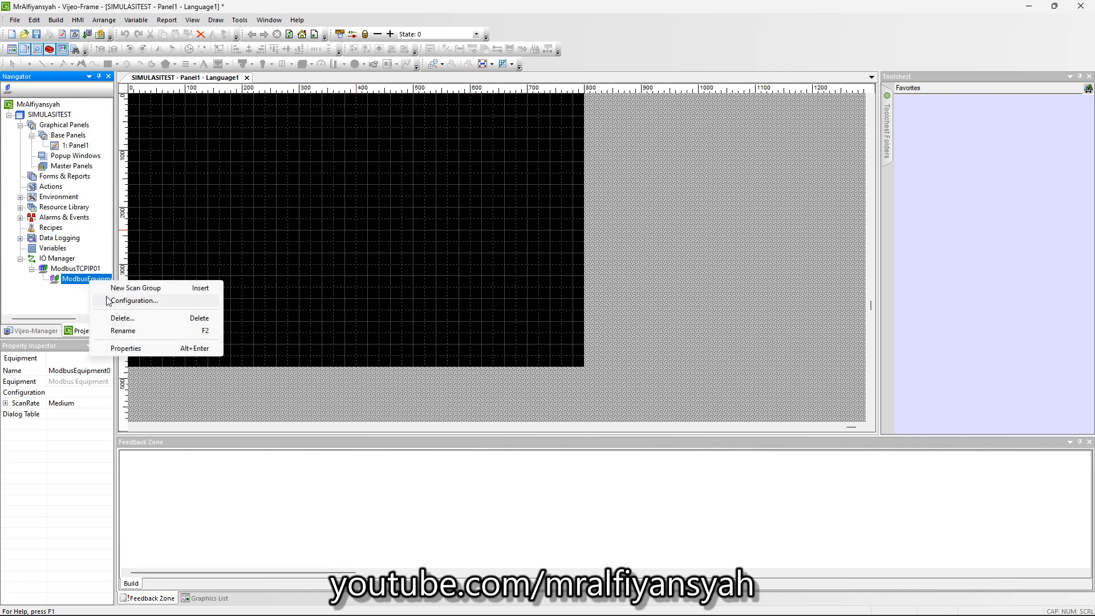
{"action": "left_click", "coordinate": [108, 302]}
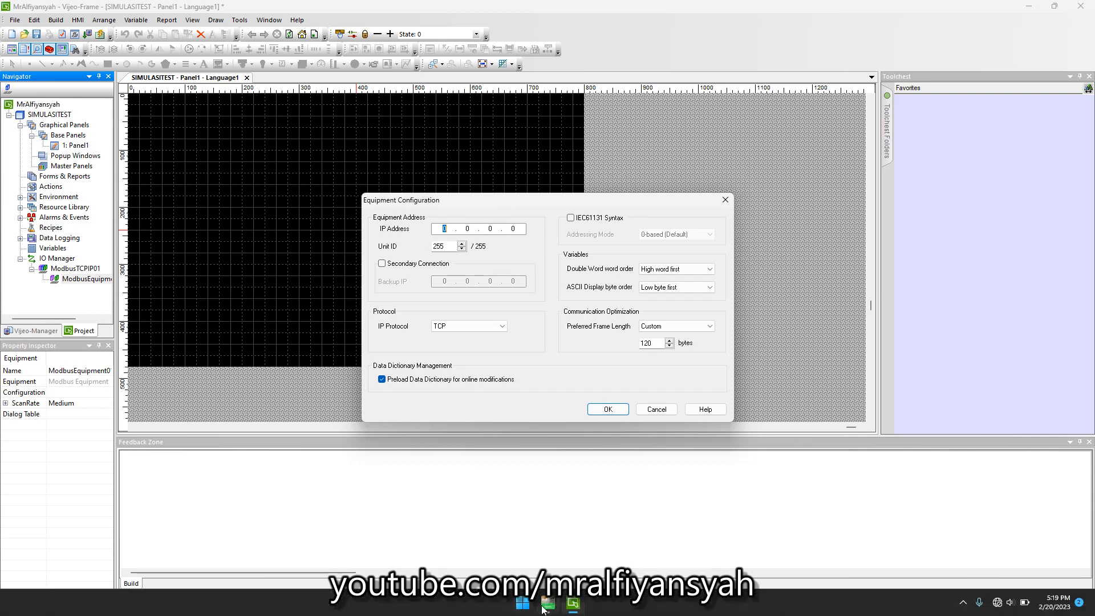
{"action": "left_click", "coordinate": [547, 603]}
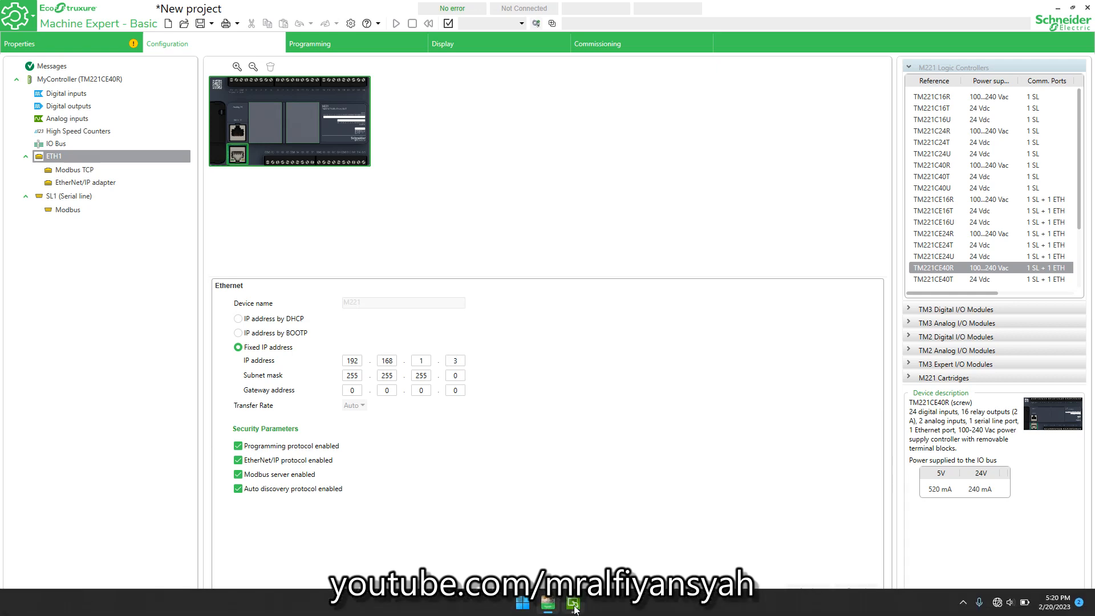
{"action": "left_click", "coordinate": [573, 603]}
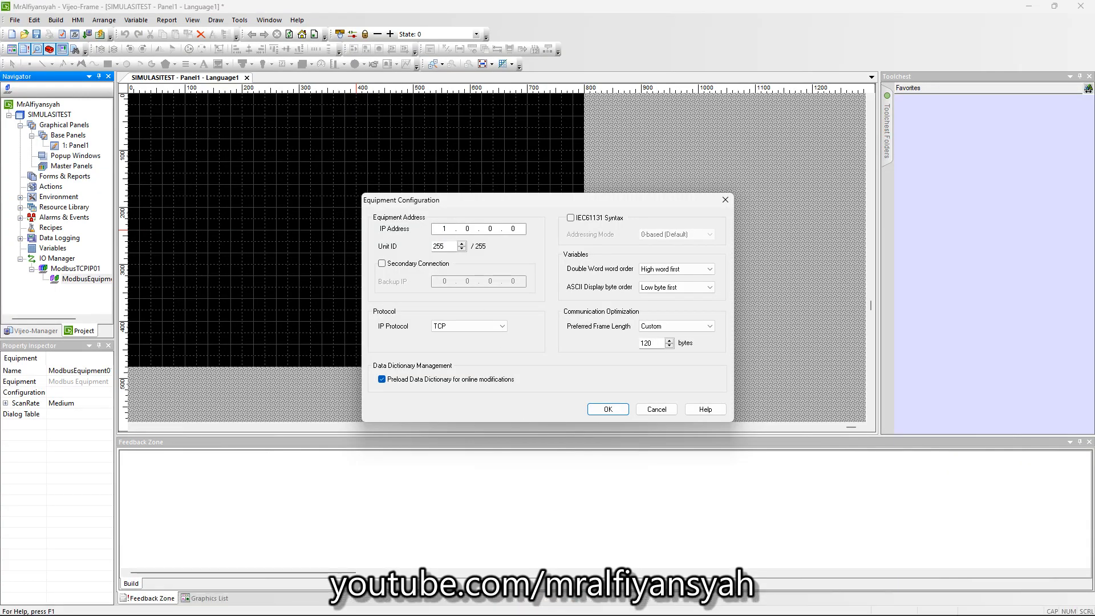
{"action": "left_click", "coordinate": [446, 228]}
{"action": "type", "text": "192 . 168 . 1"}
{"action": "left_click", "coordinate": [518, 228]}
- Enable IEC61131 syntax and Low word first ordering for the Modbus equipment, and accept converting its device addresses
{"action": "left_click", "coordinate": [596, 217]}
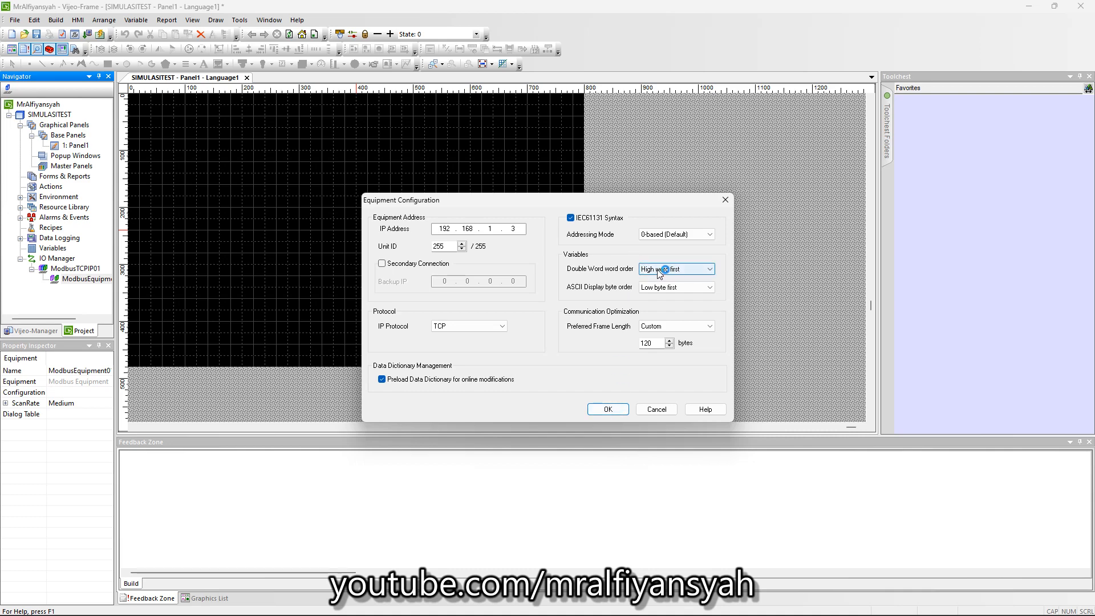
{"action": "left_click", "coordinate": [686, 269]}
{"action": "left_click", "coordinate": [680, 285]}
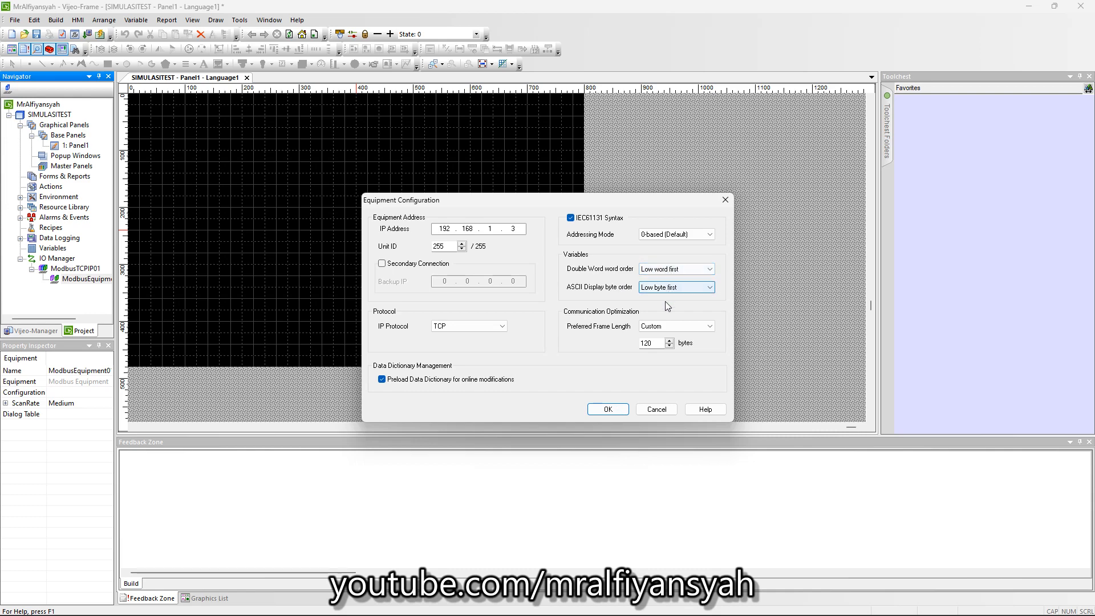
{"action": "left_click", "coordinate": [608, 410]}
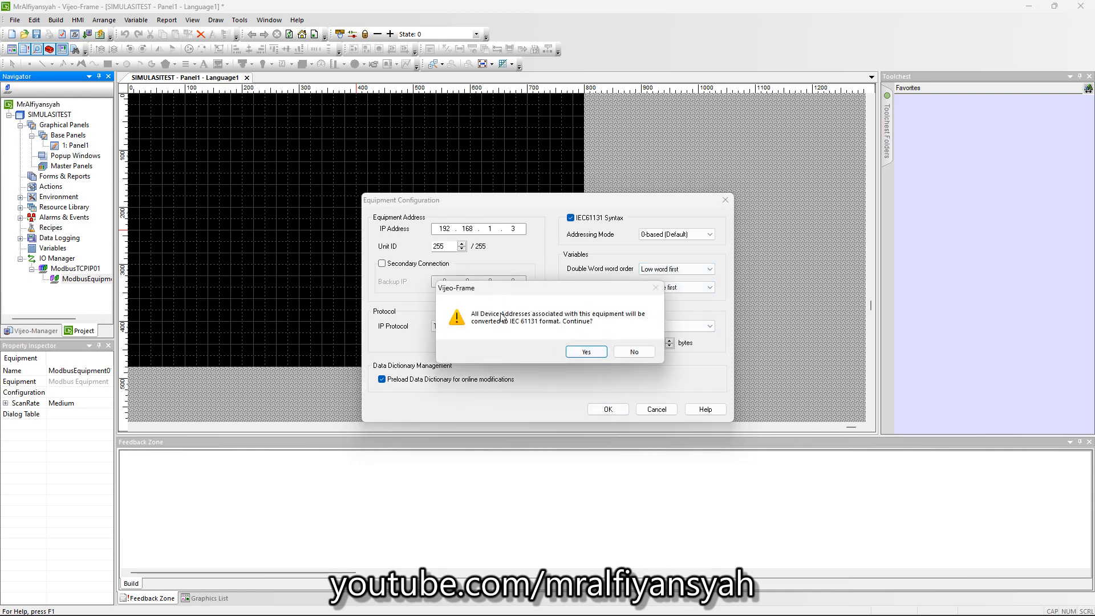
{"action": "left_click_drag", "start_coordinate": [606, 290], "coordinate": [610, 280]}
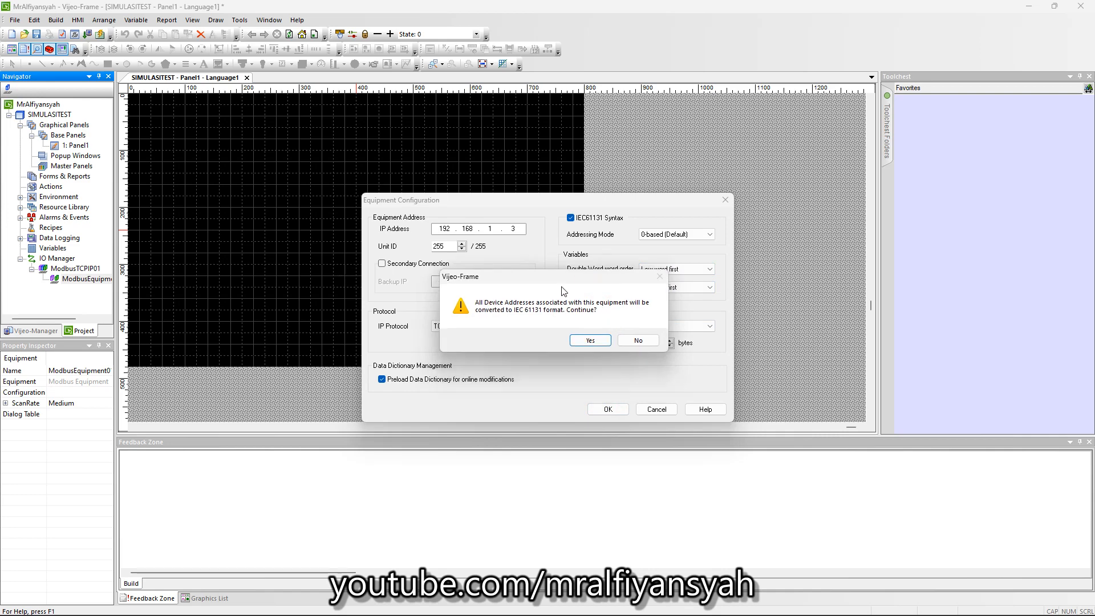
{"action": "left_click", "coordinate": [589, 340]}
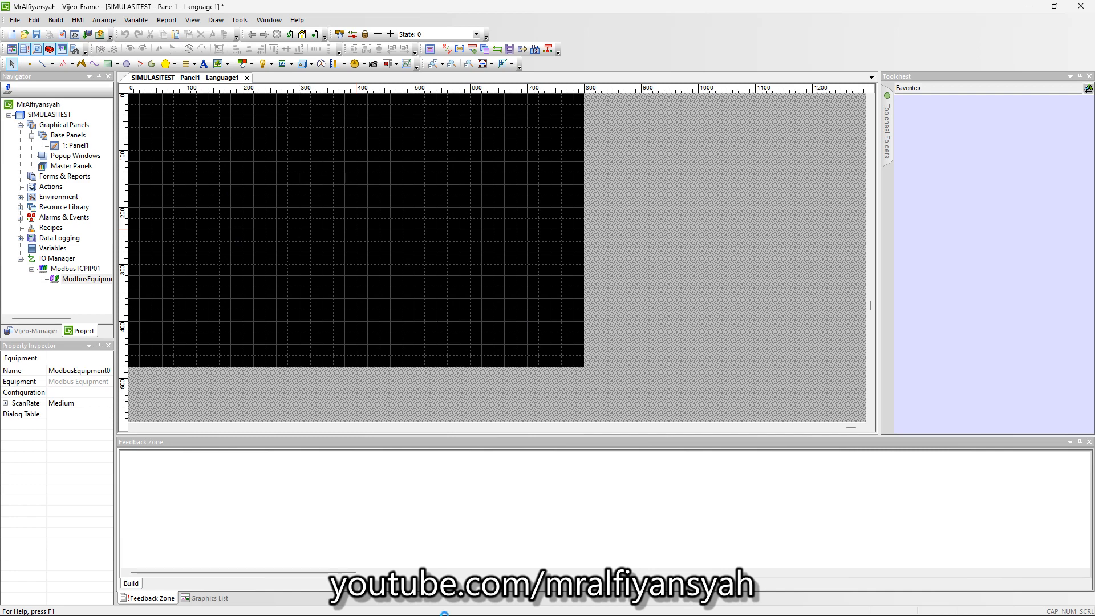
- Switch to Machine Expert - Basic to review the ladder rung's memory bits, and return to the HMI panel in Vijeo Designer Basic
{"action": "left_click", "coordinate": [548, 603]}
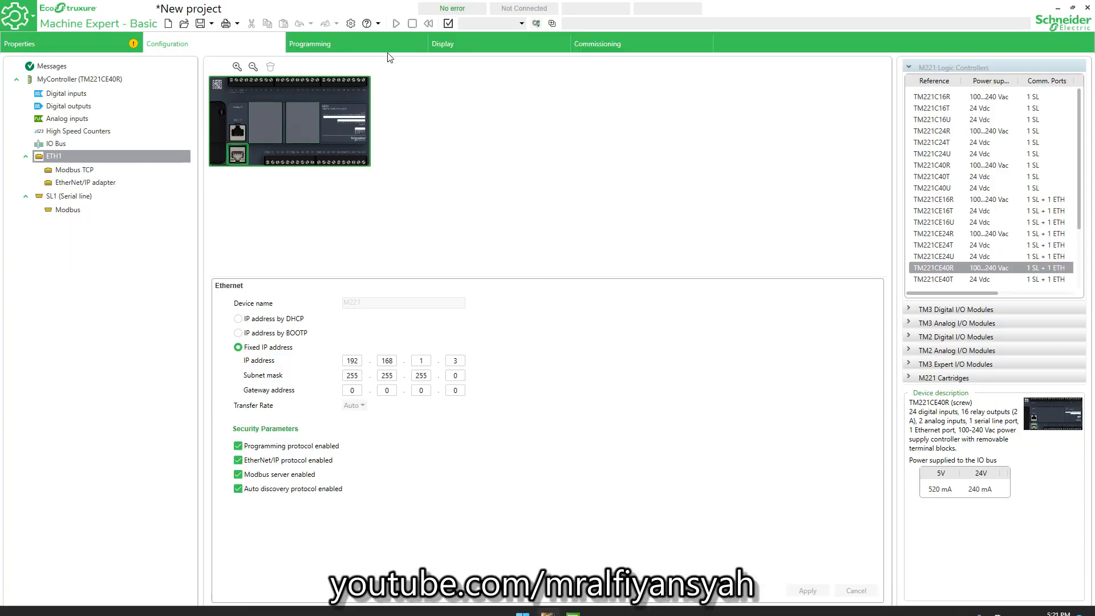
{"action": "left_click", "coordinate": [378, 40]}
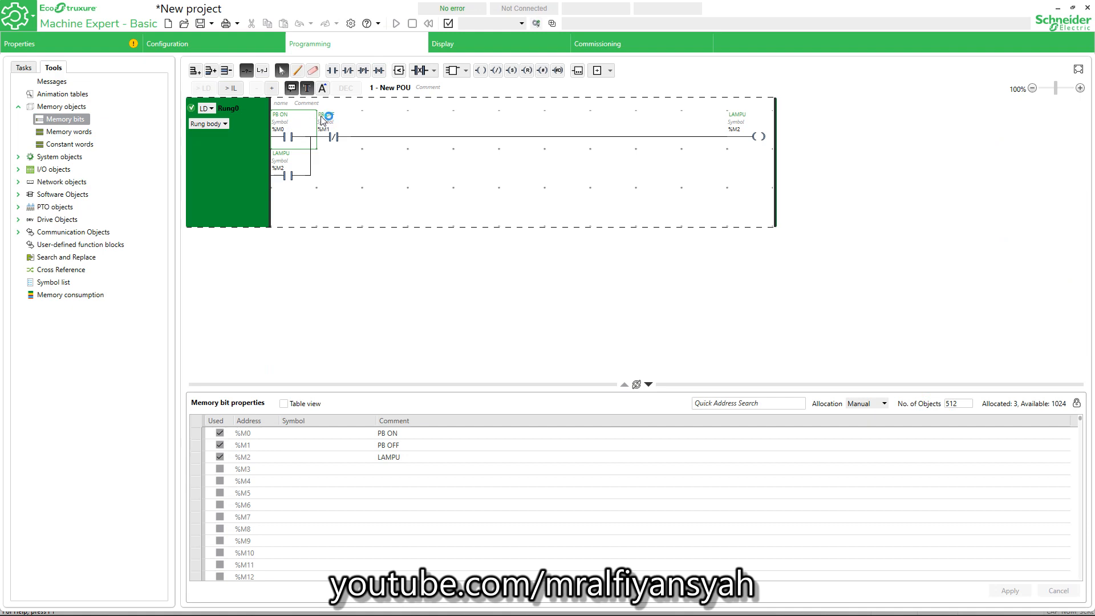
{"action": "mouse_move", "coordinate": [616, 610]}
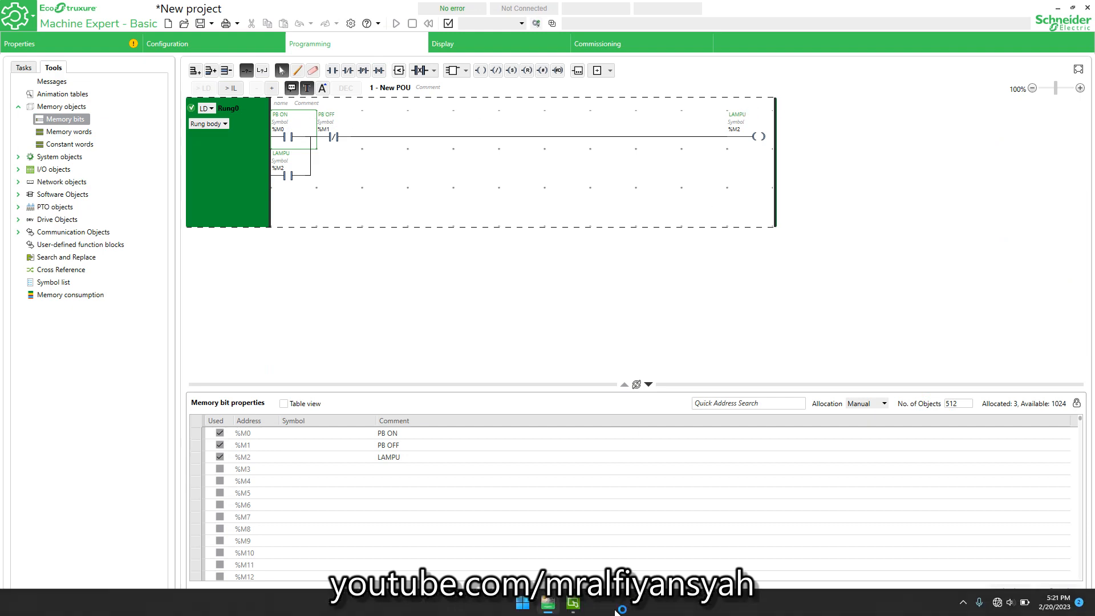
{"action": "left_click", "coordinate": [573, 602]}
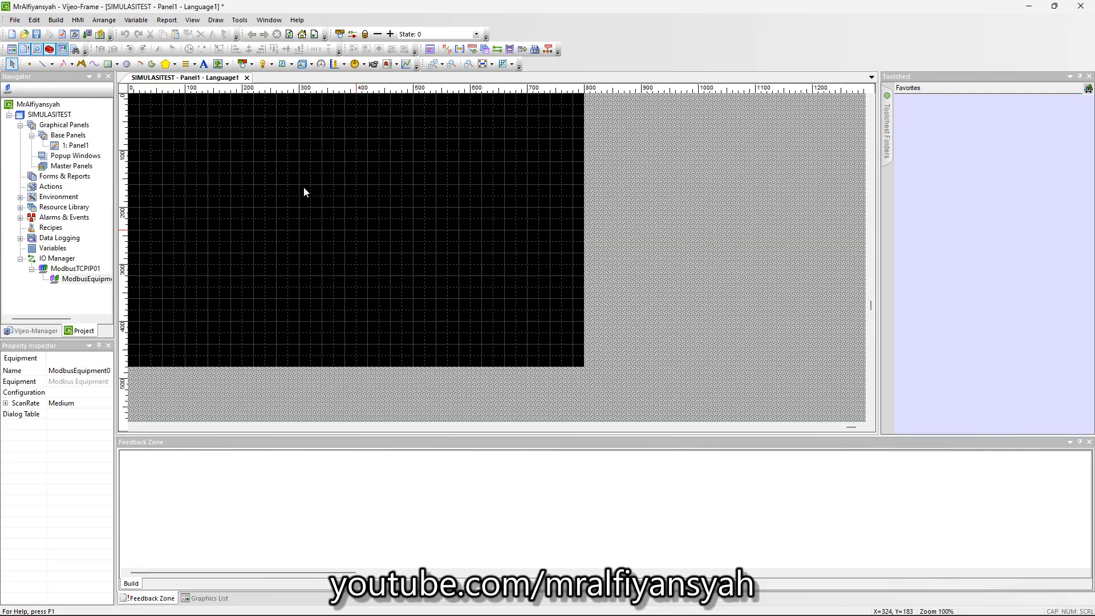
- Draw a switch about 160 by 160 pixels in the upper-left part of Panel1 and set its mode to Switch with Lamp
{"action": "left_click", "coordinate": [244, 64]}
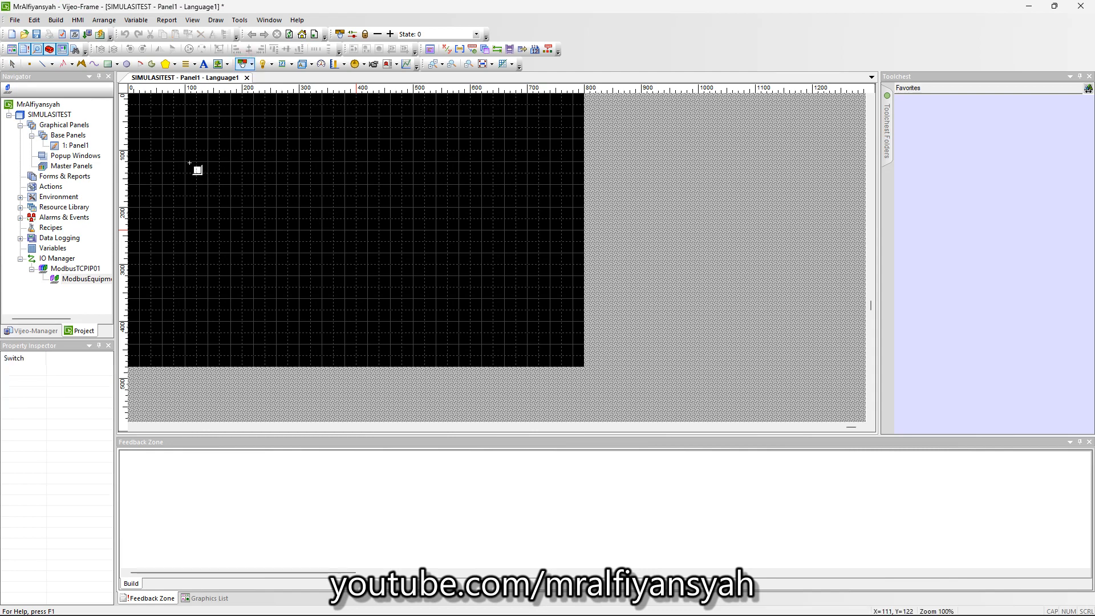
{"action": "left_click_drag", "start_coordinate": [185, 162], "coordinate": [272, 253]}
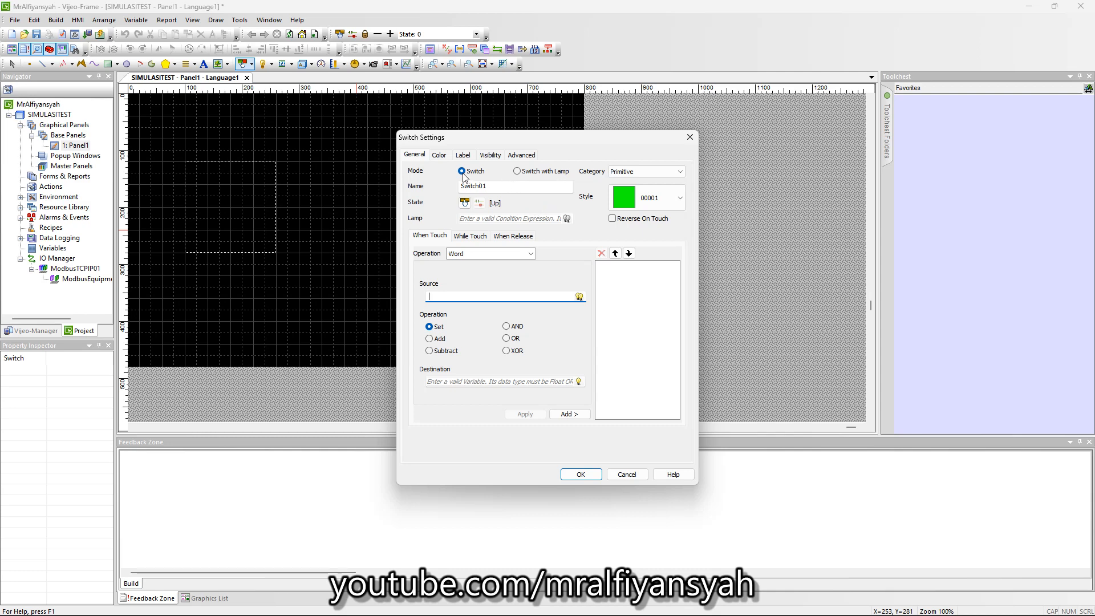
{"action": "left_click", "coordinate": [535, 172]}
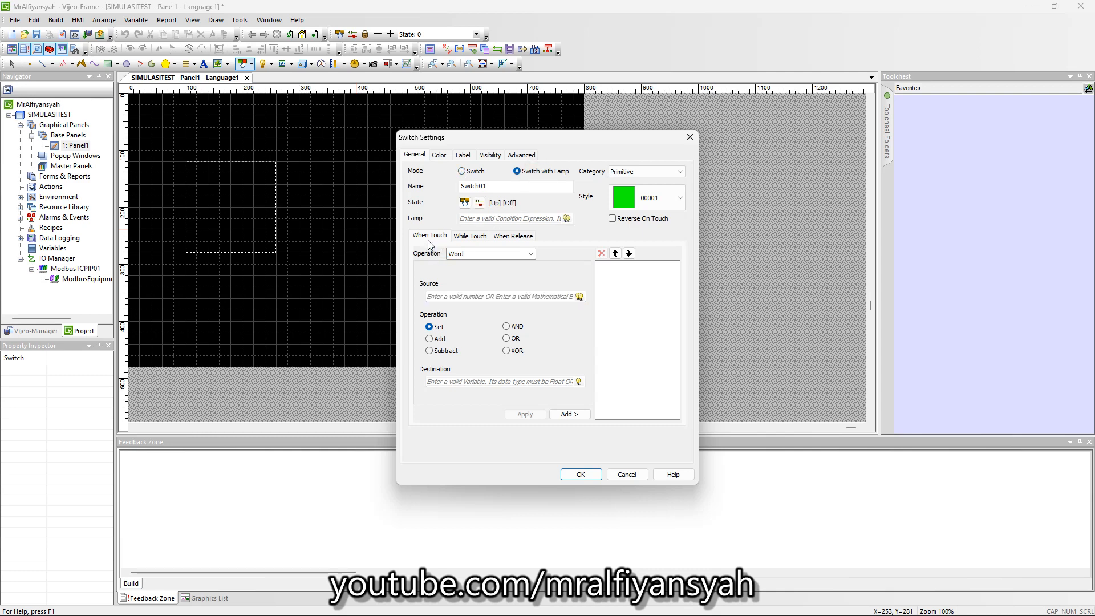
- Set the switch's touch action to a Bit operation that toggles its destination
{"action": "left_click", "coordinate": [460, 254]}
{"action": "left_click", "coordinate": [463, 267]}
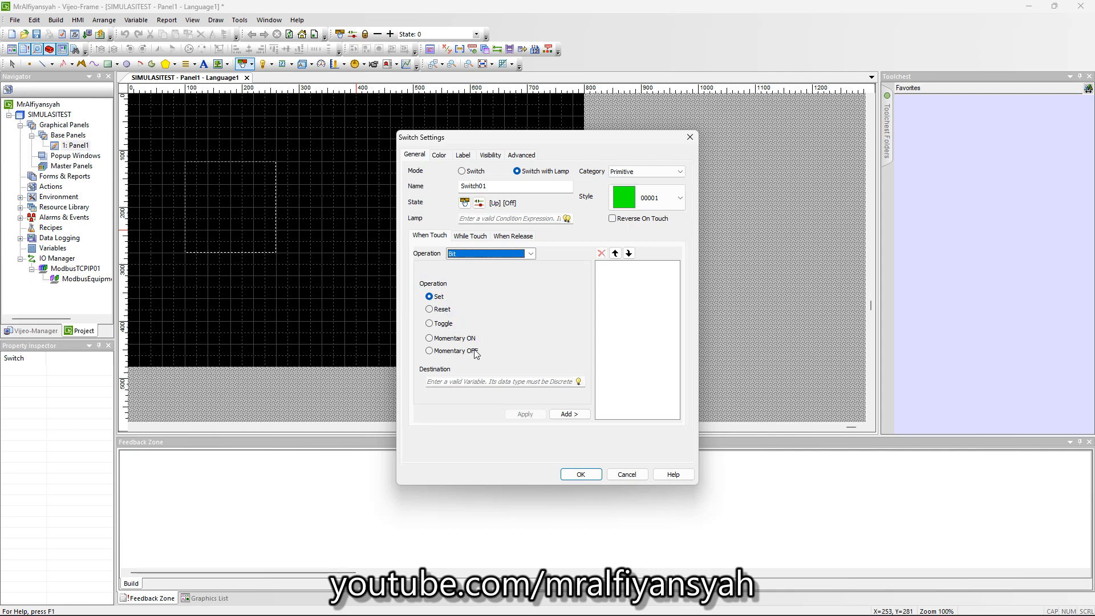
{"action": "left_click", "coordinate": [448, 328]}
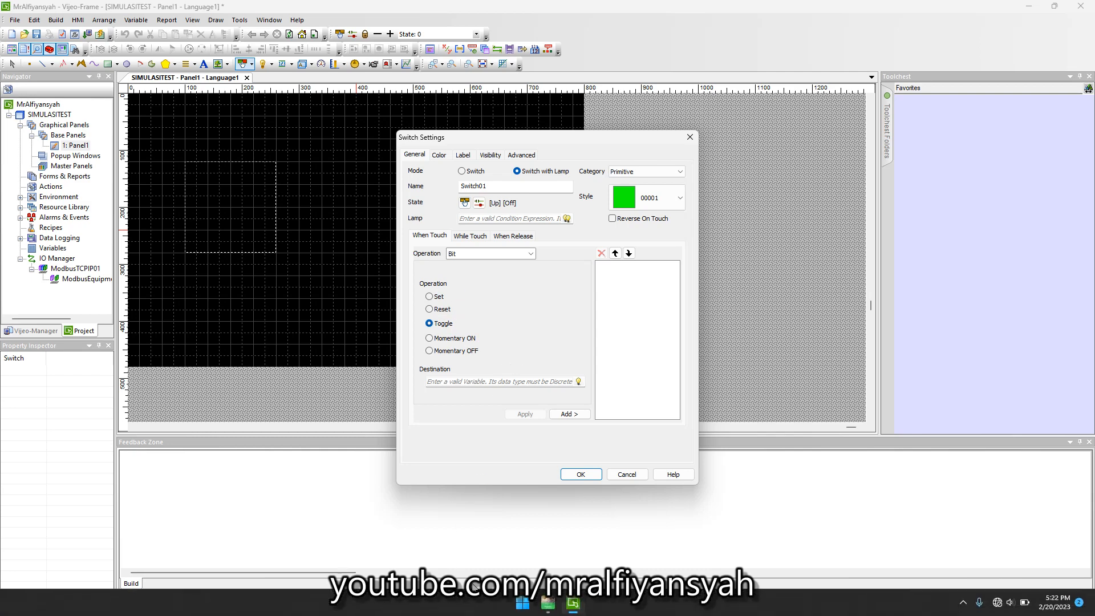
- Check the rung's PB ON bit in Machine Expert - Basic, return to Vijeo Designer Basic, and start a BOOL destination variable named PB_ON
{"action": "left_click", "coordinate": [546, 604]}
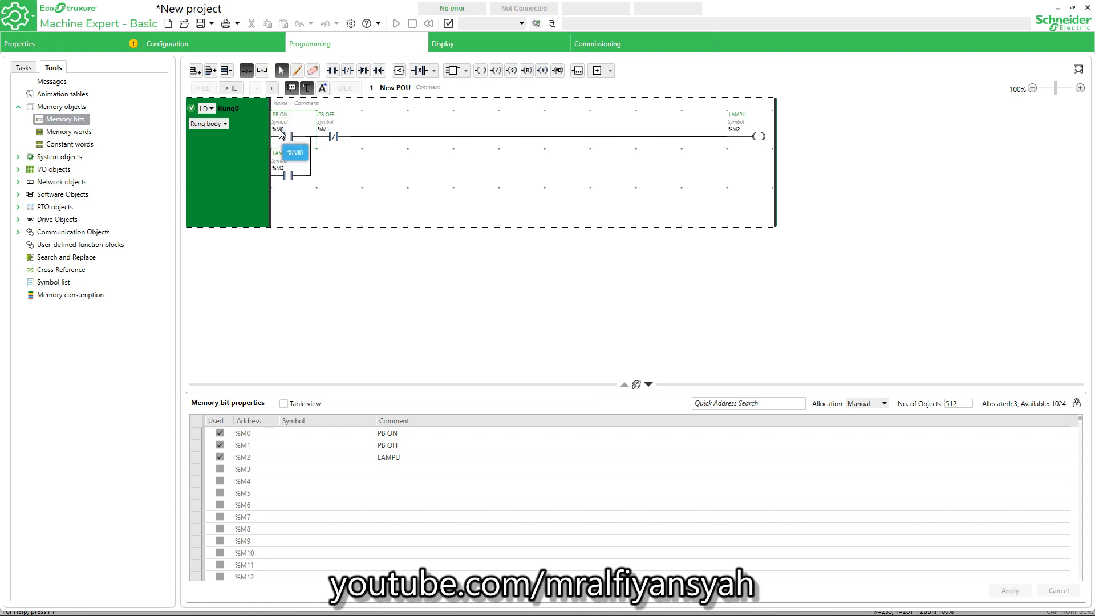
{"action": "left_click", "coordinate": [573, 603]}
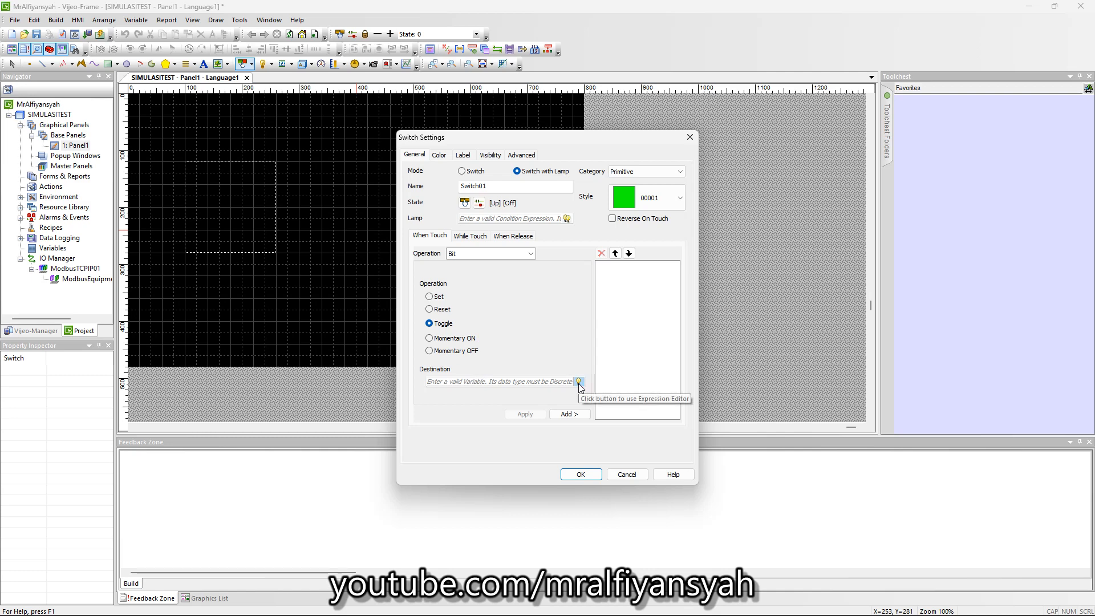
{"action": "left_click", "coordinate": [578, 382]}
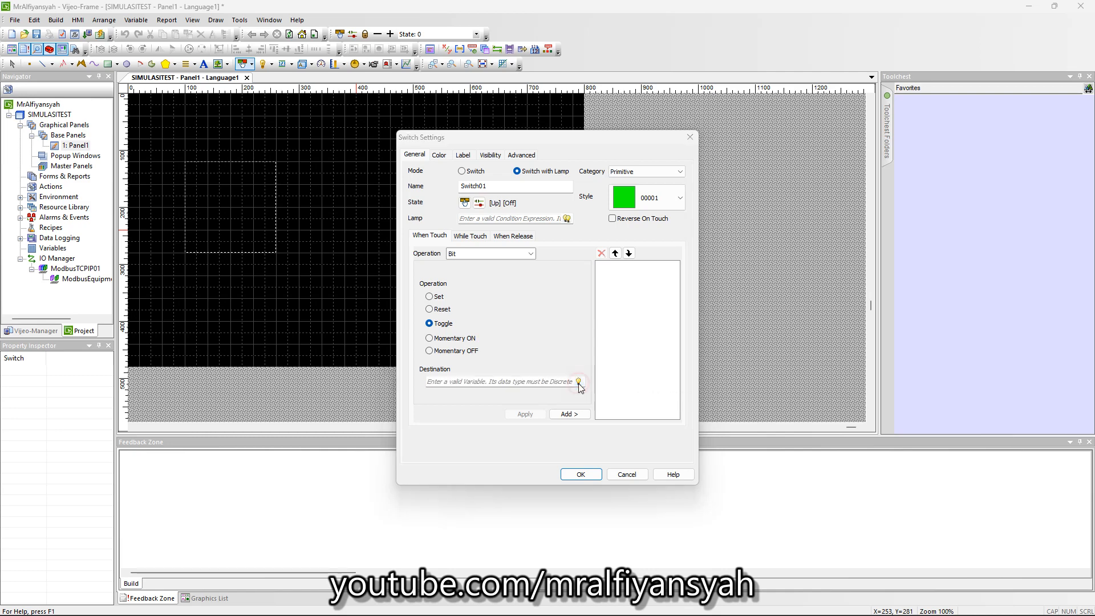
{"action": "left_click_drag", "start_coordinate": [601, 393], "coordinate": [706, 252]}
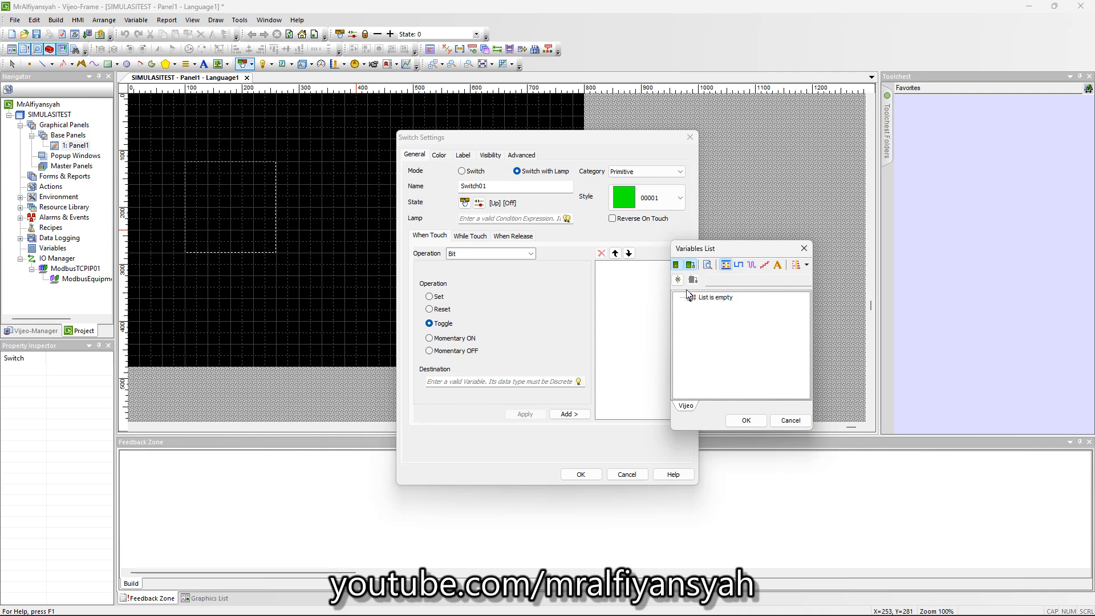
{"action": "left_click", "coordinate": [678, 280]}
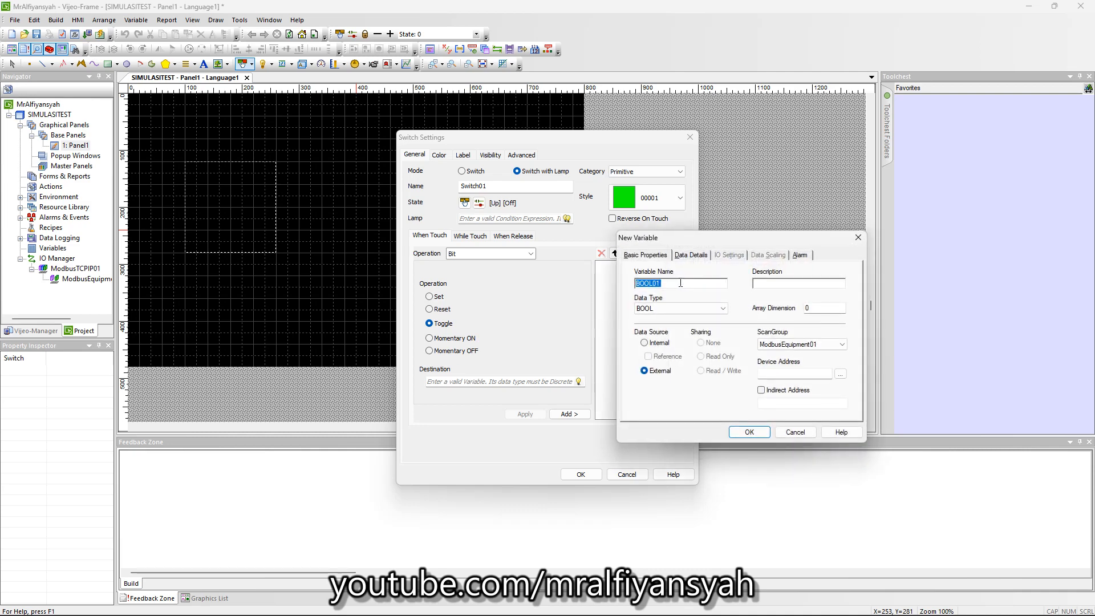
{"action": "type", "text": "PB_ON"}
{"action": "key", "text": "Tab"}
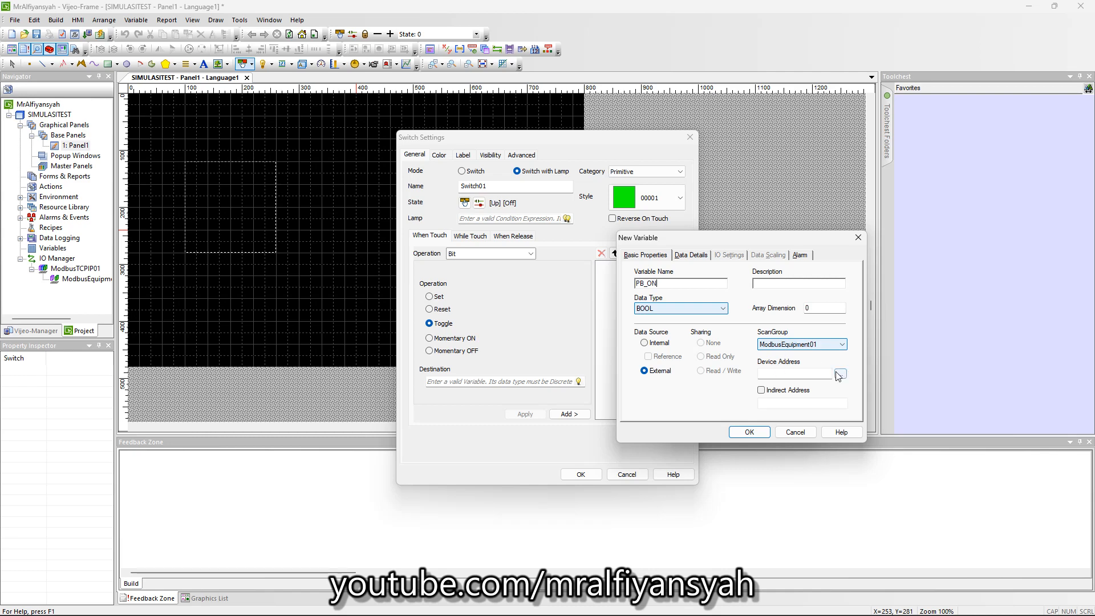
- Give PB_ON the Modbus device address %M0, checking it against the ladder program, and assign the variable as the switch's destination
{"action": "left_click", "coordinate": [840, 374]}
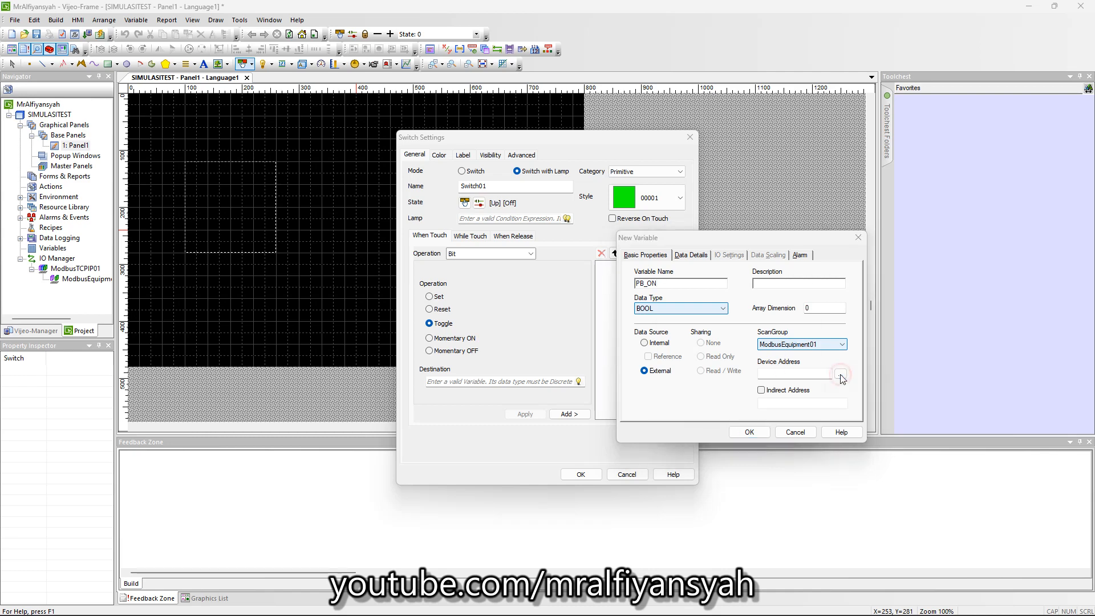
{"action": "left_click", "coordinate": [750, 304]}
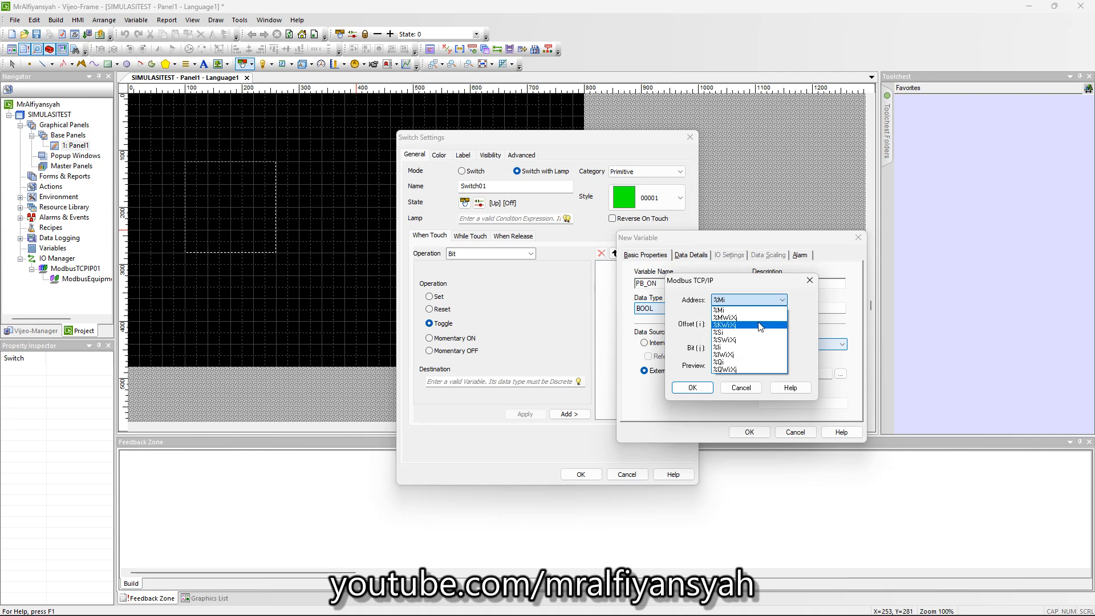
{"action": "left_click", "coordinate": [736, 310]}
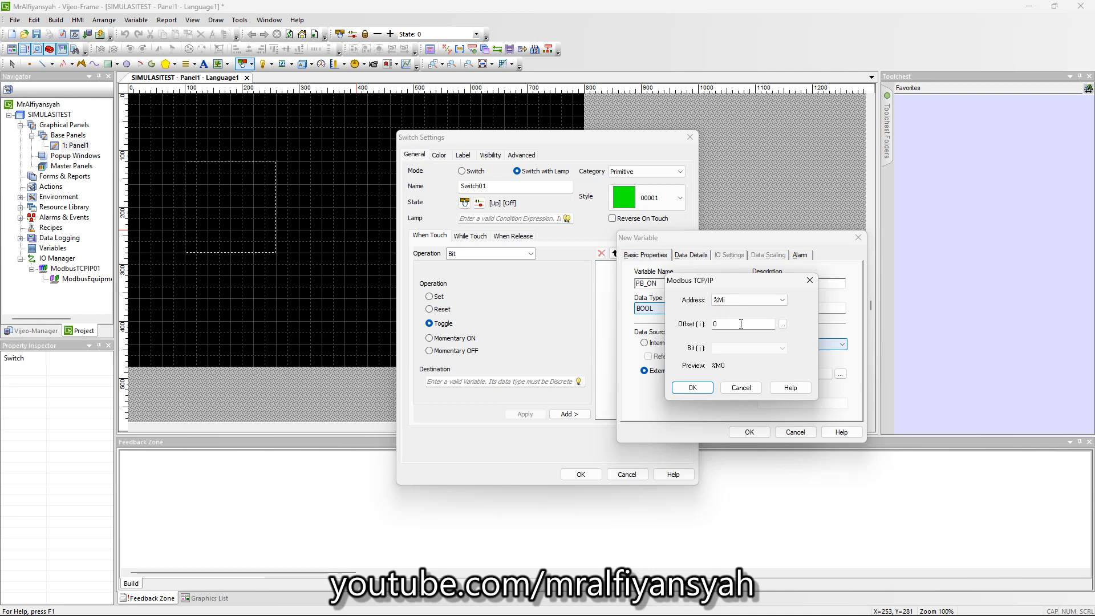
{"action": "left_click", "coordinate": [741, 324]}
{"action": "mouse_move", "coordinate": [695, 611]}
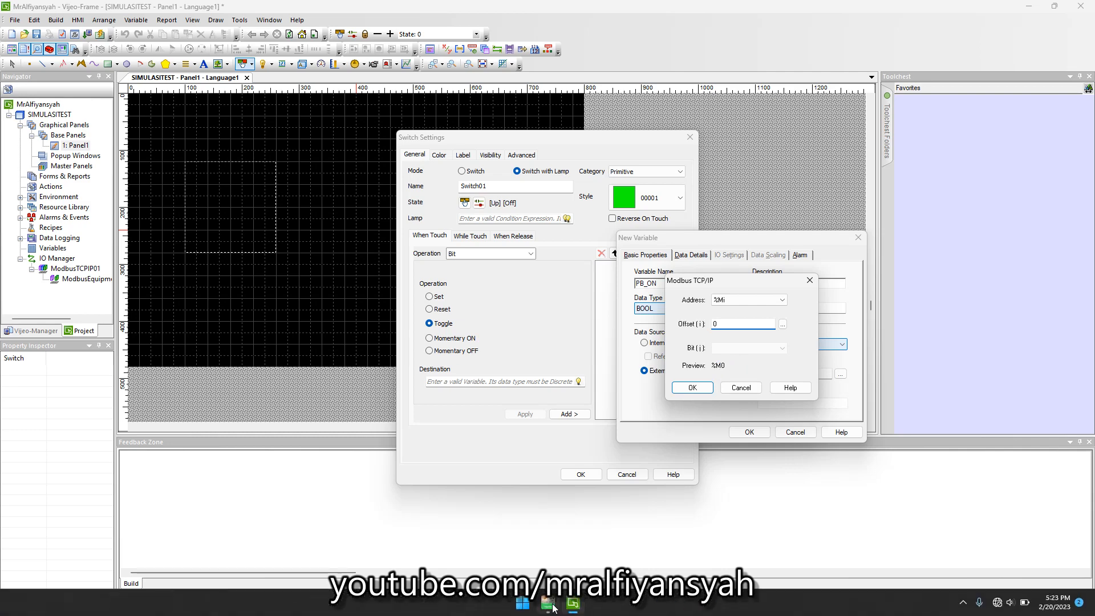
{"action": "left_click", "coordinate": [548, 609]}
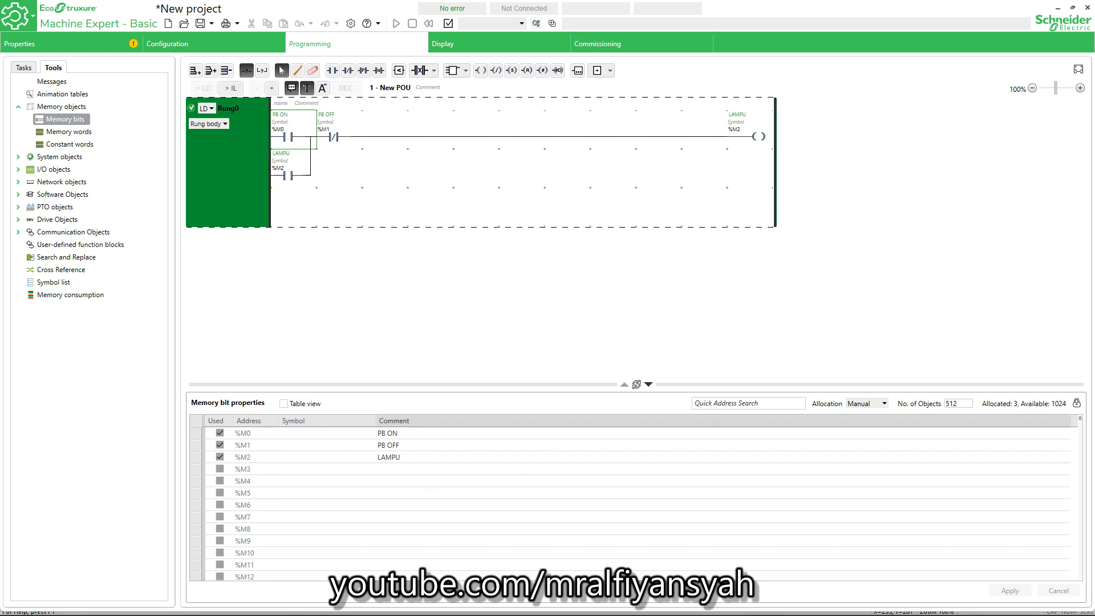
{"action": "left_click", "coordinate": [573, 603]}
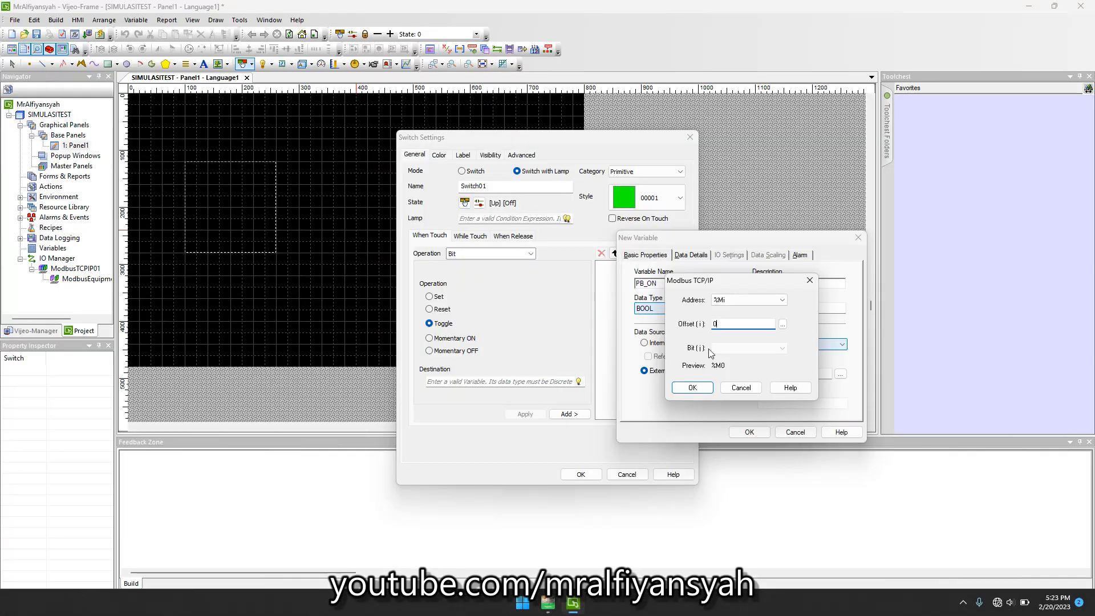
{"action": "left_click", "coordinate": [693, 387]}
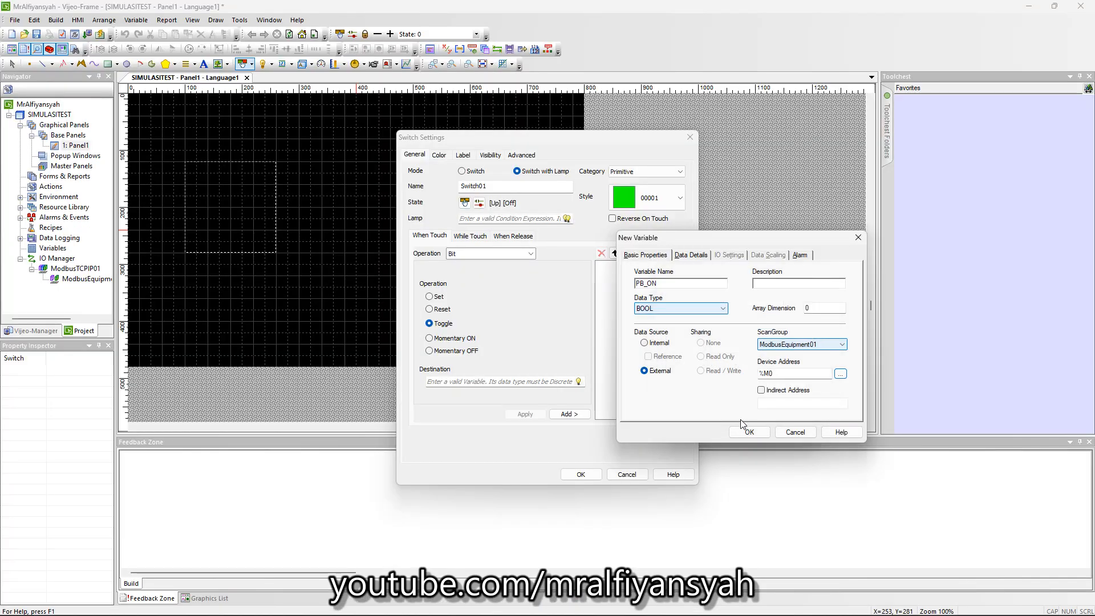
{"action": "left_click", "coordinate": [746, 432]}
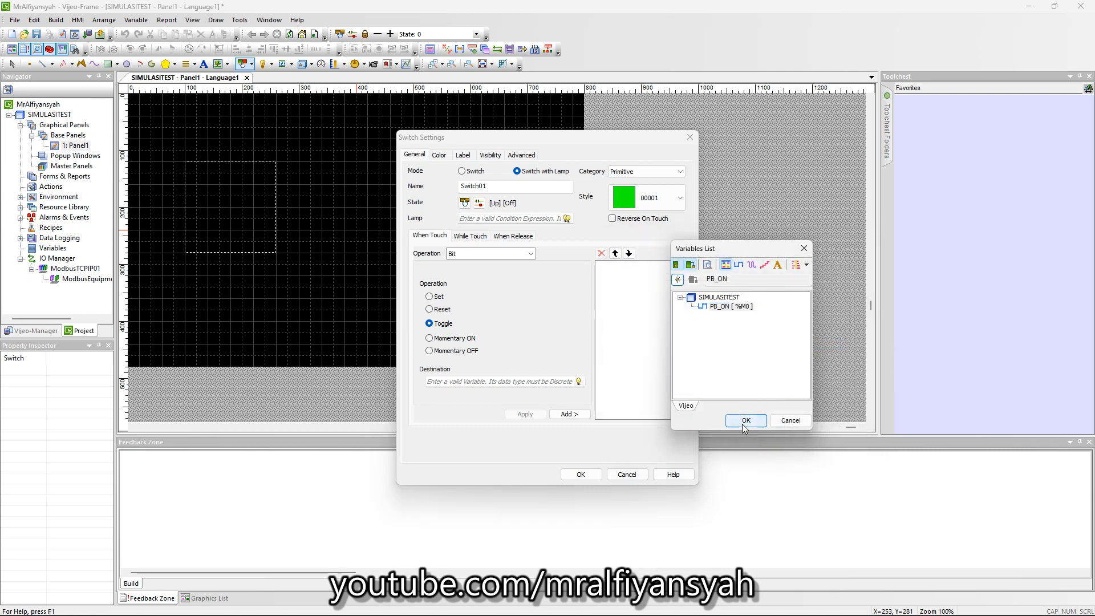
{"action": "left_click", "coordinate": [745, 420]}
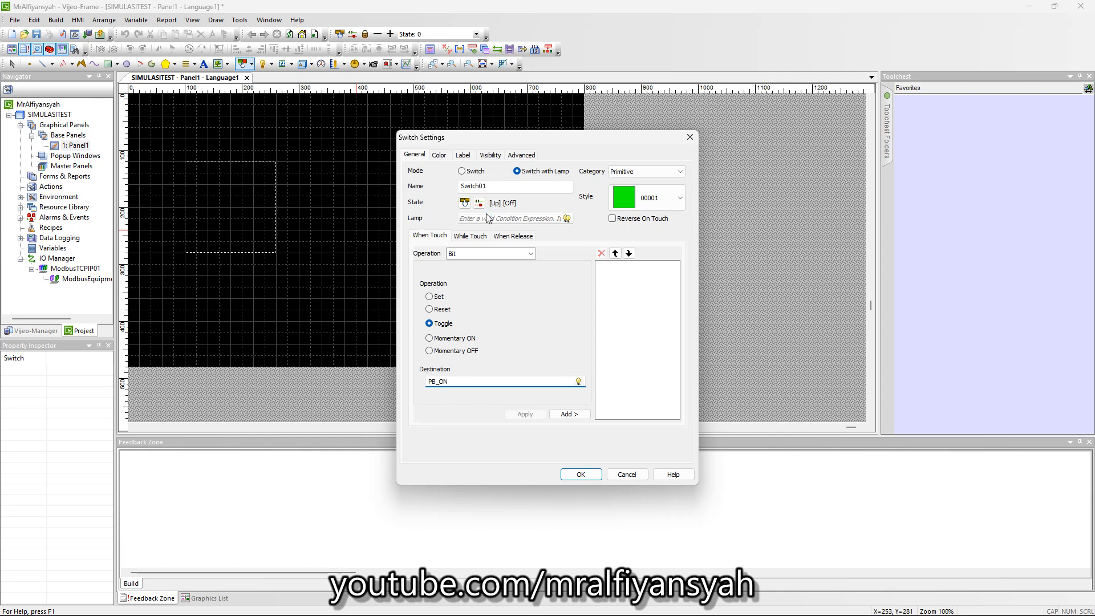
- Set PB_ON as the switch's lamp expression
{"action": "left_click", "coordinate": [566, 219]}
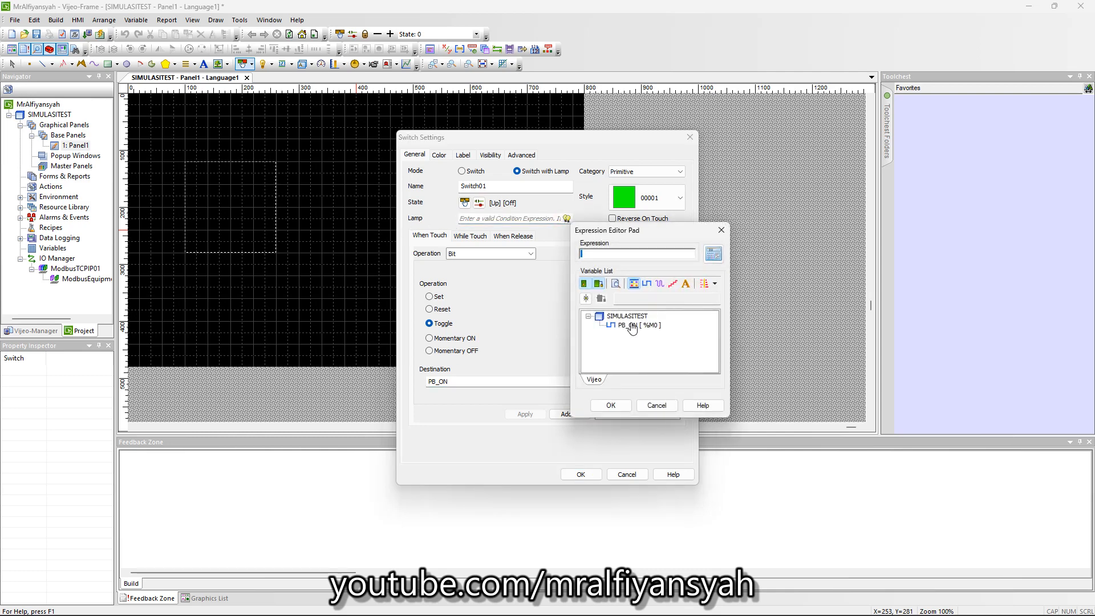
{"action": "double_click", "coordinate": [639, 325]}
{"action": "left_click", "coordinate": [621, 406]}
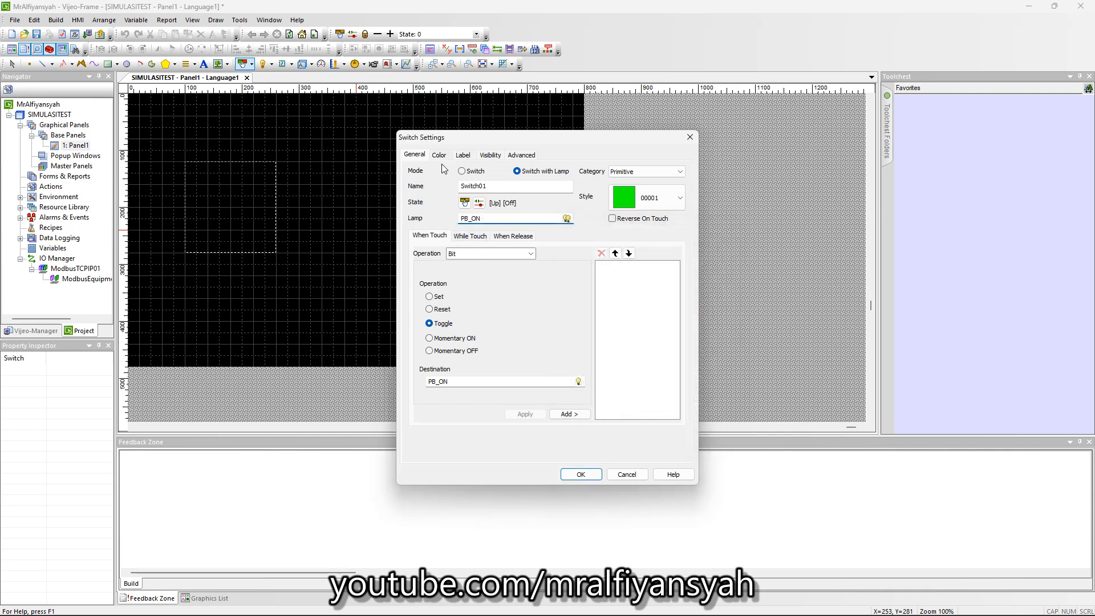
{"action": "left_click", "coordinate": [627, 172]}
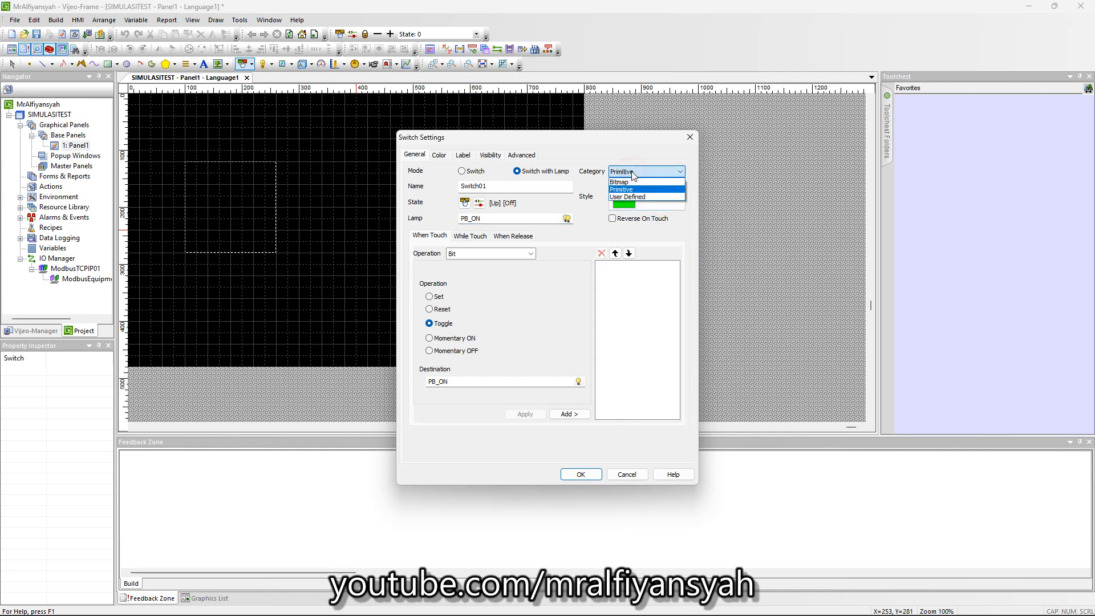
{"action": "left_click", "coordinate": [631, 190]}
{"action": "left_click", "coordinate": [668, 204]}
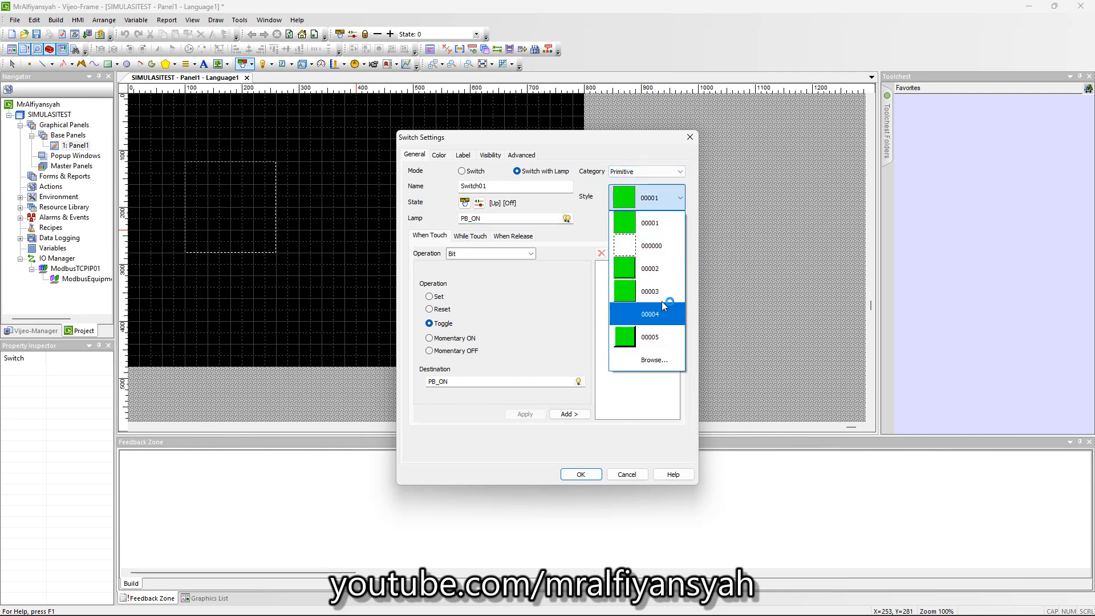
{"action": "left_click", "coordinate": [650, 360]}
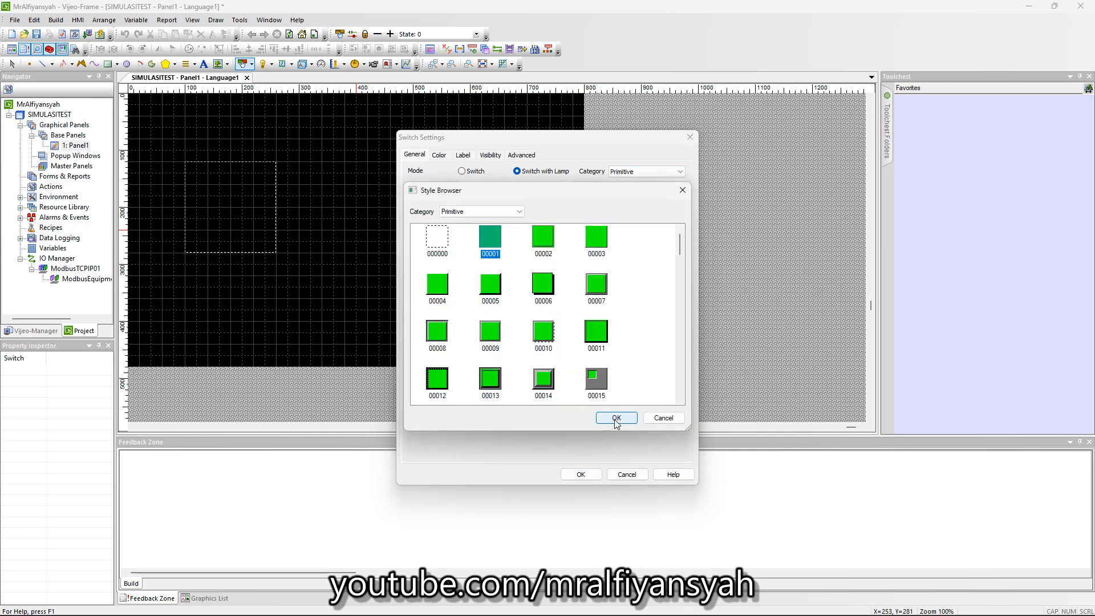
{"action": "left_click", "coordinate": [661, 419]}
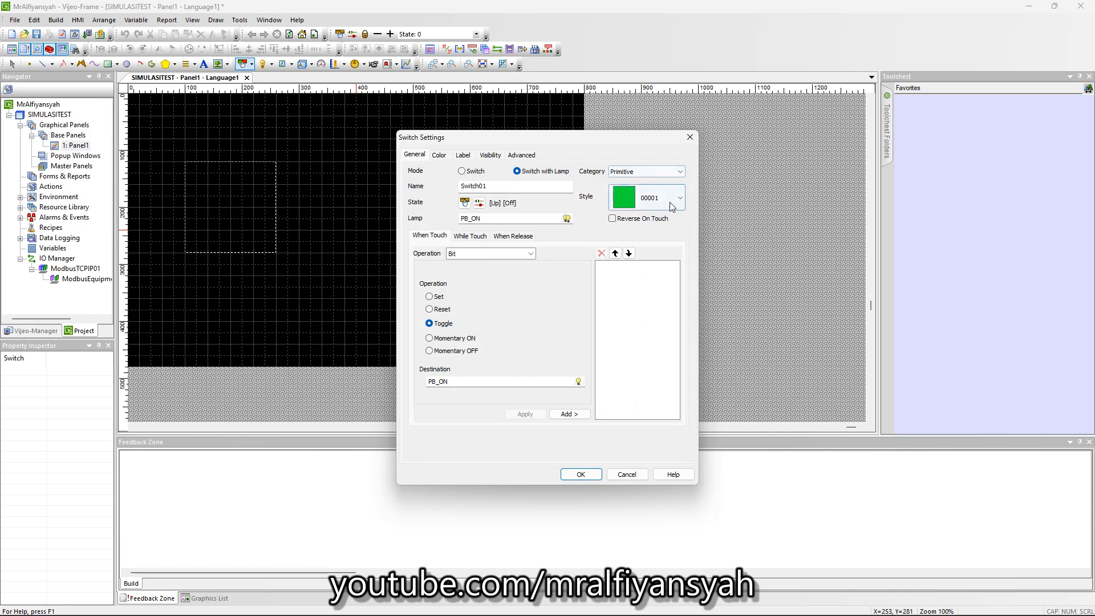
- Set the switch's fore color to light gray (192, 192, 192) for the off state and green for the on state
{"action": "left_click", "coordinate": [439, 155]}
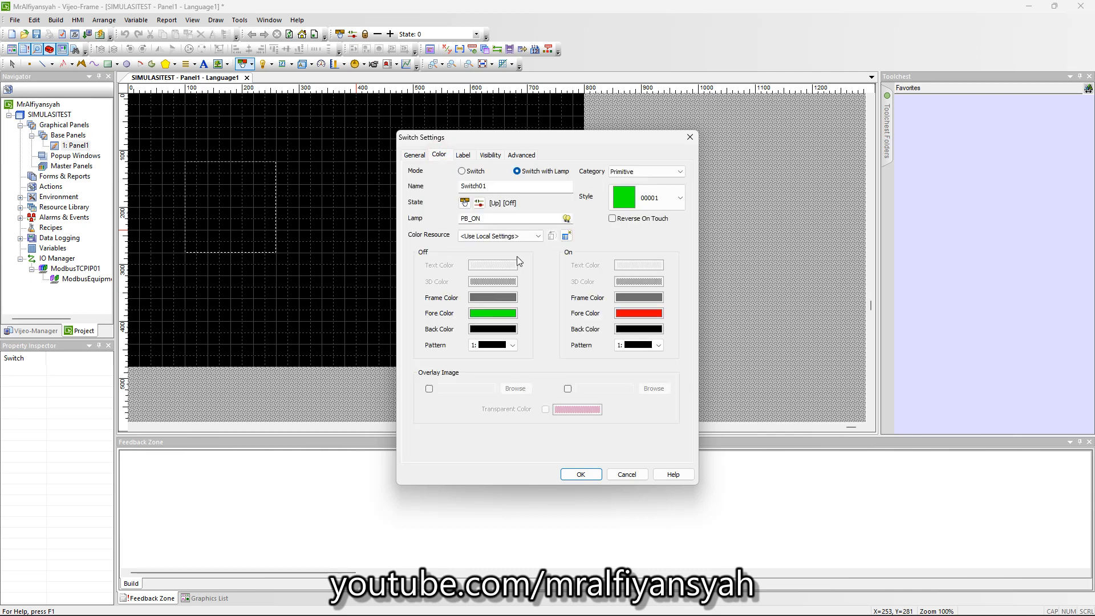
{"action": "left_click", "coordinate": [481, 319]}
{"action": "left_click", "coordinate": [485, 310]}
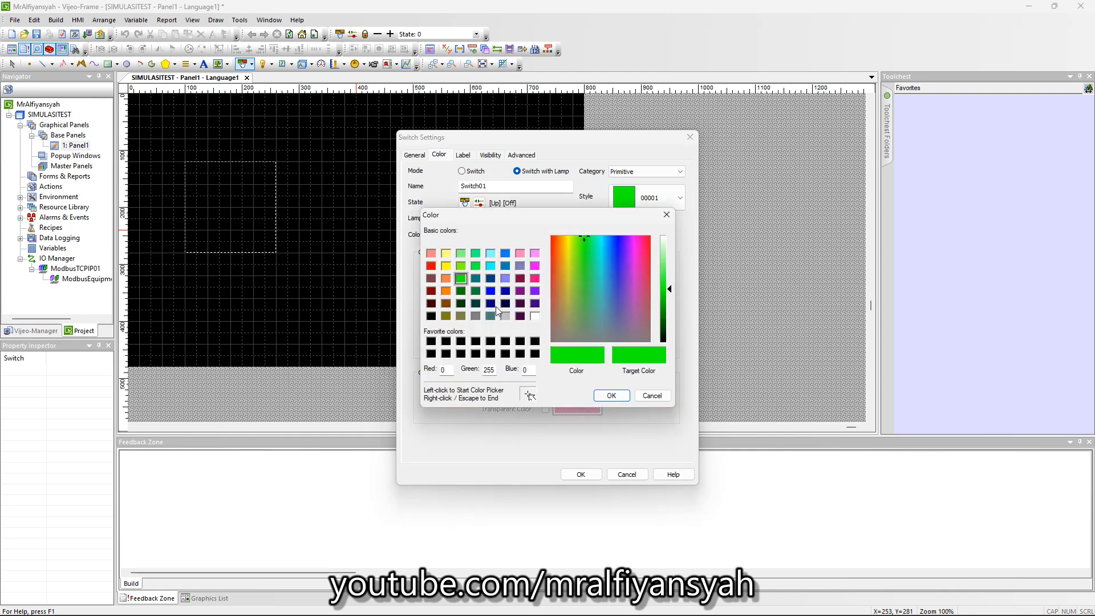
{"action": "left_click", "coordinate": [431, 316]}
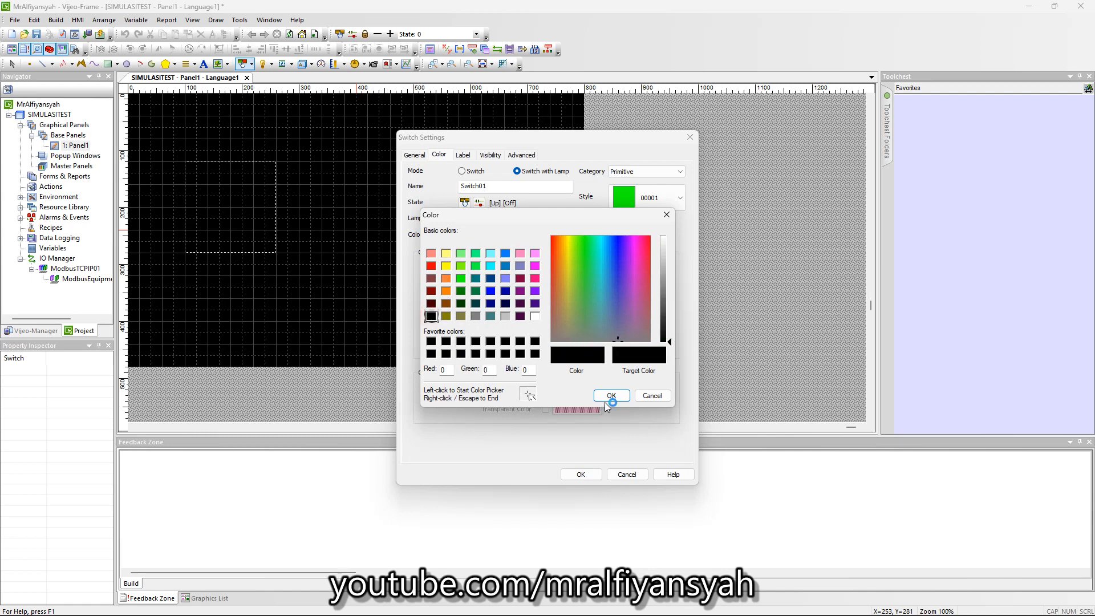
{"action": "left_click", "coordinate": [506, 317]}
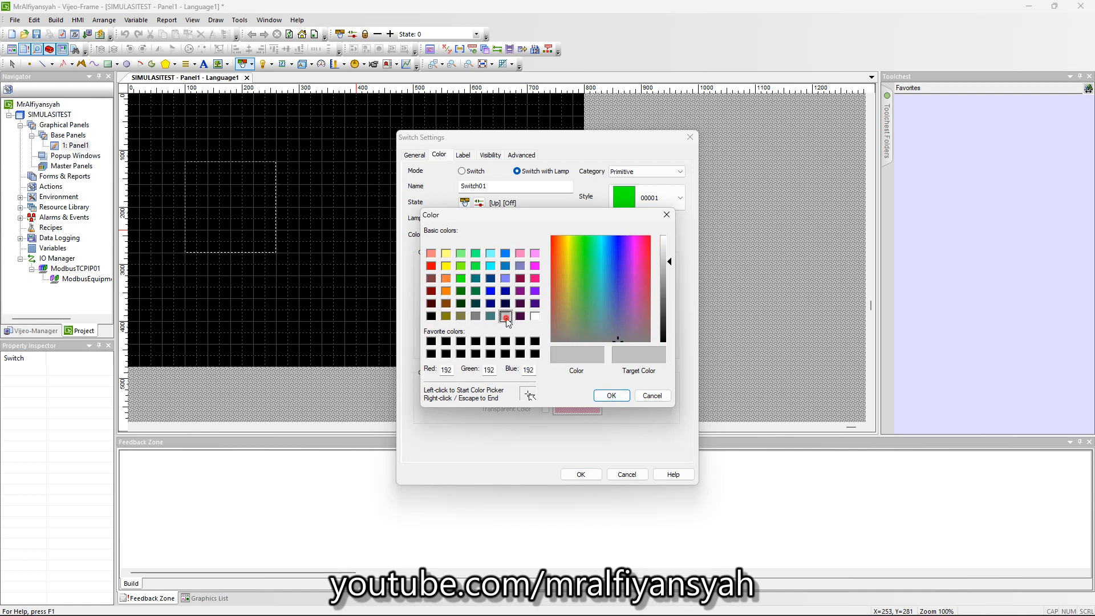
{"action": "left_click", "coordinate": [602, 396]}
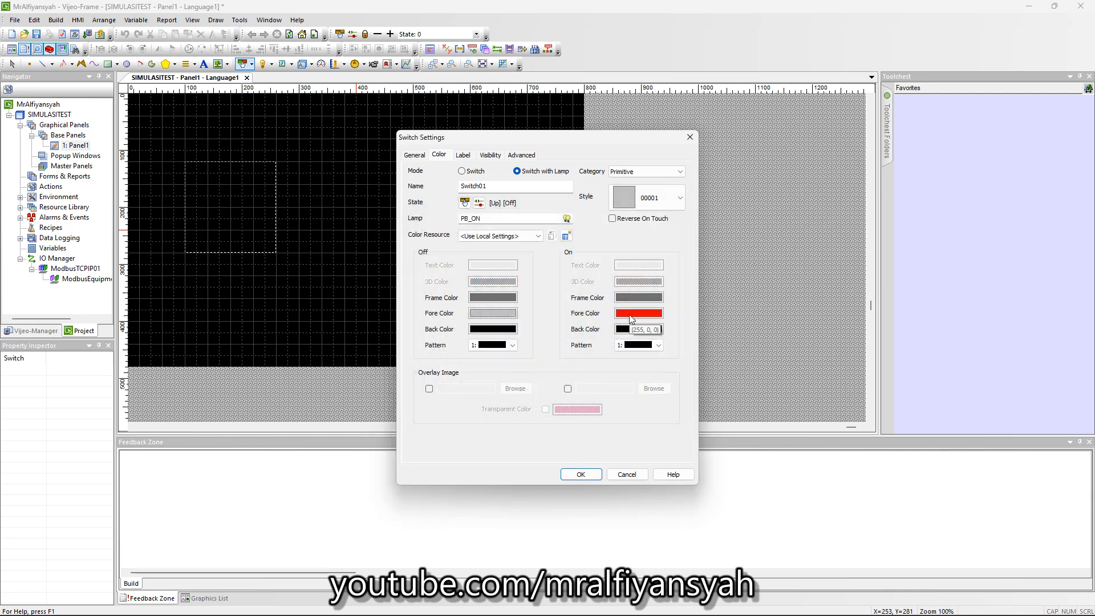
{"action": "left_click", "coordinate": [631, 315]}
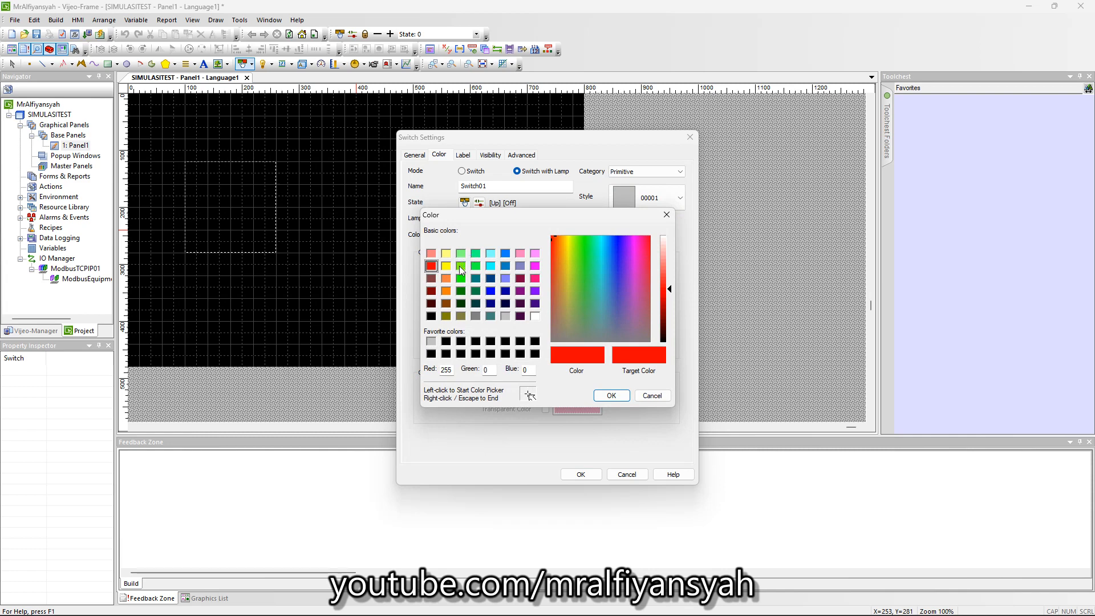
{"action": "left_click", "coordinate": [461, 279]}
{"action": "left_click", "coordinate": [605, 394]}
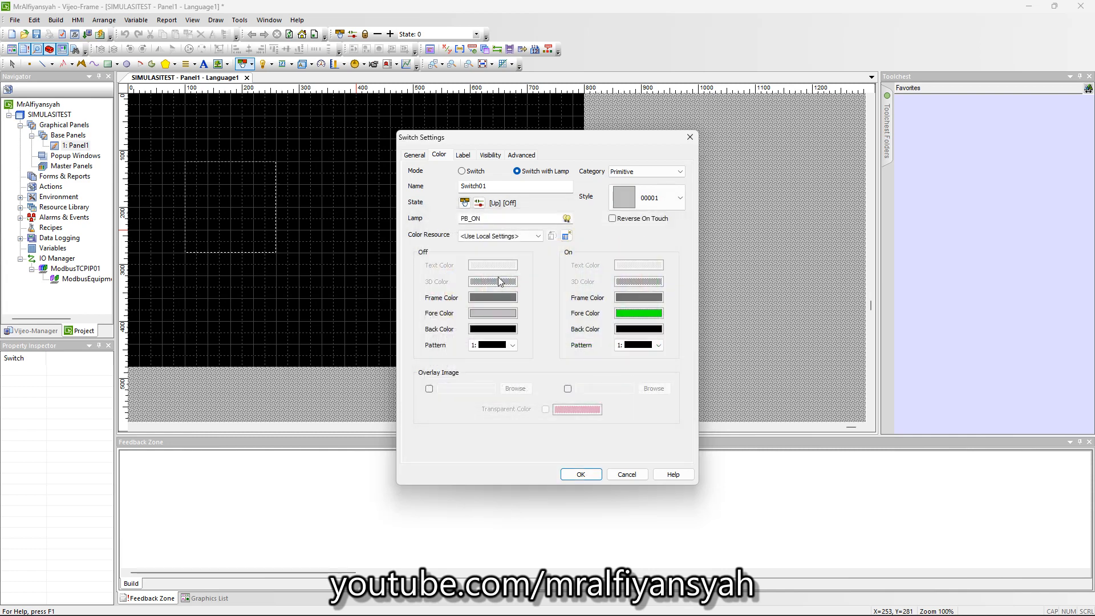
- Add a static label reading "PB ON" to the switch and accept its settings
{"action": "left_click", "coordinate": [464, 155]}
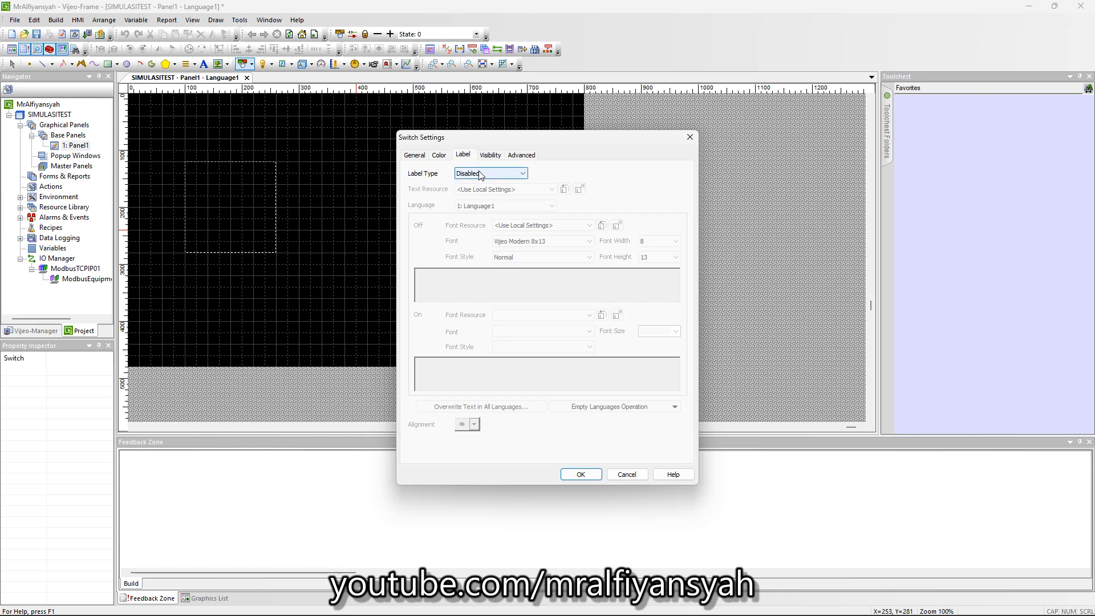
{"action": "left_click", "coordinate": [481, 174]}
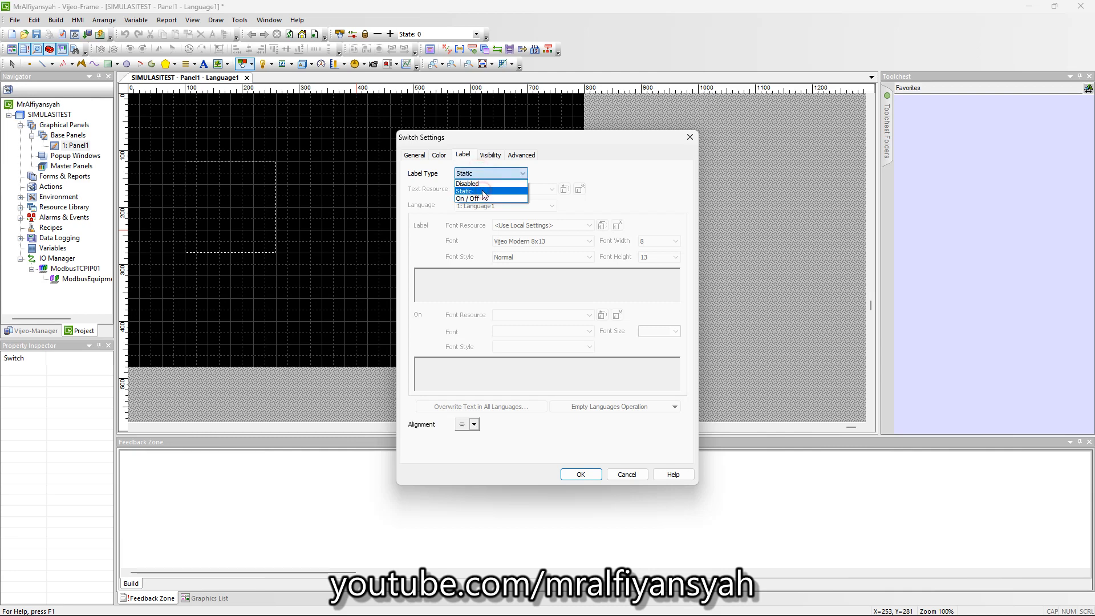
{"action": "left_click", "coordinate": [482, 191]}
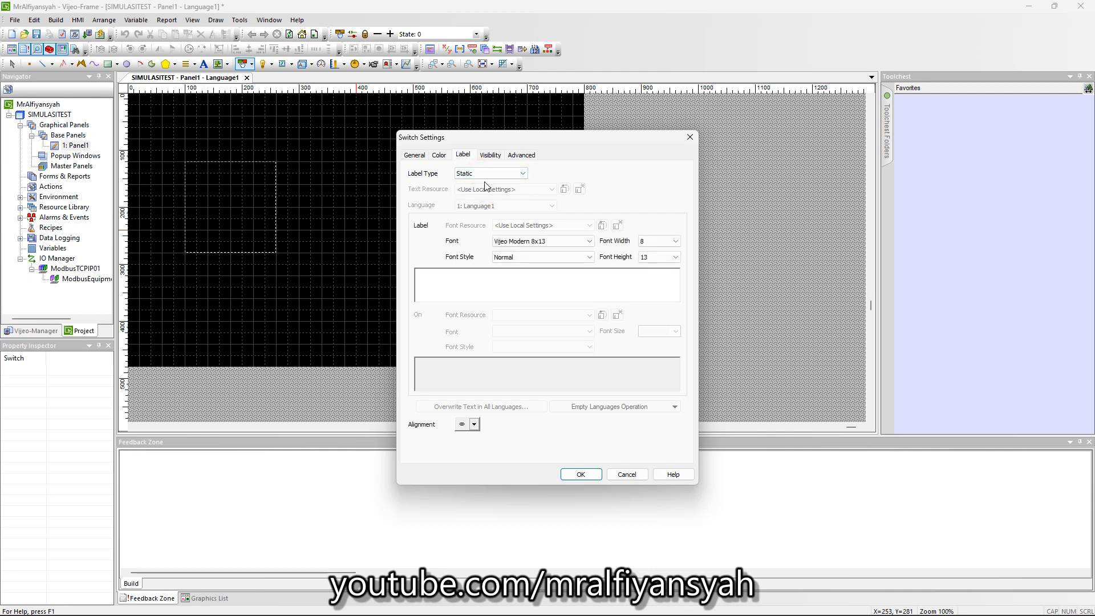
{"action": "left_click", "coordinate": [433, 274]}
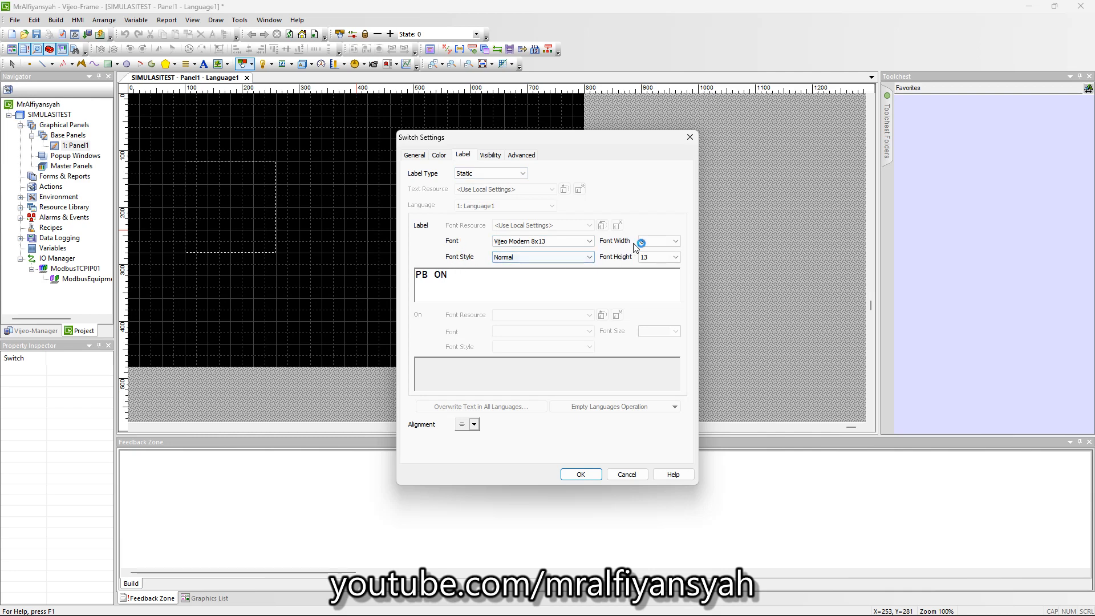
{"action": "left_click", "coordinate": [654, 258]}
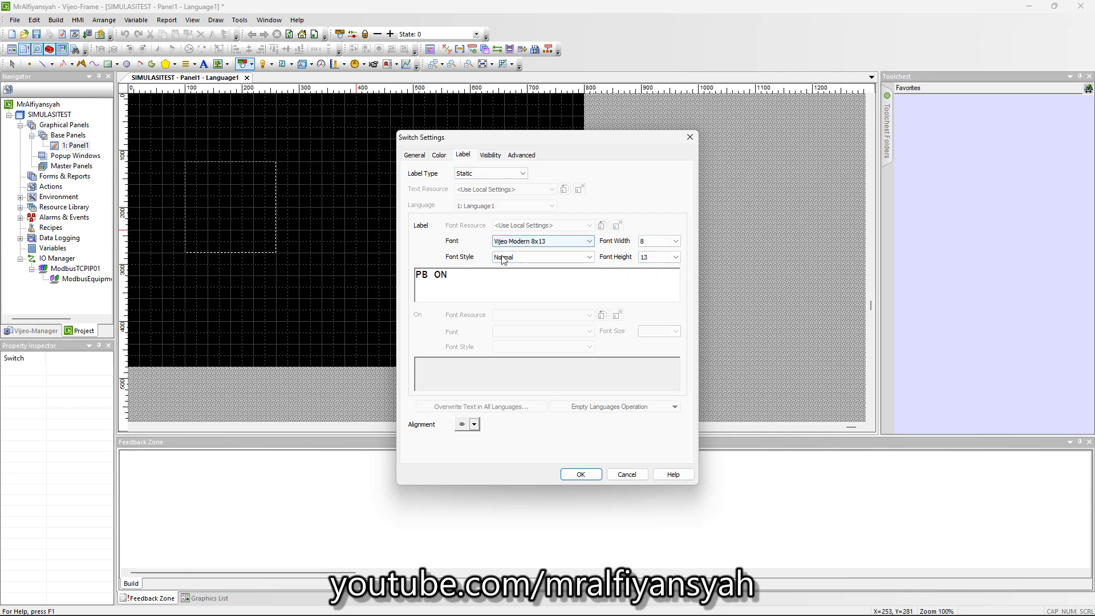
{"action": "left_click", "coordinate": [576, 475]}
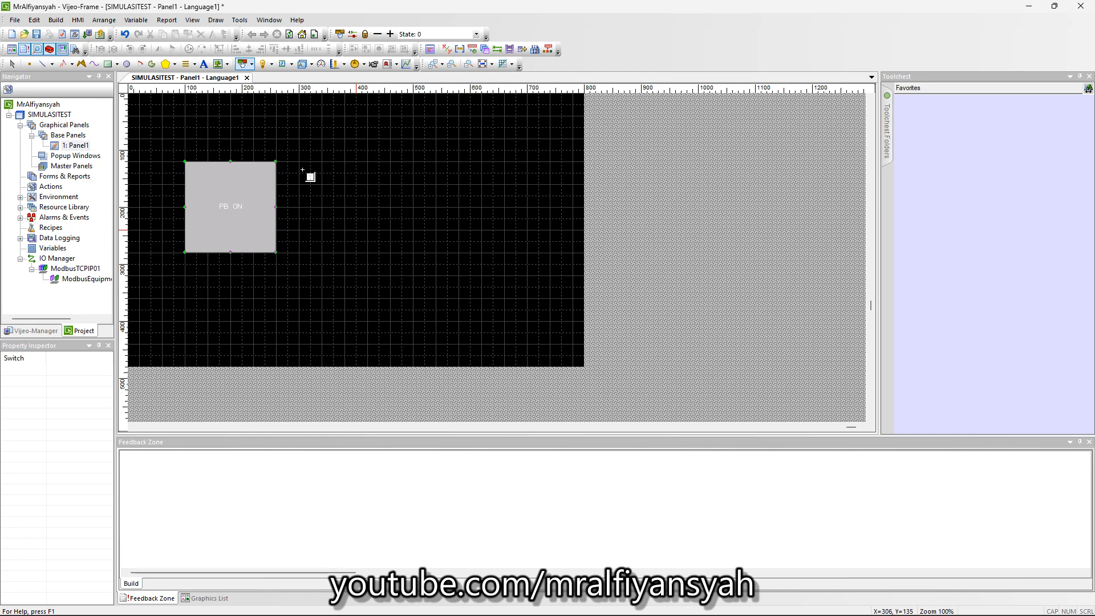
- Draw a second switch about 160 pixels square beside PB ON, set as a switch with lamp that toggles a bit on touch
{"action": "left_click_drag", "start_coordinate": [300, 162], "coordinate": [388, 255]}
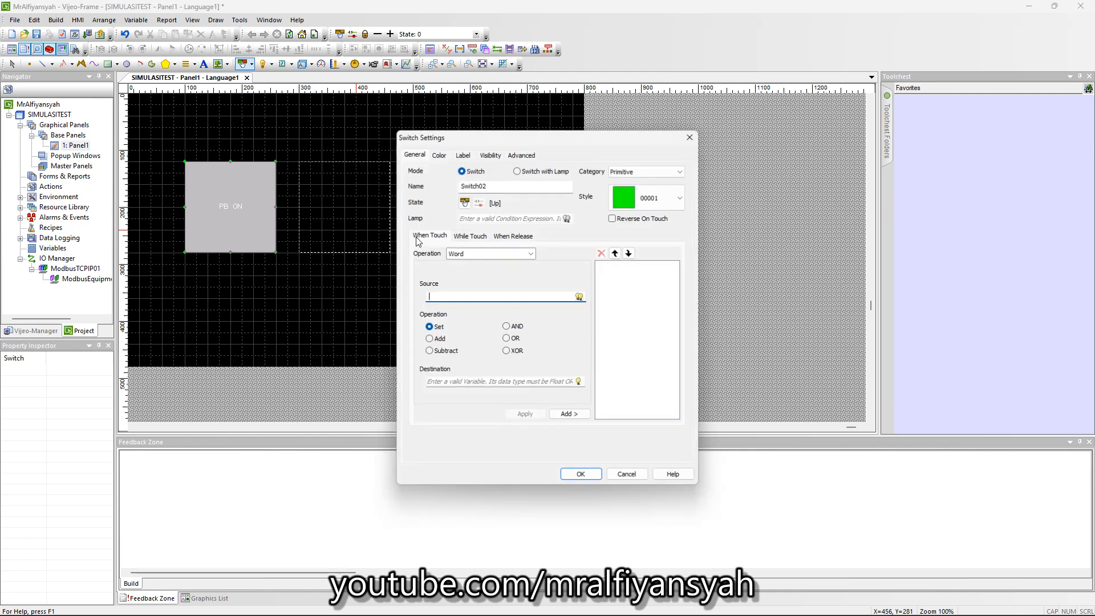
{"action": "left_click", "coordinate": [524, 172]}
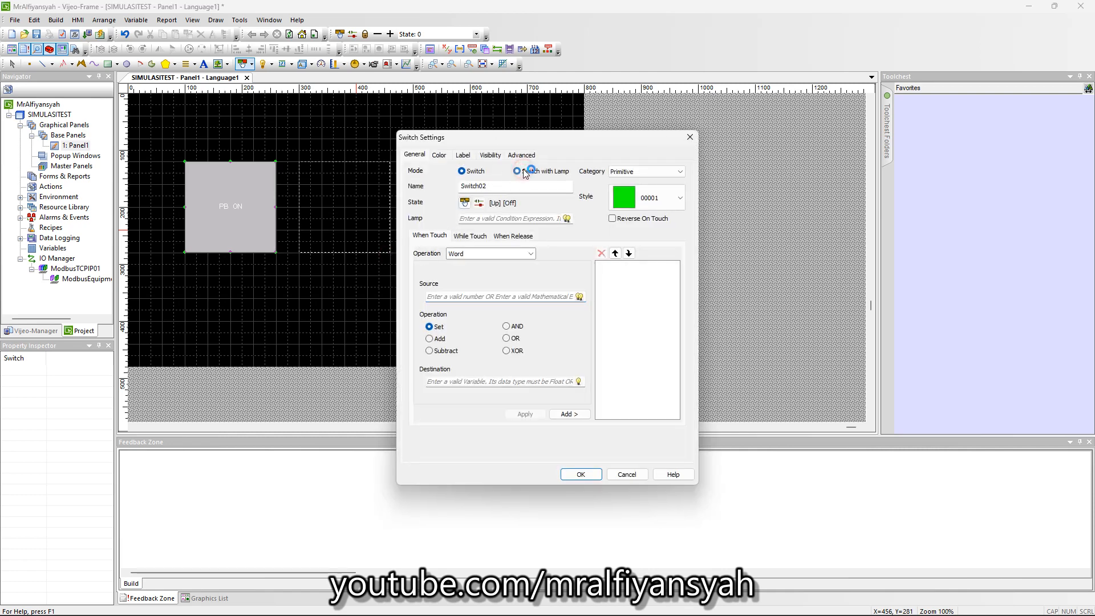
{"action": "left_click", "coordinate": [520, 256]}
{"action": "left_click", "coordinate": [513, 263]}
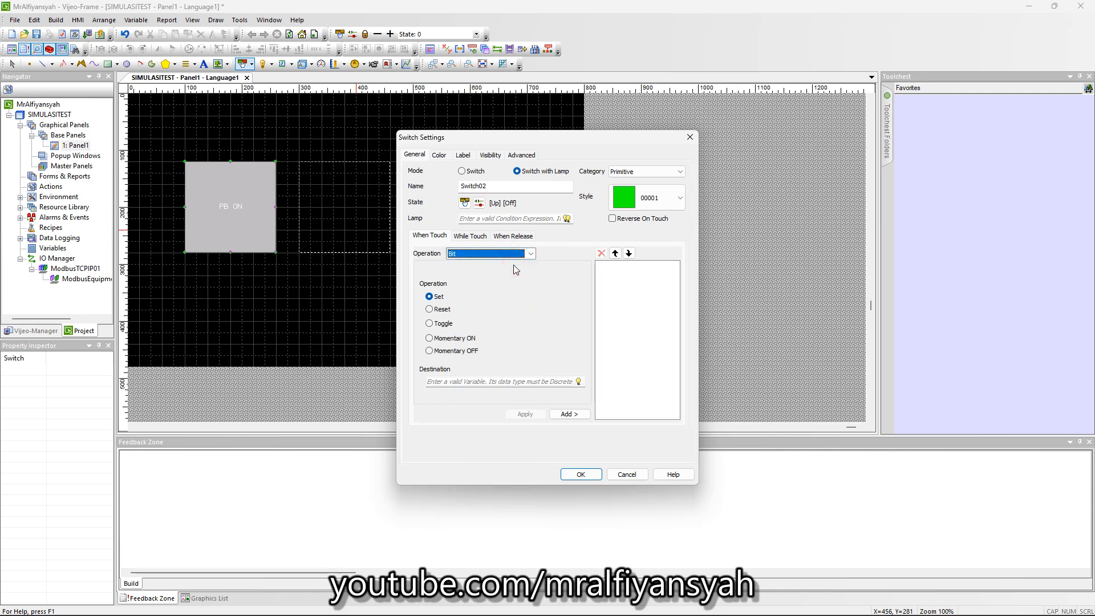
{"action": "left_click", "coordinate": [440, 323]}
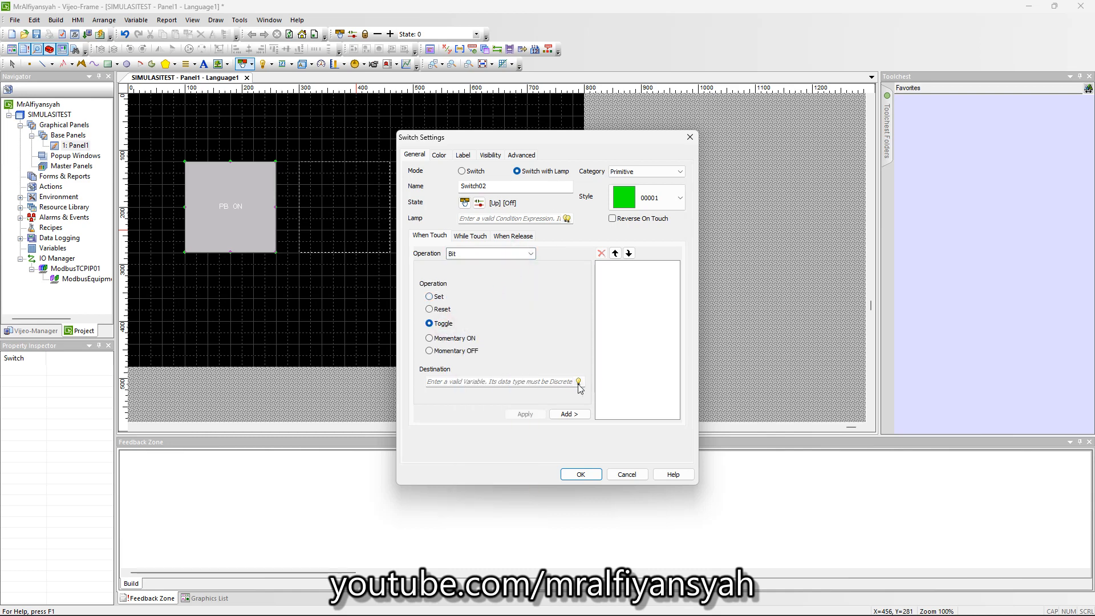
- Start a new external BOOL variable named PB_OFF for the switch's destination
{"action": "left_click", "coordinate": [578, 382]}
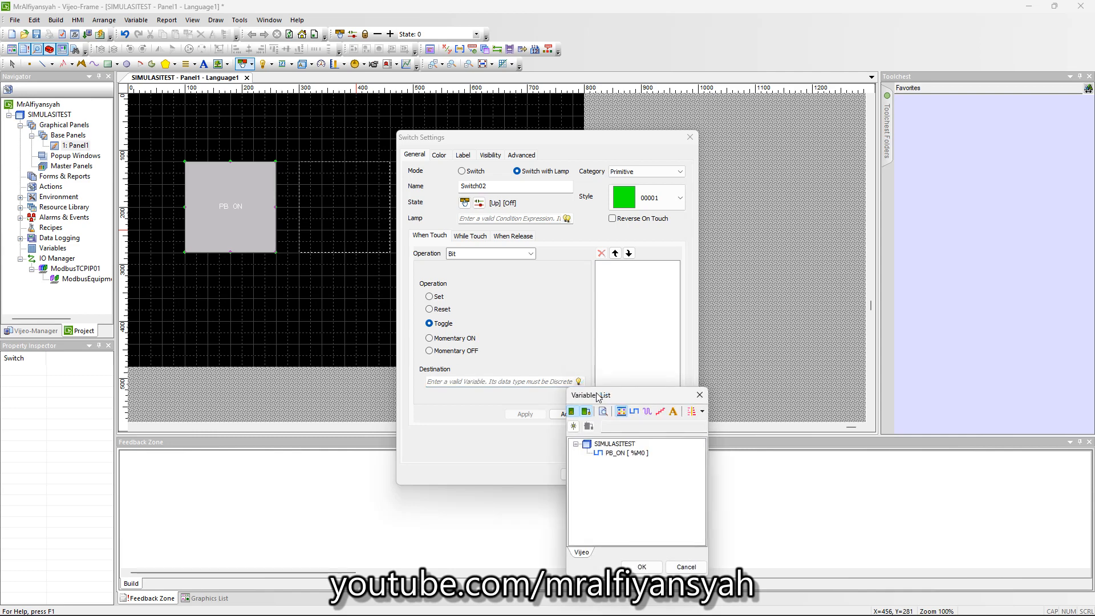
{"action": "left_click_drag", "start_coordinate": [599, 394], "coordinate": [660, 209]}
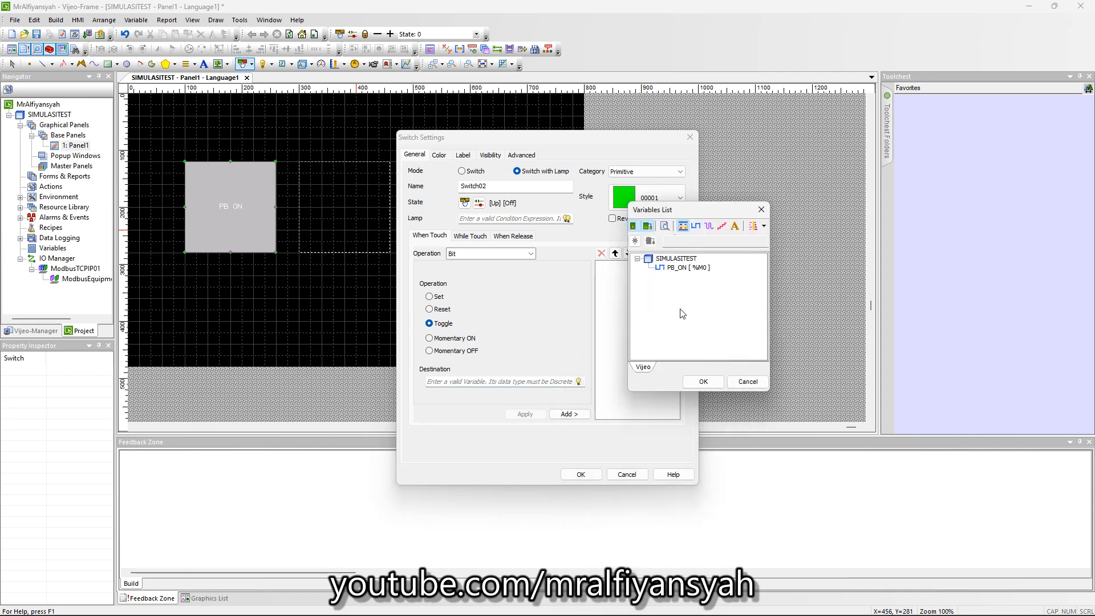
{"action": "left_click", "coordinate": [635, 241]}
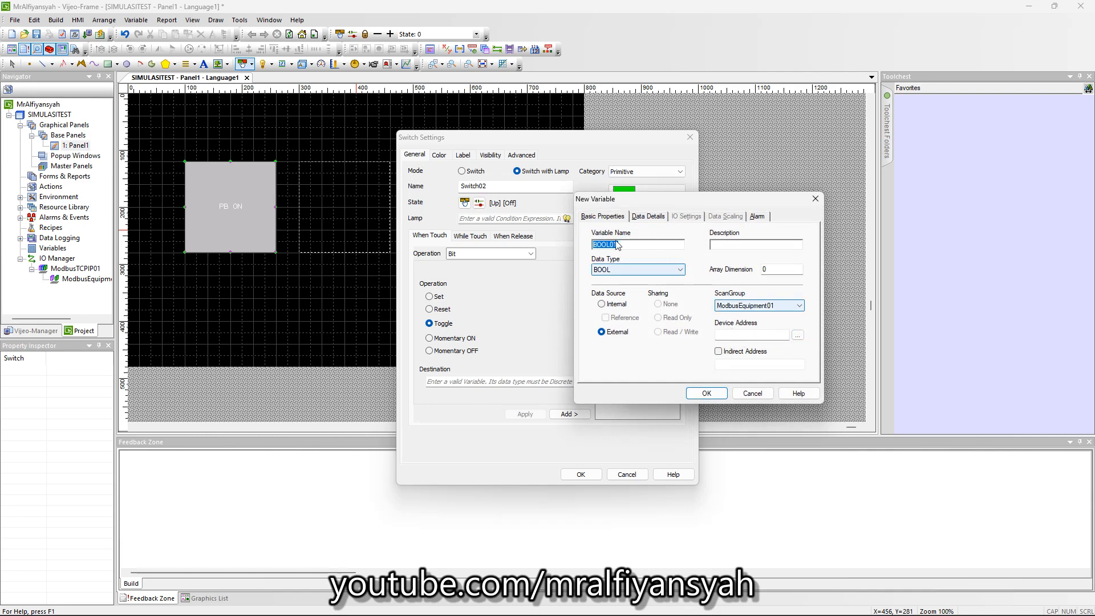
{"action": "type", "text": "PB_OFF"}
- Give PB_OFF the Modbus device address %M1, checking it against the ladder program, and assign the variable as the switch's destination
{"action": "left_click", "coordinate": [798, 336]}
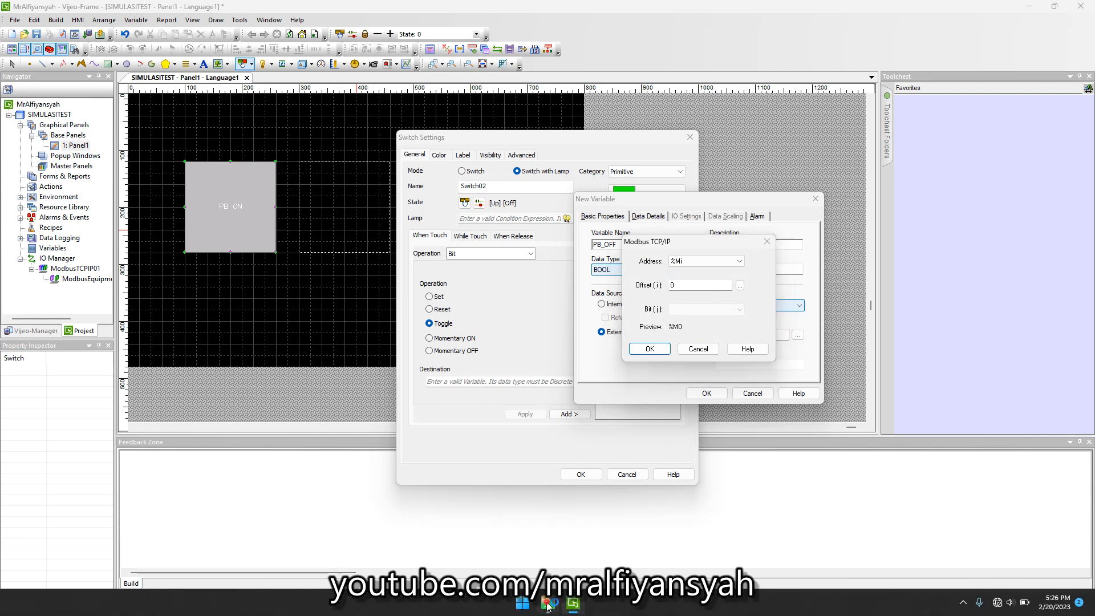
{"action": "left_click", "coordinate": [550, 605]}
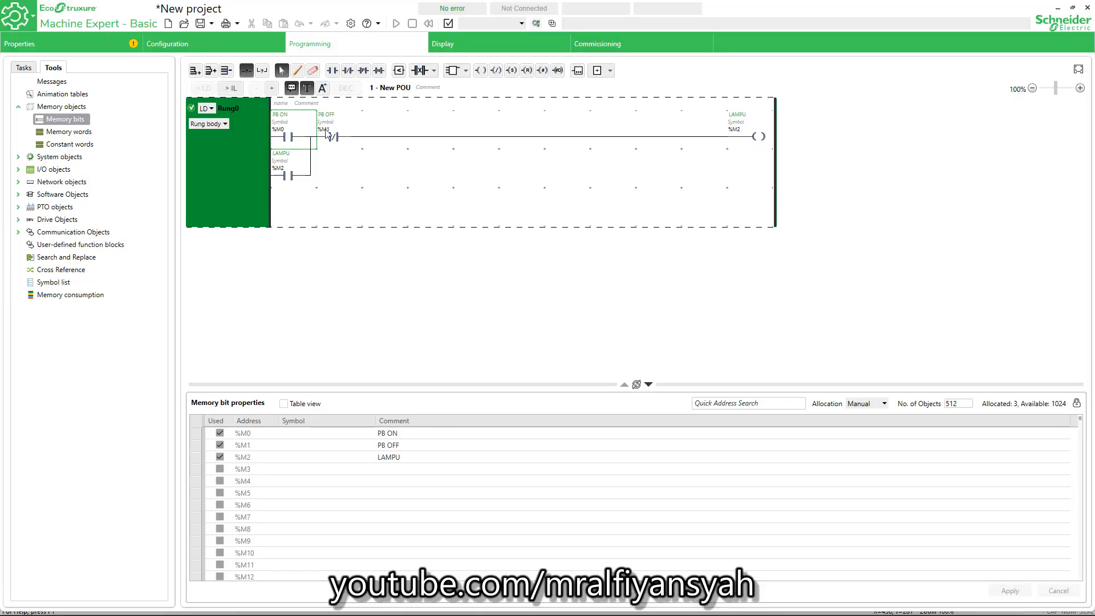
{"action": "left_click", "coordinate": [573, 606]}
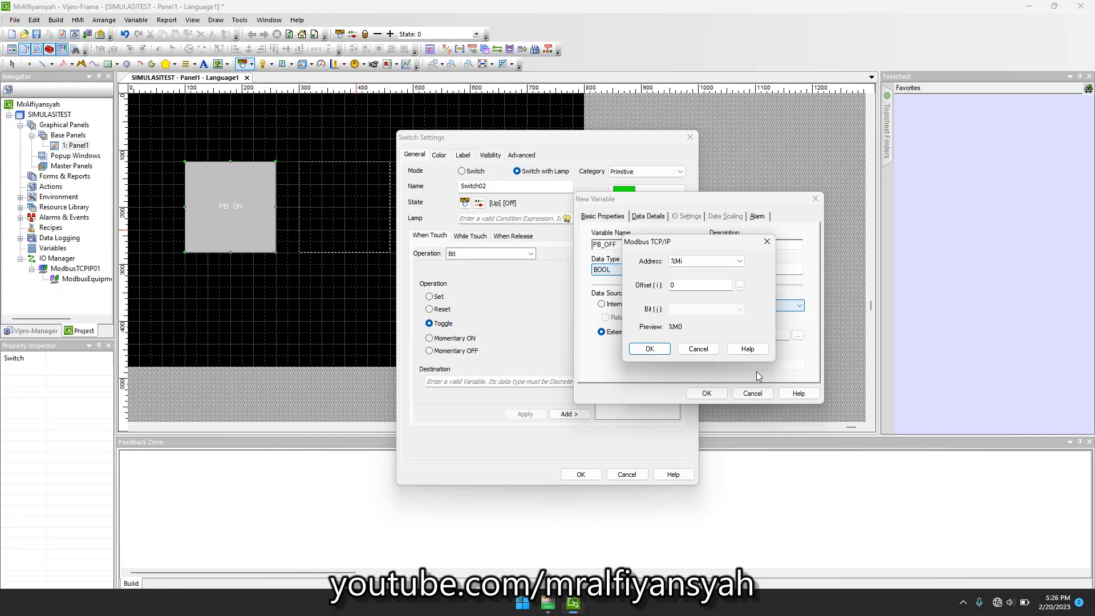
{"action": "left_click", "coordinate": [702, 284]}
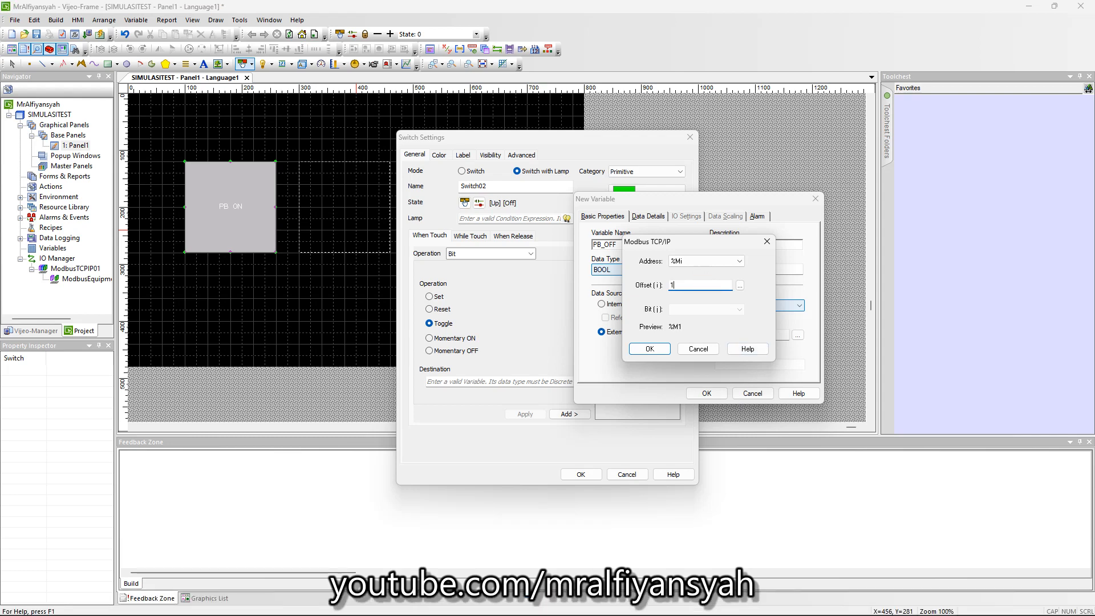
{"action": "type", "text": "1"}
{"action": "left_click", "coordinate": [649, 348]}
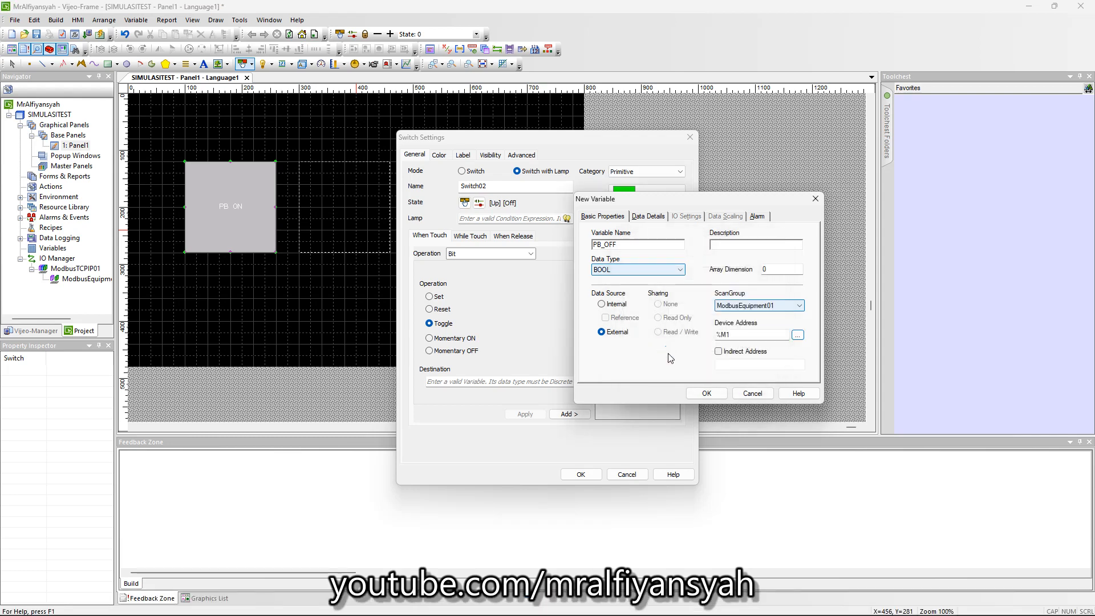
{"action": "left_click", "coordinate": [707, 391]}
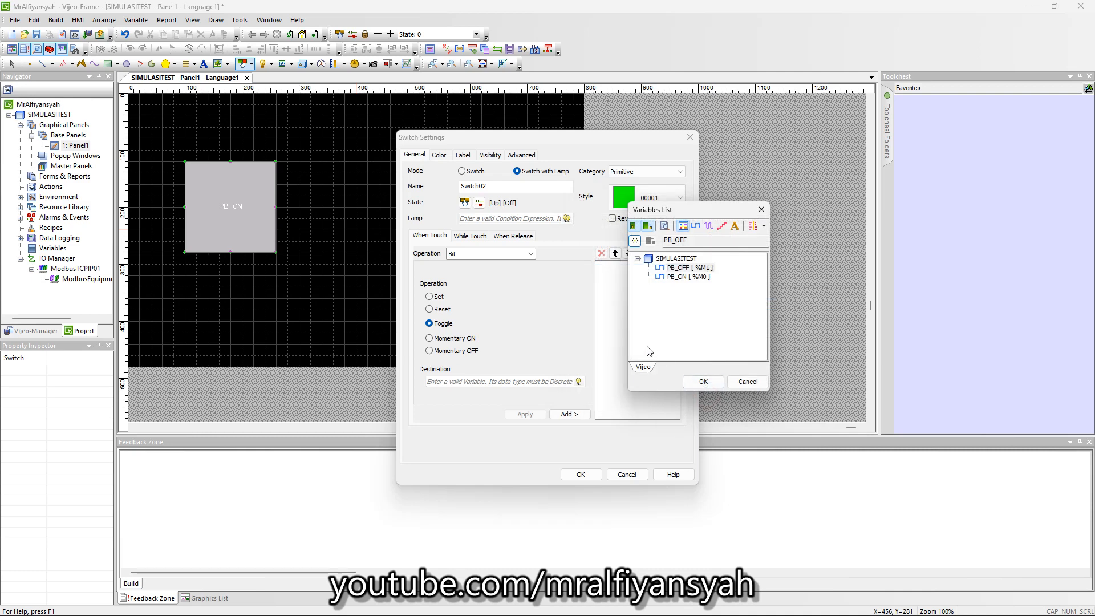
{"action": "left_click", "coordinate": [704, 391]}
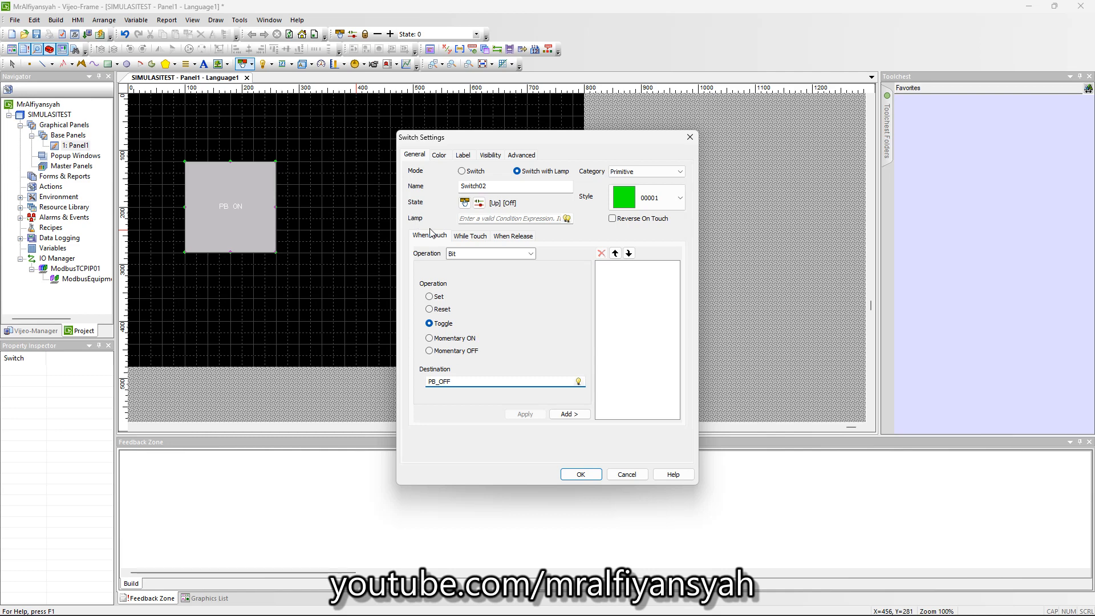
- Set PB_OFF as the second switch's lamp expression
{"action": "left_click", "coordinate": [566, 218]}
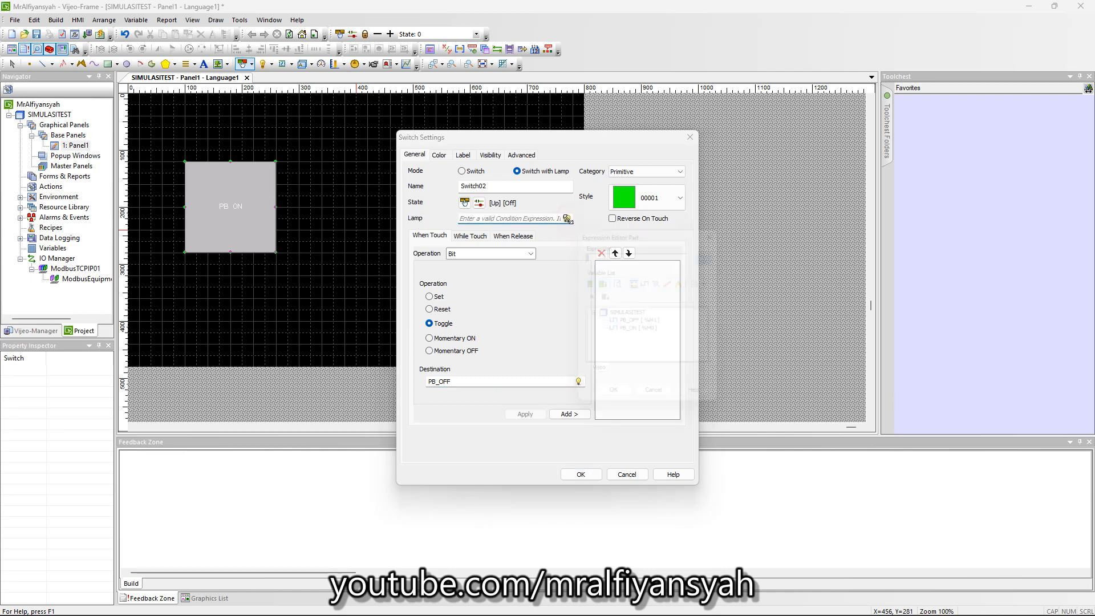
{"action": "double_click", "coordinate": [634, 323]}
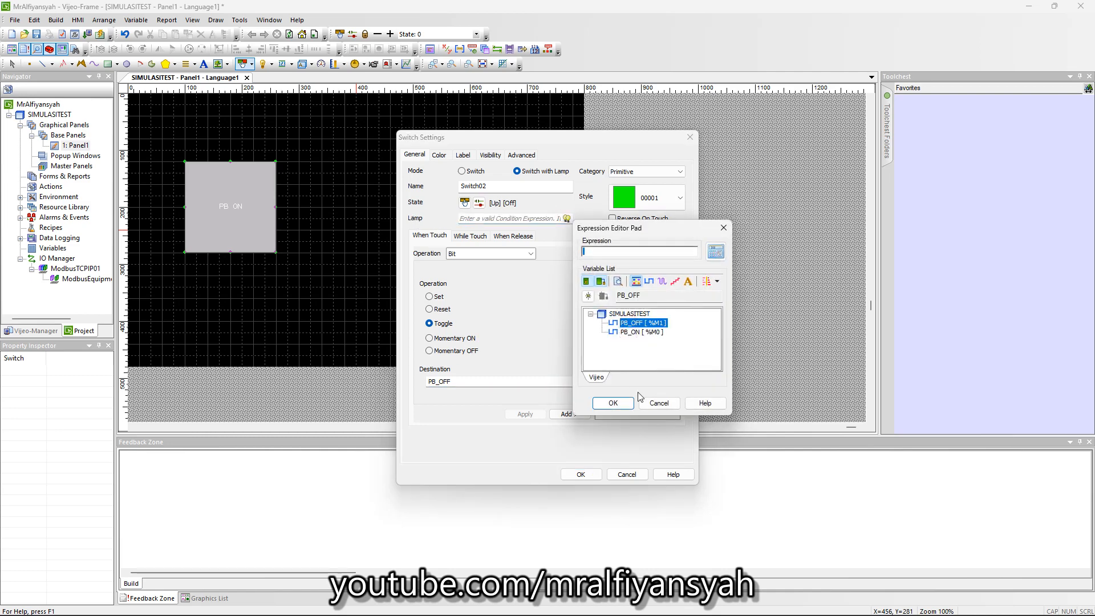
{"action": "left_click", "coordinate": [613, 402]}
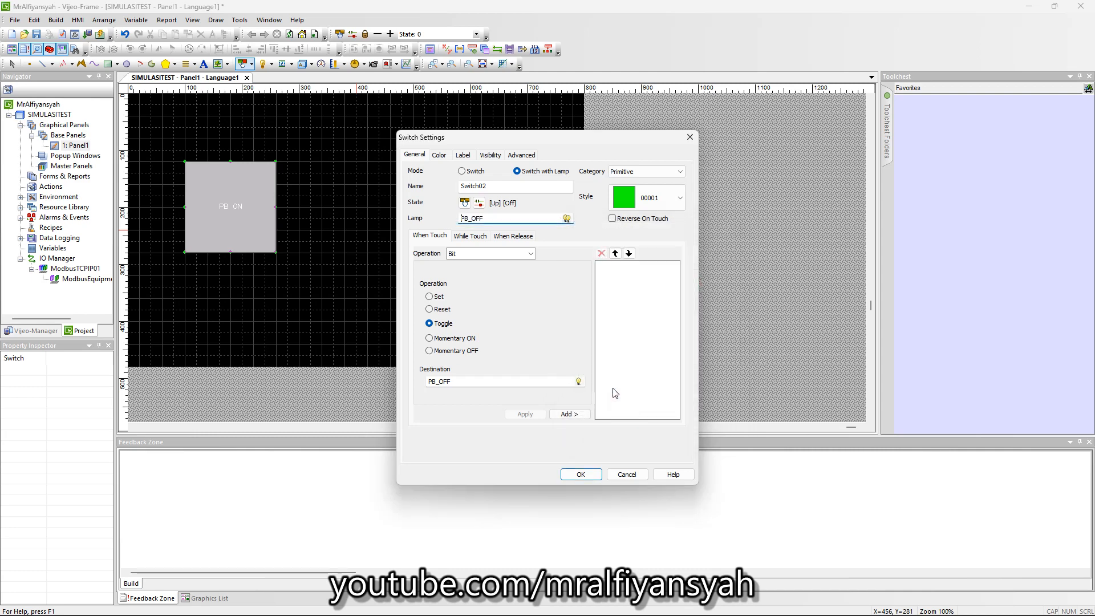
- Set the second switch's off-state fore color to light gray (192, 192, 192)
{"action": "left_click", "coordinate": [439, 155]}
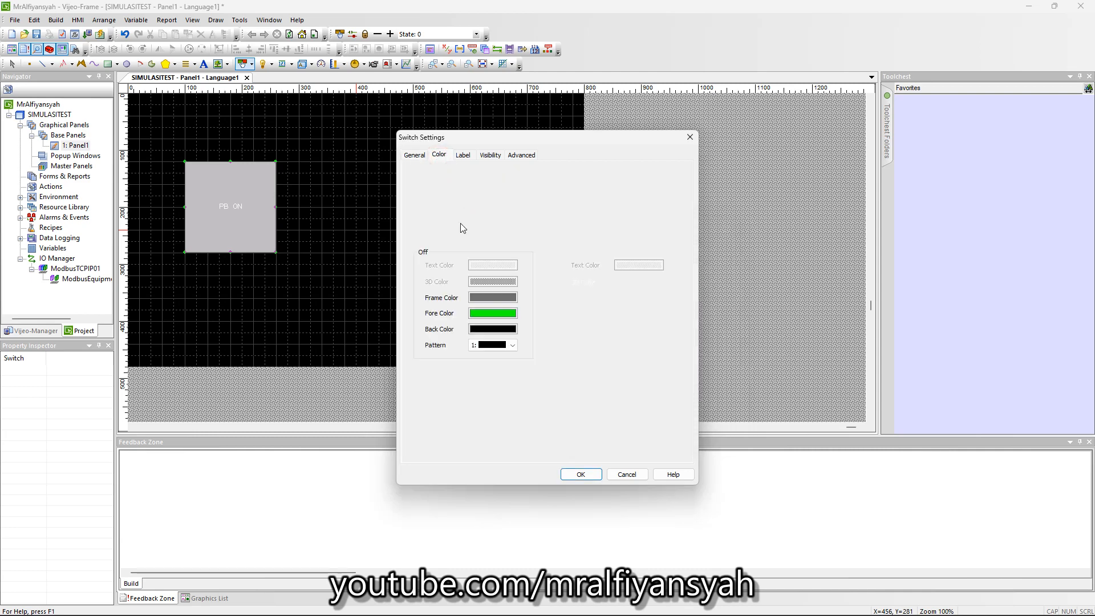
{"action": "left_click", "coordinate": [488, 314]}
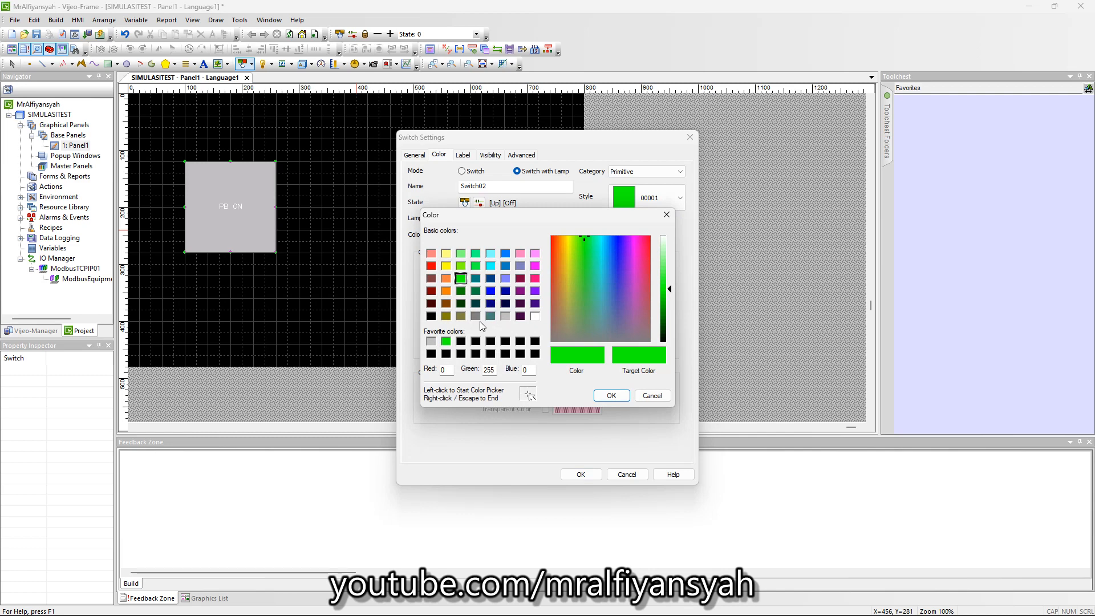
{"action": "left_click", "coordinate": [507, 315]}
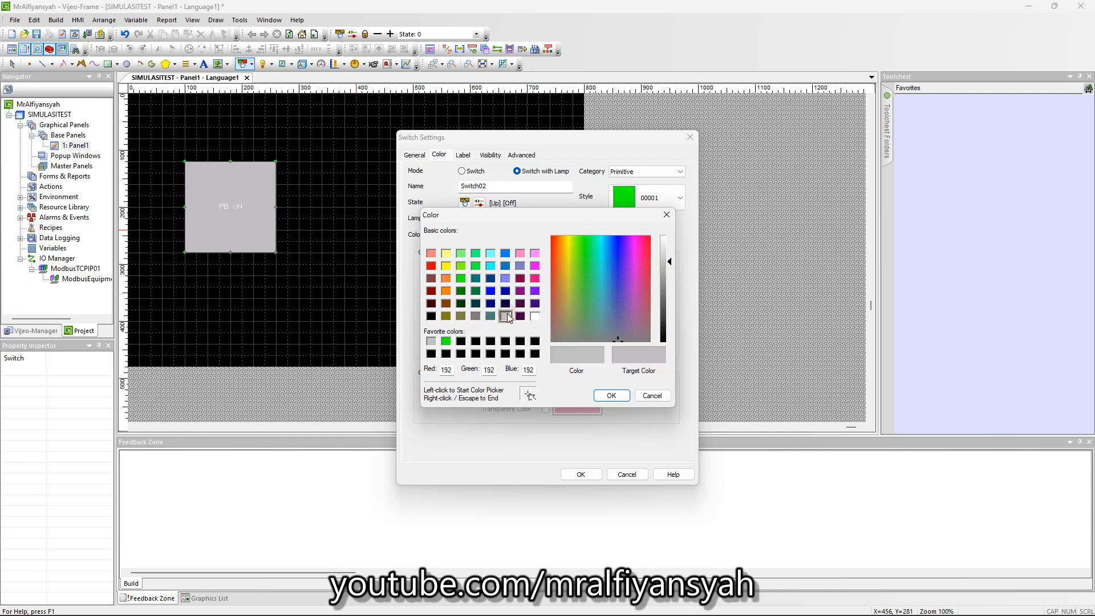
{"action": "left_click", "coordinate": [610, 395]}
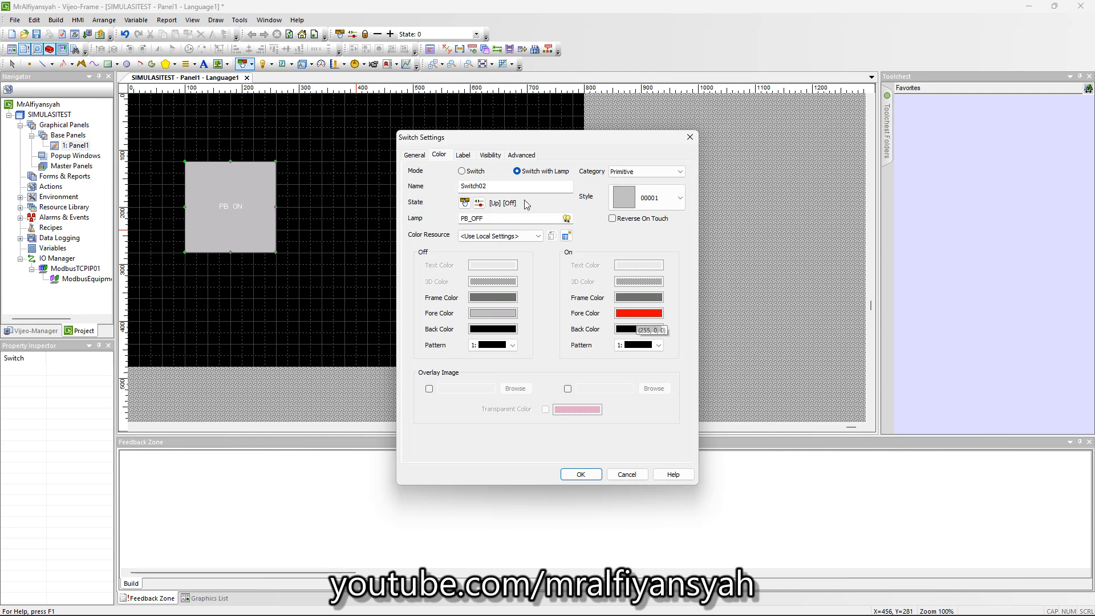
- Add a static label reading "PB OFF" to the second switch and accept its settings
{"action": "left_click", "coordinate": [463, 155]}
{"action": "left_click", "coordinate": [491, 173]}
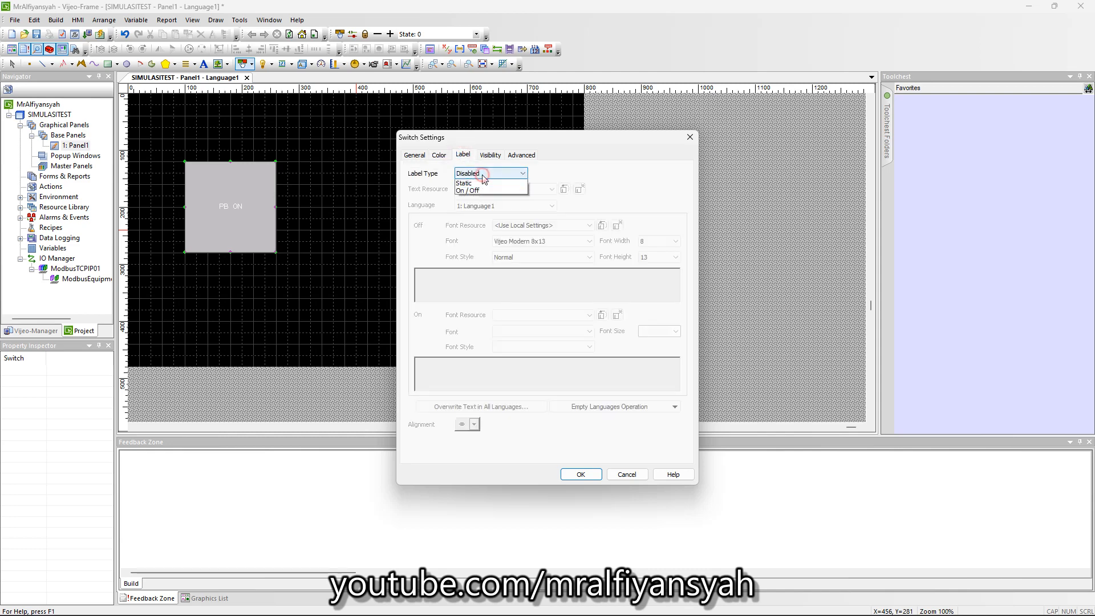
{"action": "left_click", "coordinate": [487, 192]}
{"action": "left_click", "coordinate": [503, 279]}
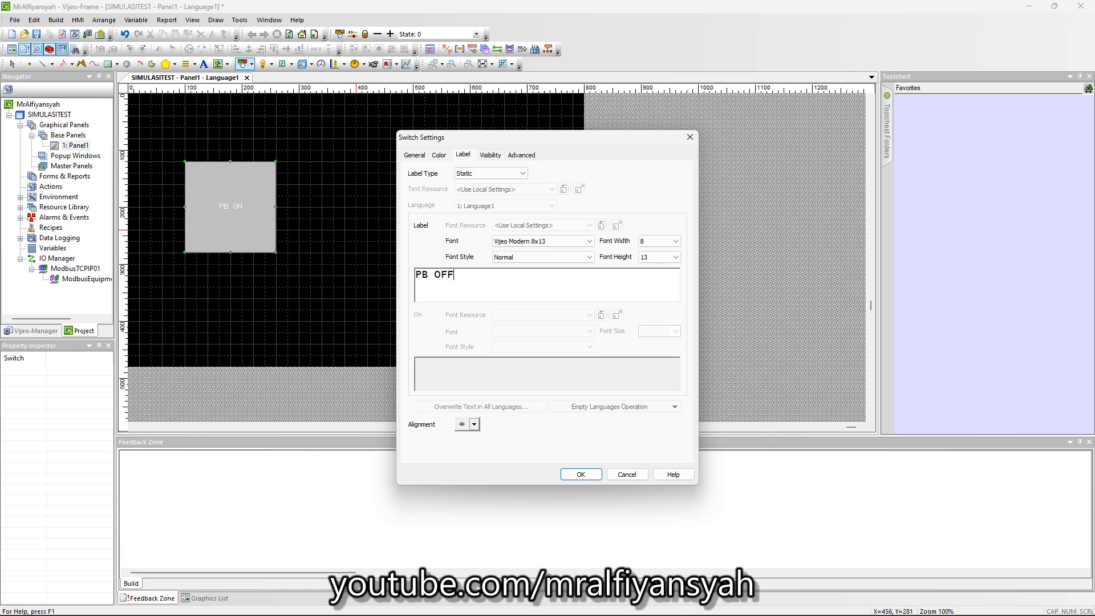
{"action": "left_click", "coordinate": [578, 474]}
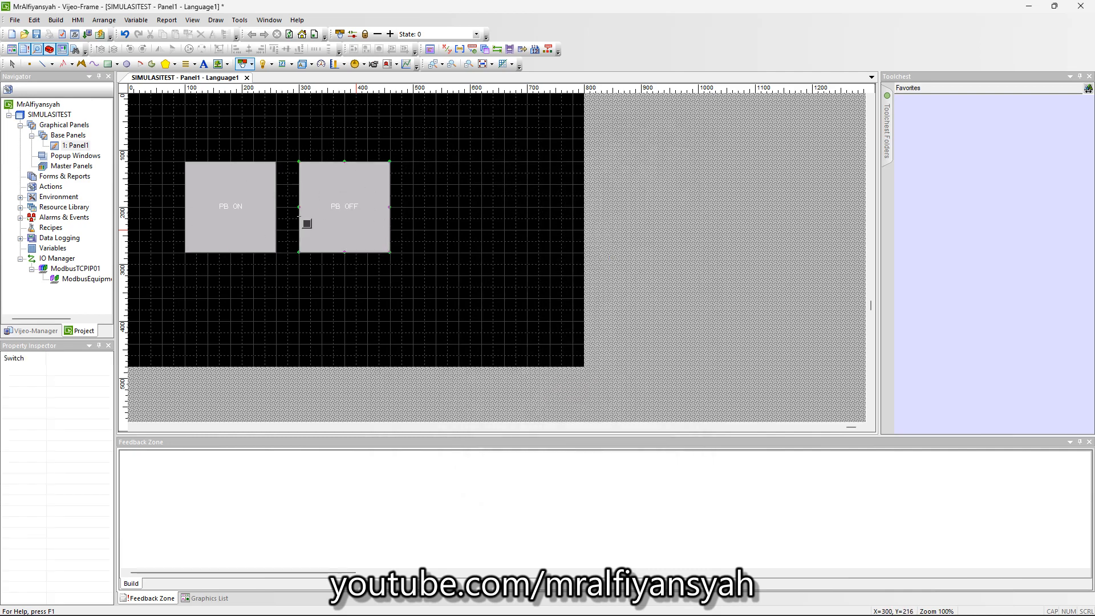
- Draw a lamp about 160 pixels wide beside the PB OFF switch, using the round primitive style 10001
{"action": "left_click", "coordinate": [264, 64]}
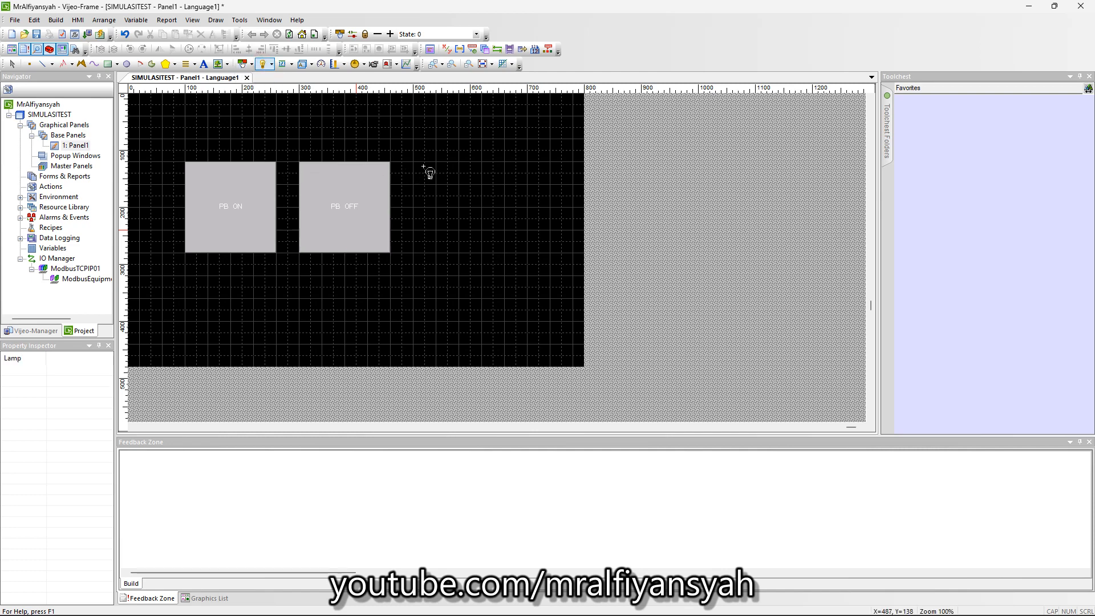
{"action": "left_click_drag", "start_coordinate": [437, 163], "coordinate": [528, 249]}
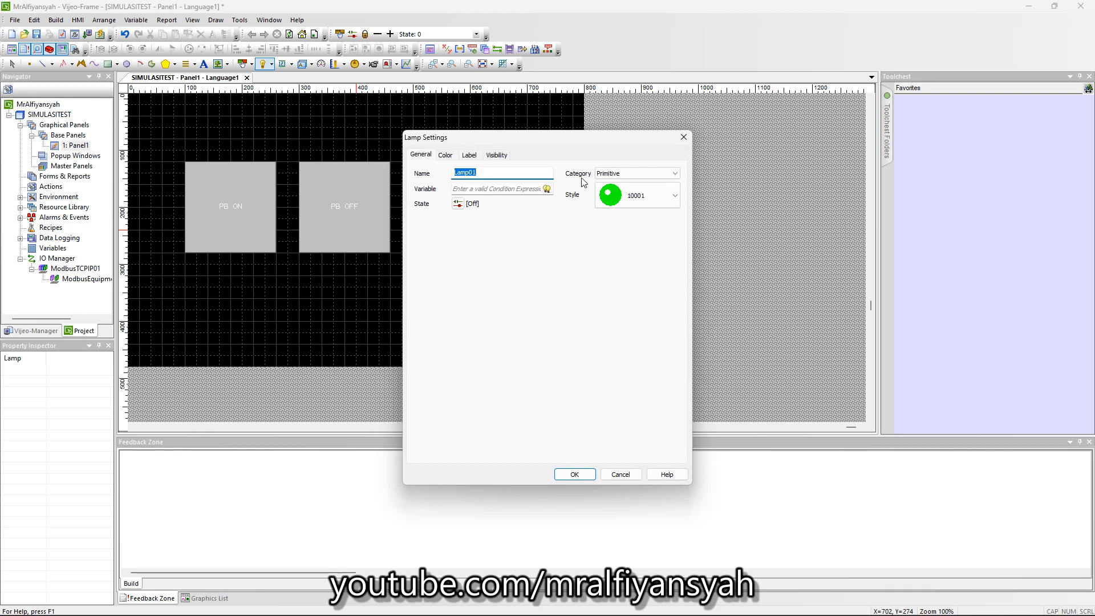
{"action": "left_click", "coordinate": [644, 204]}
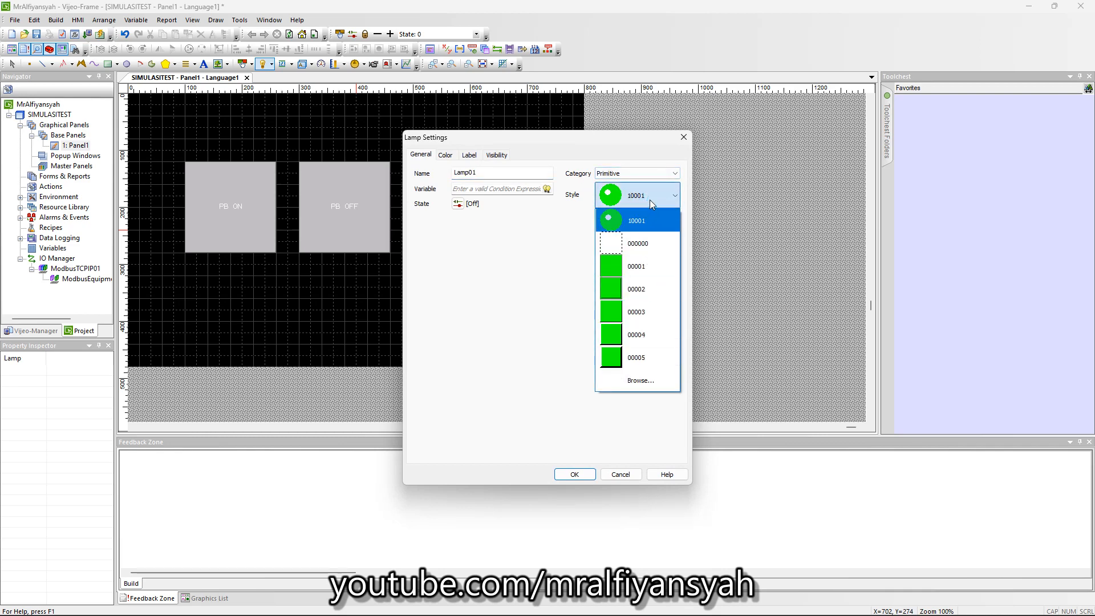
{"action": "left_click", "coordinate": [625, 221]}
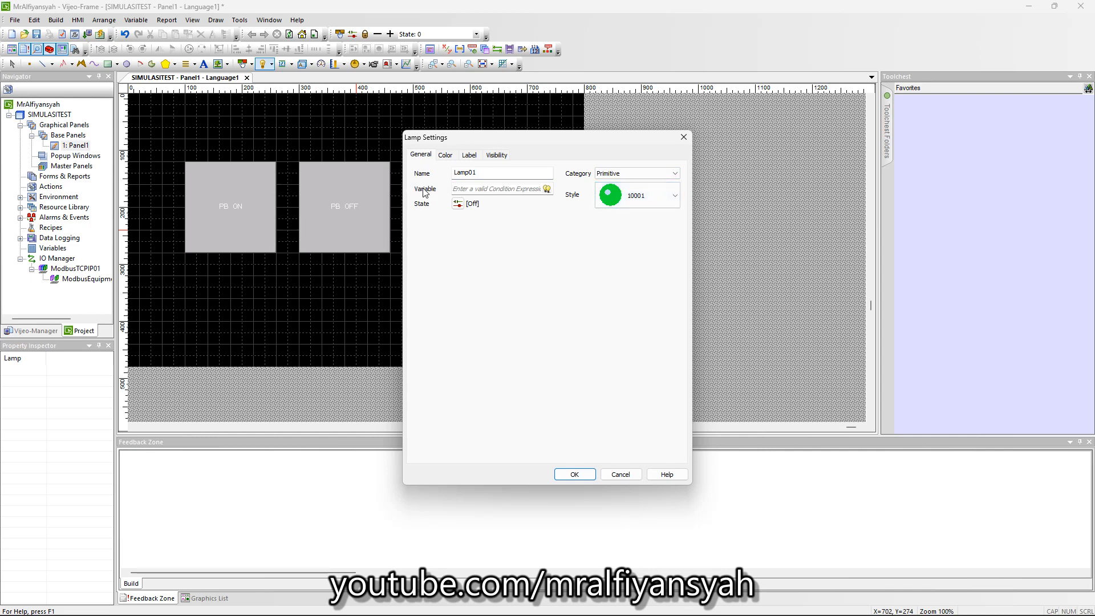
- Start a new external BOOL variable named LAMPU in the ModbusEquipment01 scan group for the lamp
{"action": "left_click", "coordinate": [547, 189]}
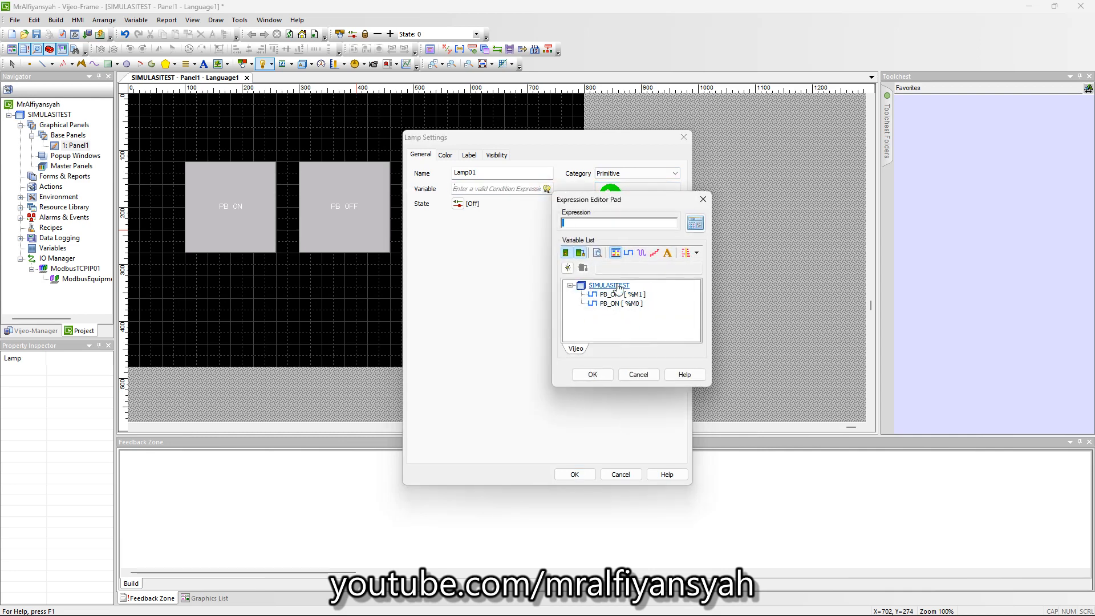
{"action": "left_click", "coordinate": [567, 268]}
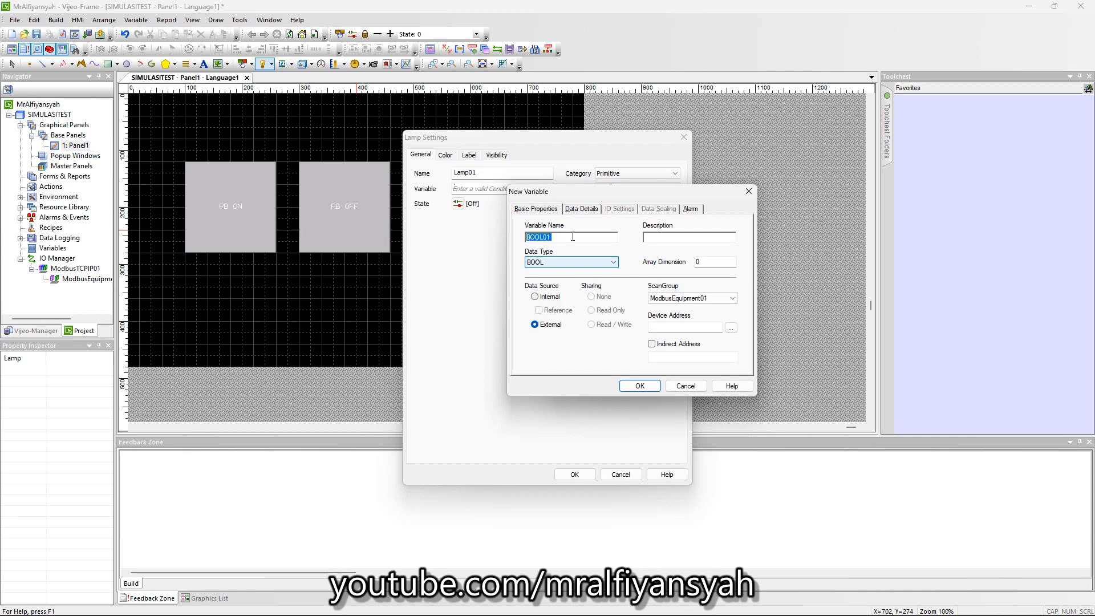
{"action": "type", "text": "LAMPU"}
{"action": "left_click", "coordinate": [661, 299]}
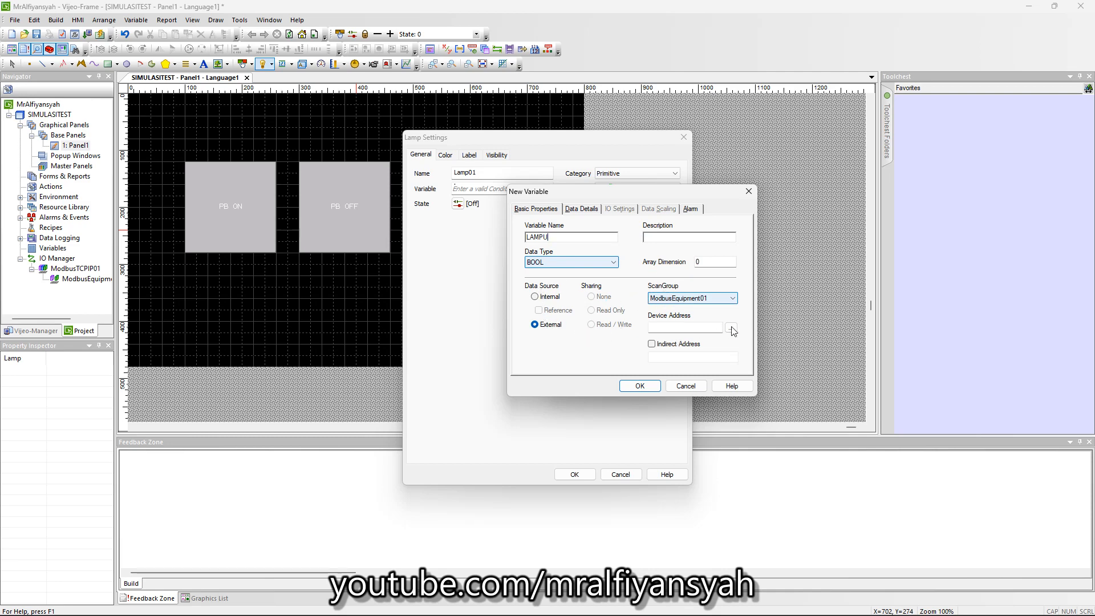
- Give LAMPU the Modbus device address %M2, checking it against the ladder program, and create the variable
{"action": "left_click", "coordinate": [731, 330]}
{"action": "left_click", "coordinate": [624, 278]}
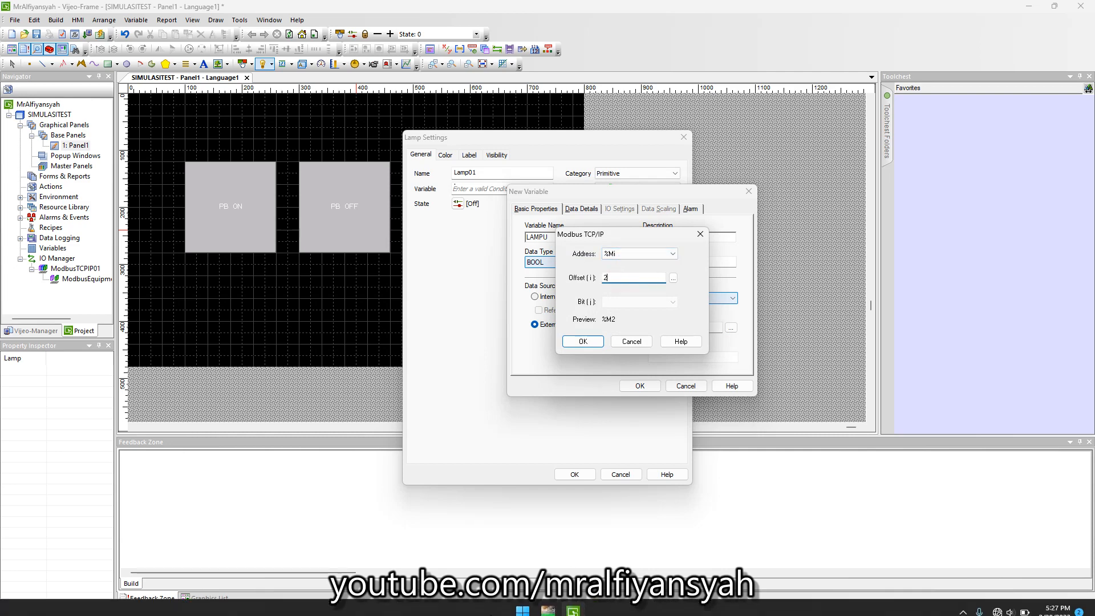
{"action": "left_click", "coordinate": [548, 606]}
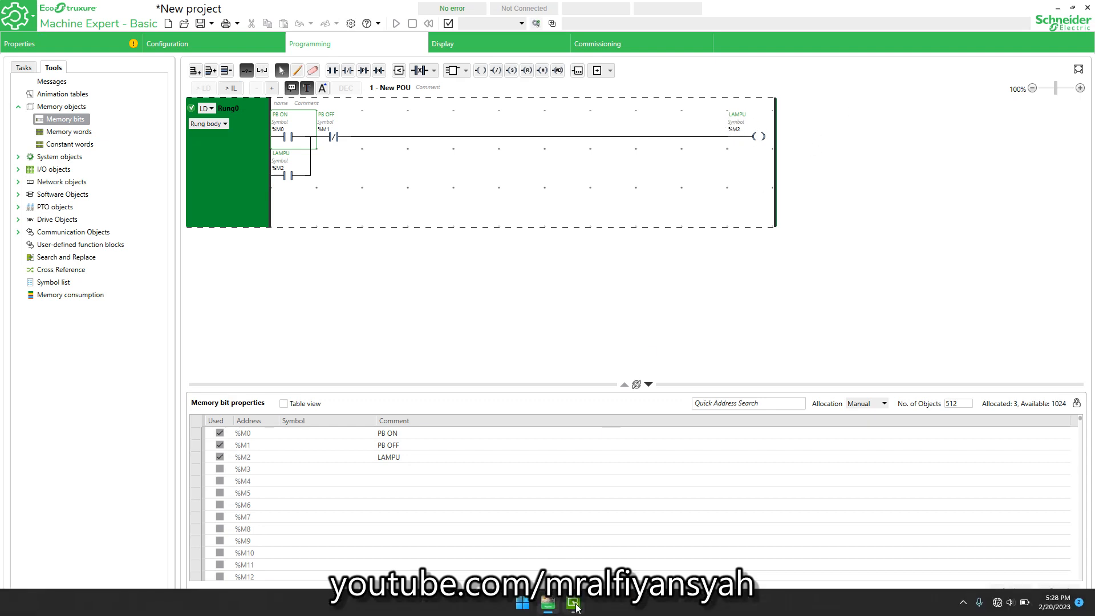
{"action": "left_click", "coordinate": [573, 606]}
{"action": "left_click", "coordinate": [592, 342]}
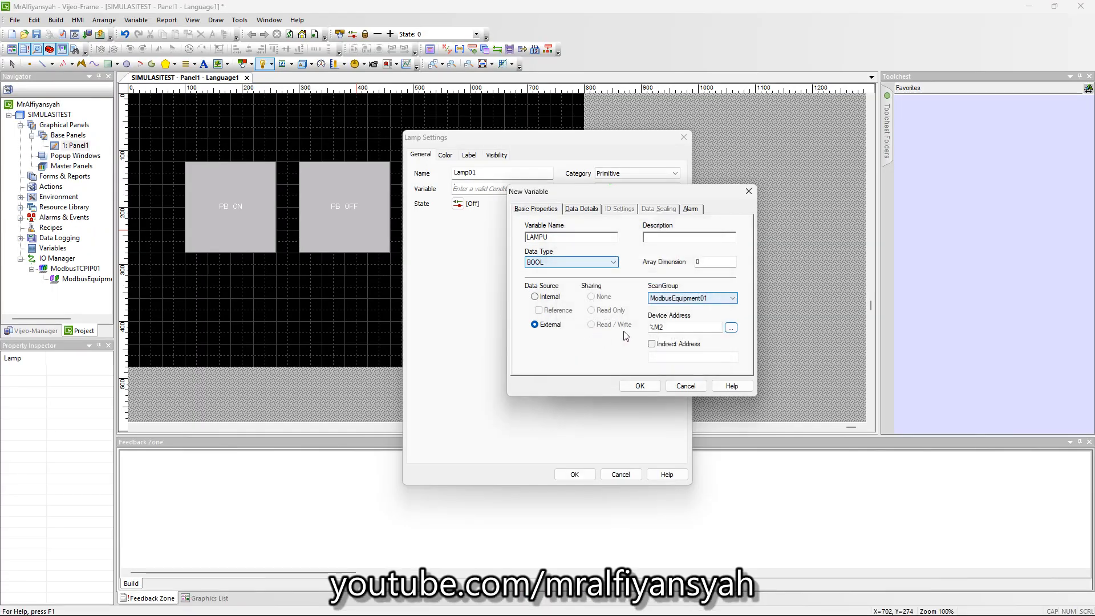
{"action": "left_click", "coordinate": [638, 385]}
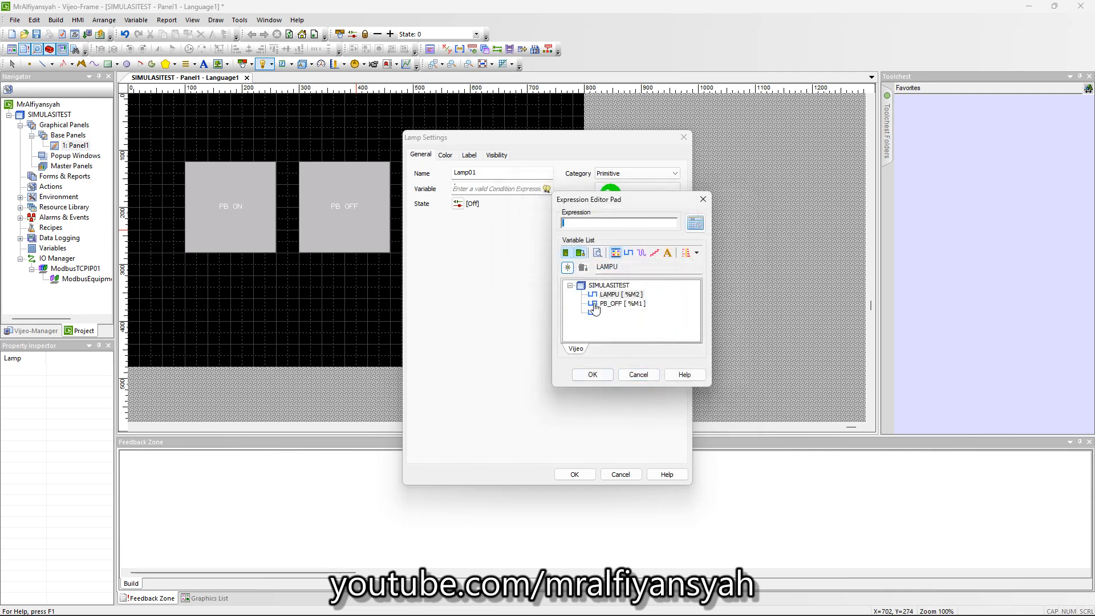
- Assign the LAMPU variable to the lamp and set its fore color to grey for OFF and yellow for ON
{"action": "left_click", "coordinate": [619, 295]}
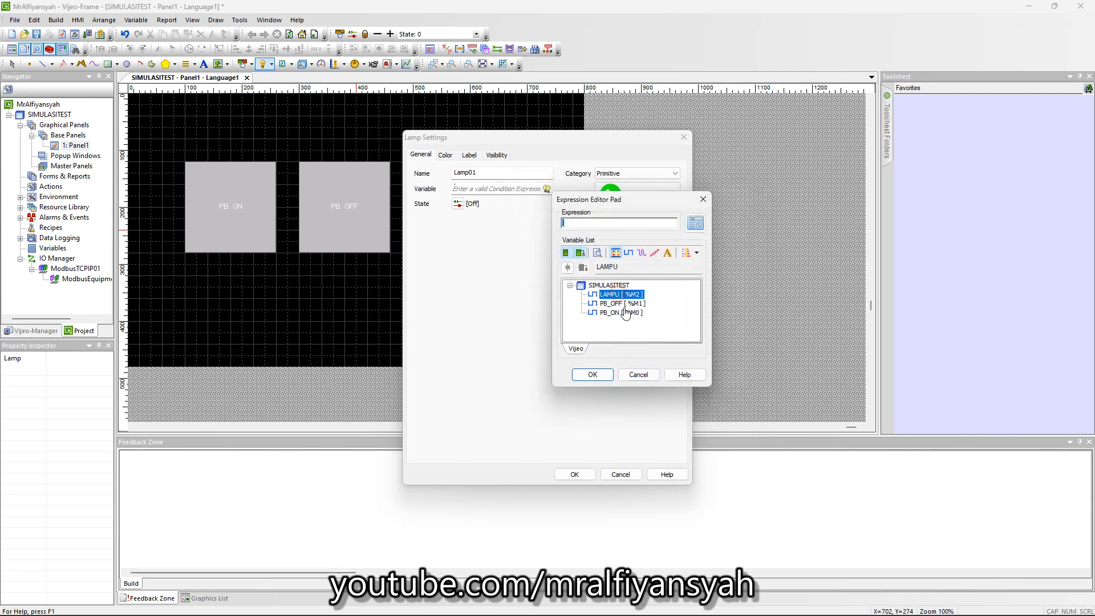
{"action": "left_click", "coordinate": [592, 375]}
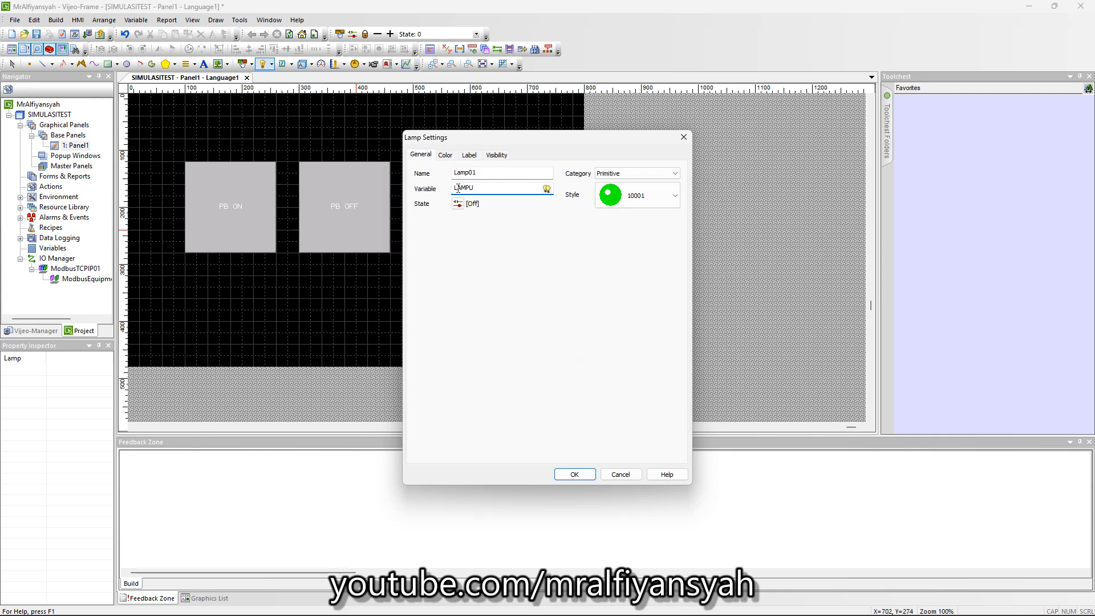
{"action": "left_click", "coordinate": [449, 156]}
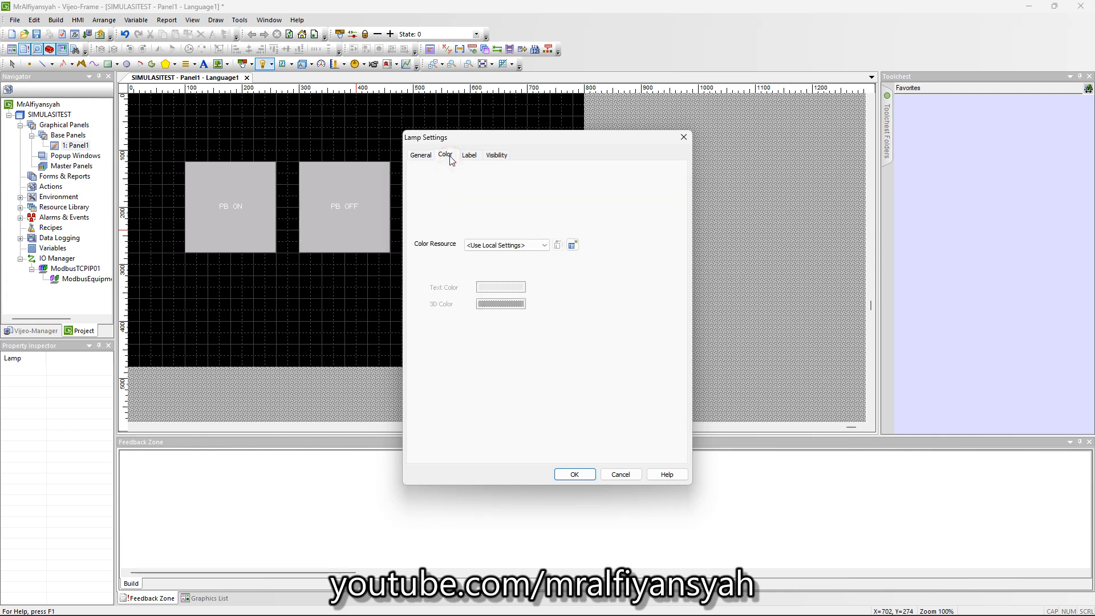
{"action": "left_click", "coordinate": [498, 335]}
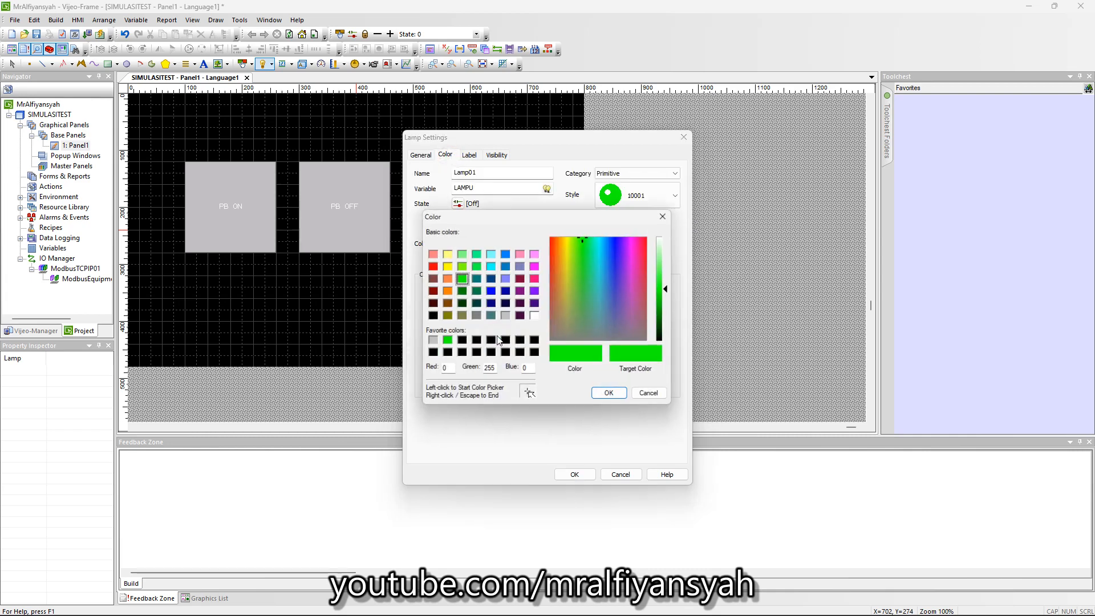
{"action": "left_click", "coordinate": [506, 316]}
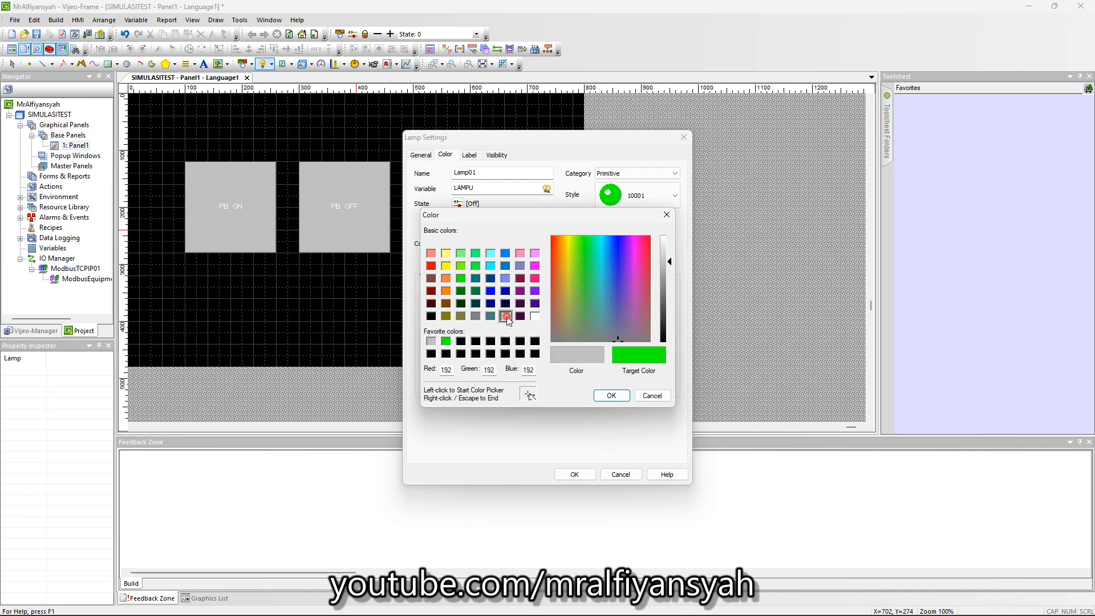
{"action": "left_click", "coordinate": [610, 395]}
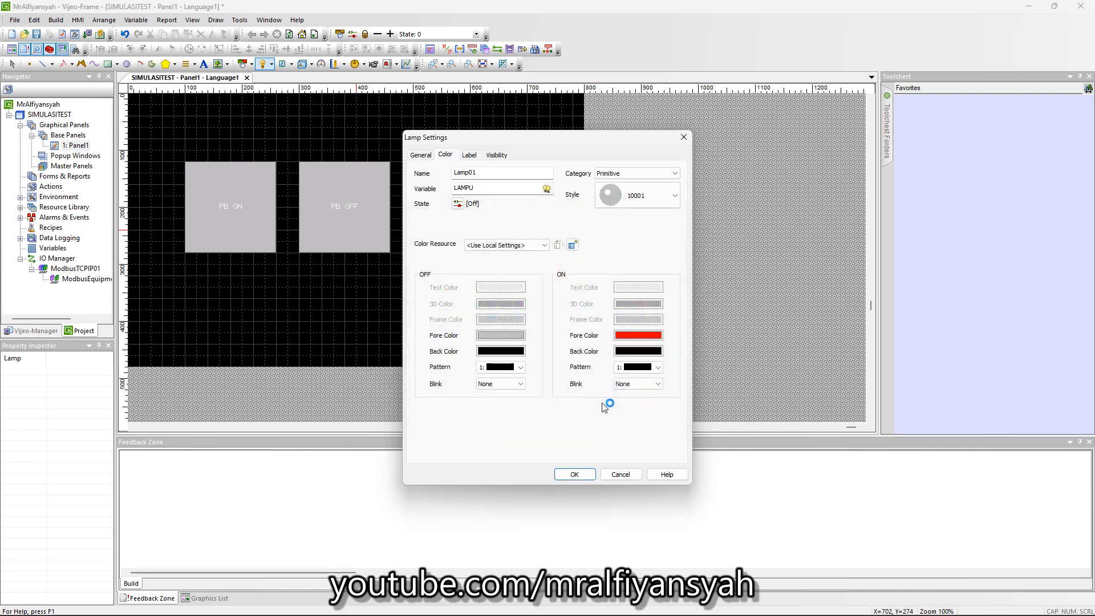
{"action": "left_click", "coordinate": [637, 336]}
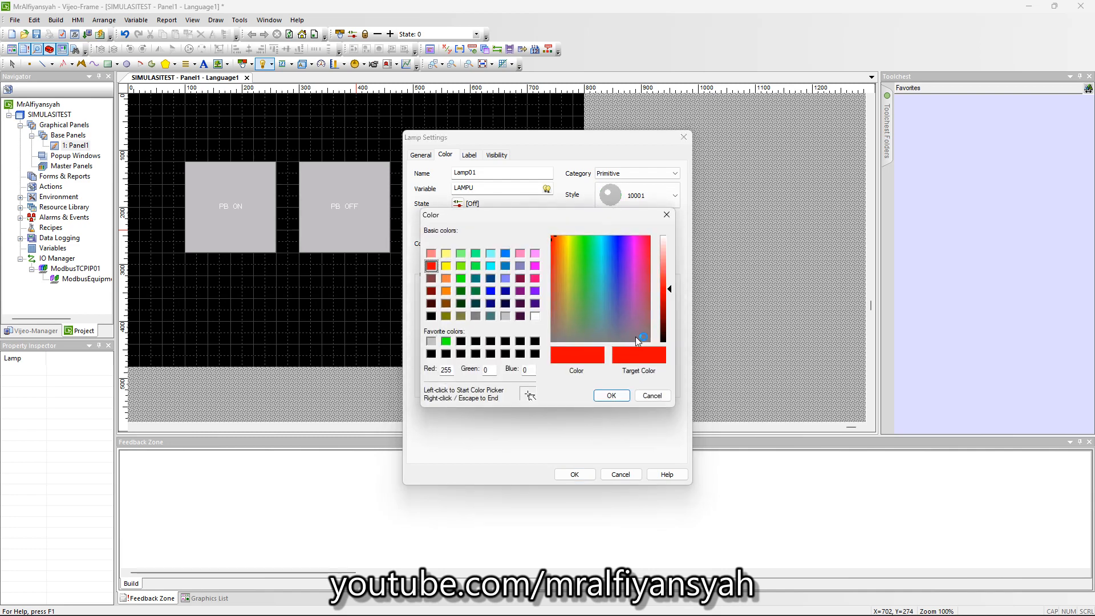
{"action": "left_click", "coordinate": [445, 266]}
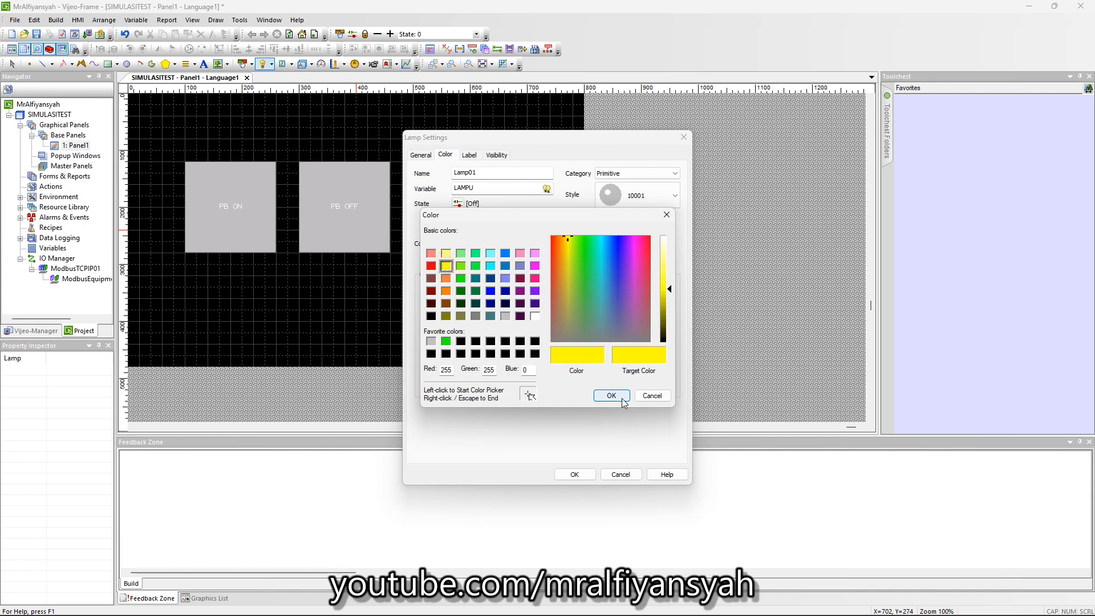
{"action": "left_click", "coordinate": [621, 401]}
- Add a static label reading "LAMPU" to the lamp, accept its settings and return to the selection tool
{"action": "left_click", "coordinate": [469, 155]}
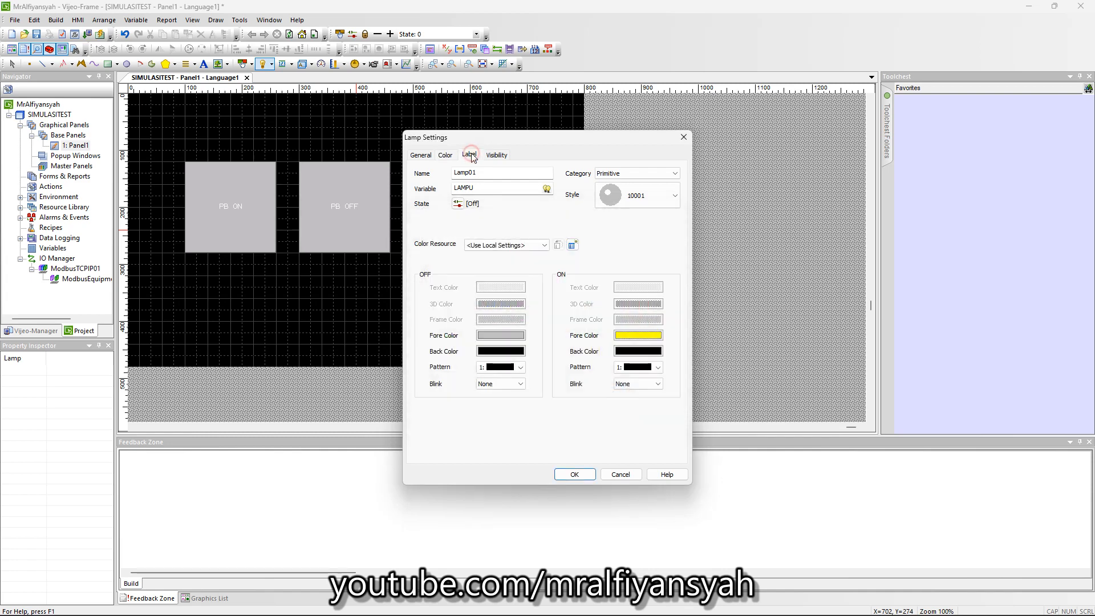
{"action": "left_click", "coordinate": [479, 174]}
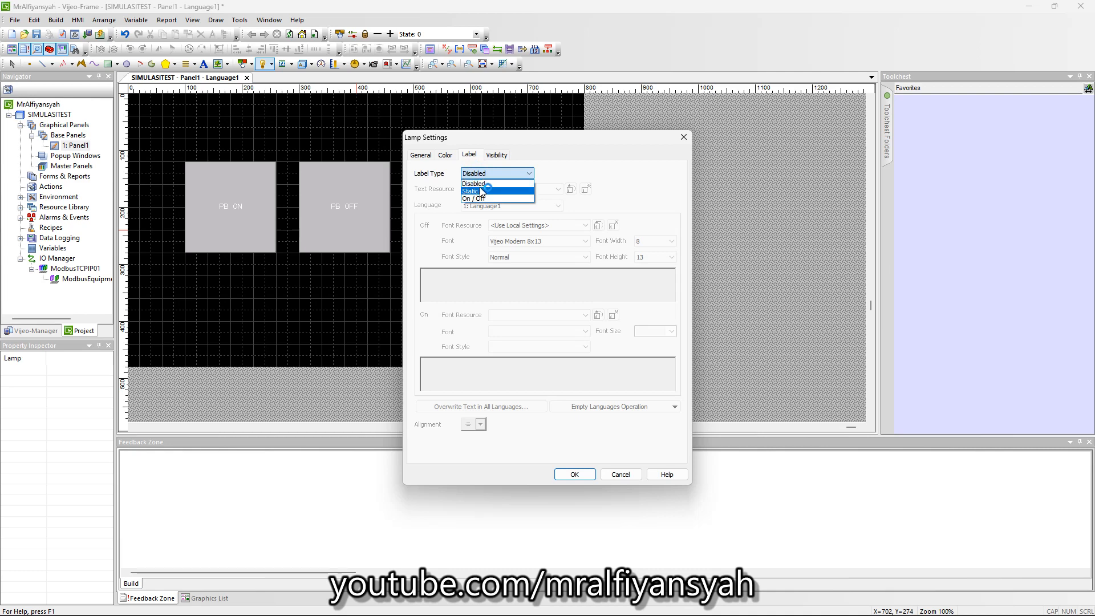
{"action": "left_click", "coordinate": [479, 191]}
{"action": "left_click", "coordinate": [483, 283]}
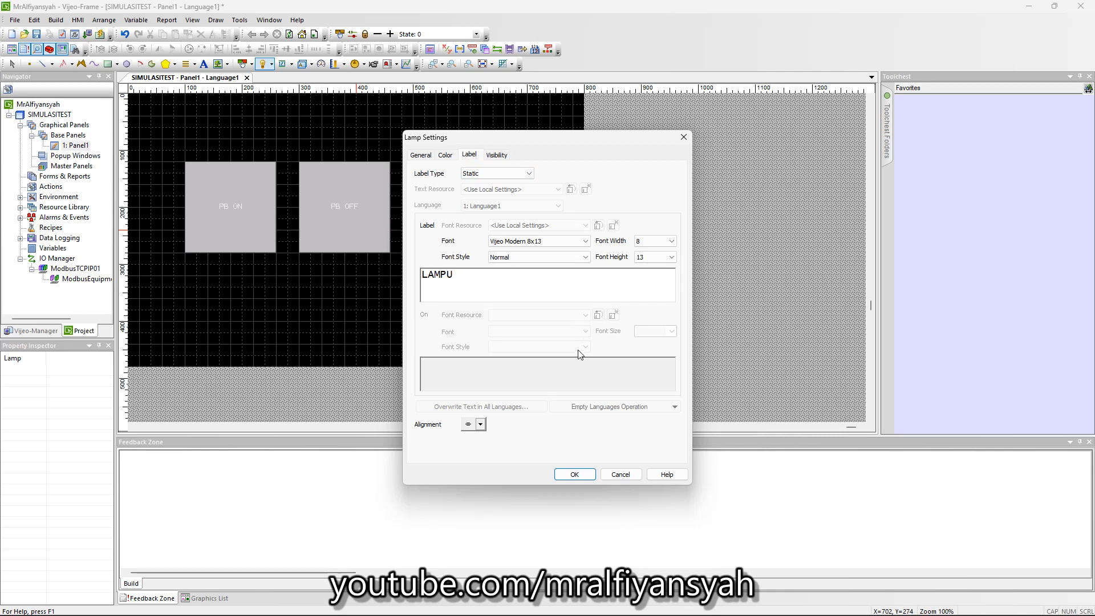
{"action": "left_click", "coordinate": [571, 476]}
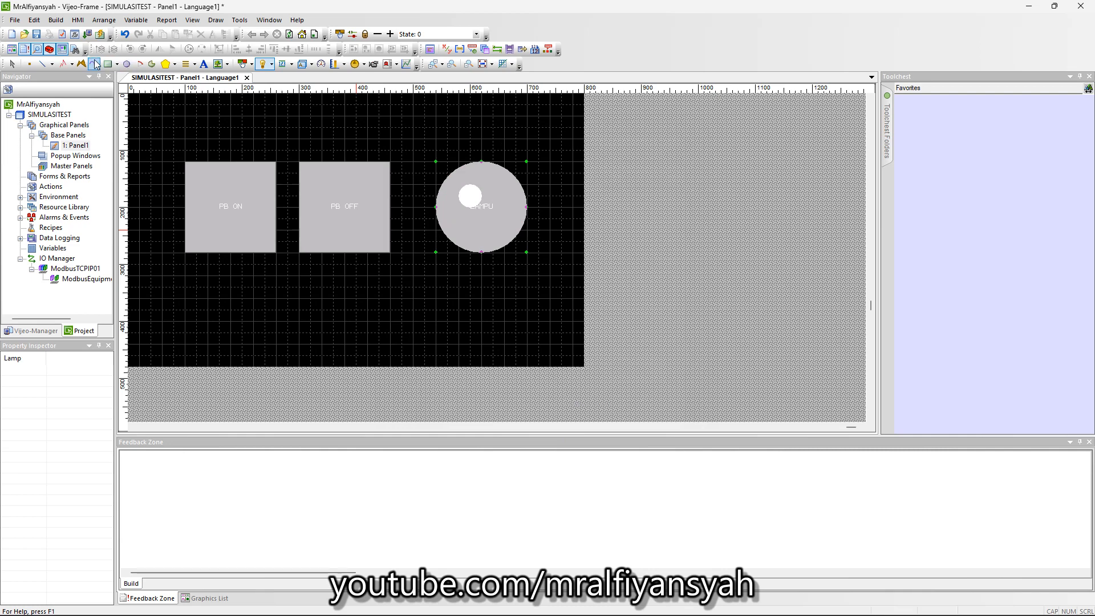
{"action": "left_click", "coordinate": [13, 64]}
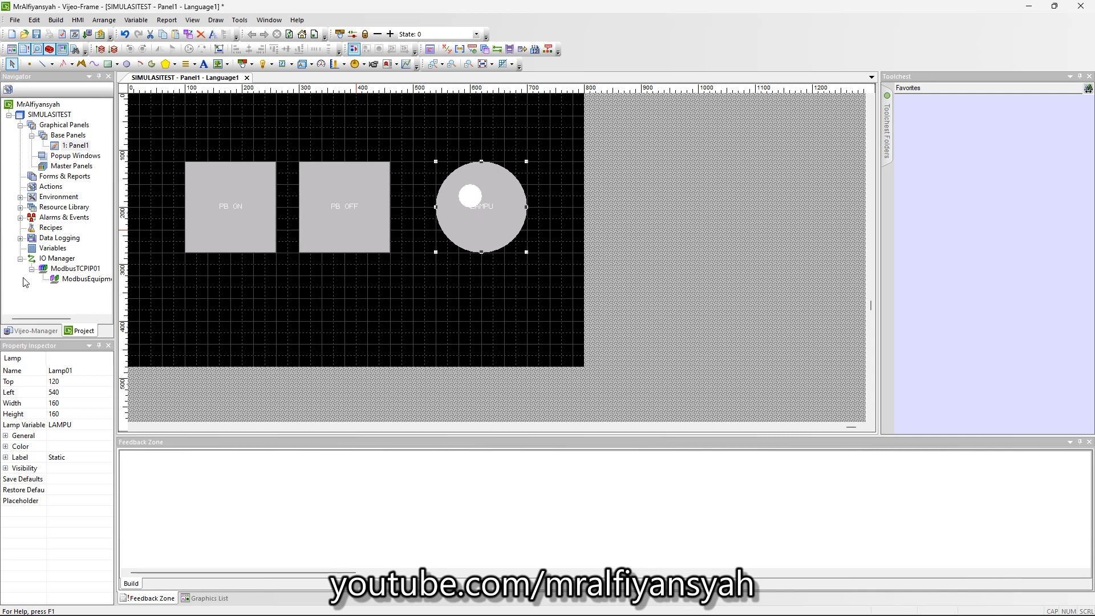
- Set the IP address of ModbusEquipment01 to 127.1.0.0 and accept the equipment configuration
{"action": "double_click", "coordinate": [85, 279]}
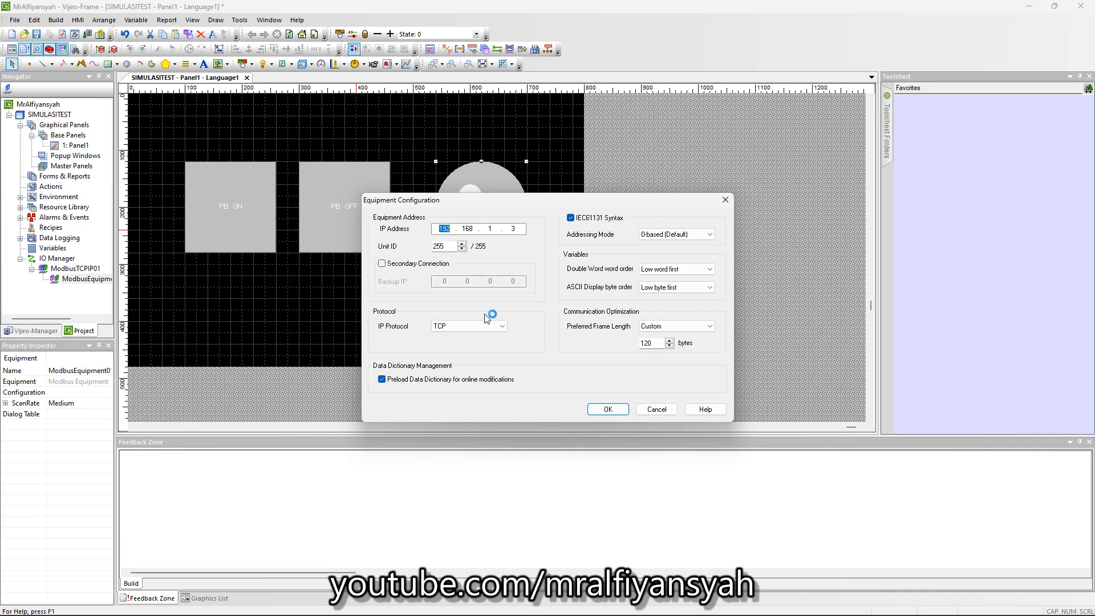
{"action": "type", "text": "127.1"}
{"action": "left_click", "coordinate": [499, 227]}
{"action": "left_click", "coordinate": [519, 230]}
{"action": "key", "text": "BackSpace"}
{"action": "left_click", "coordinate": [607, 410]}
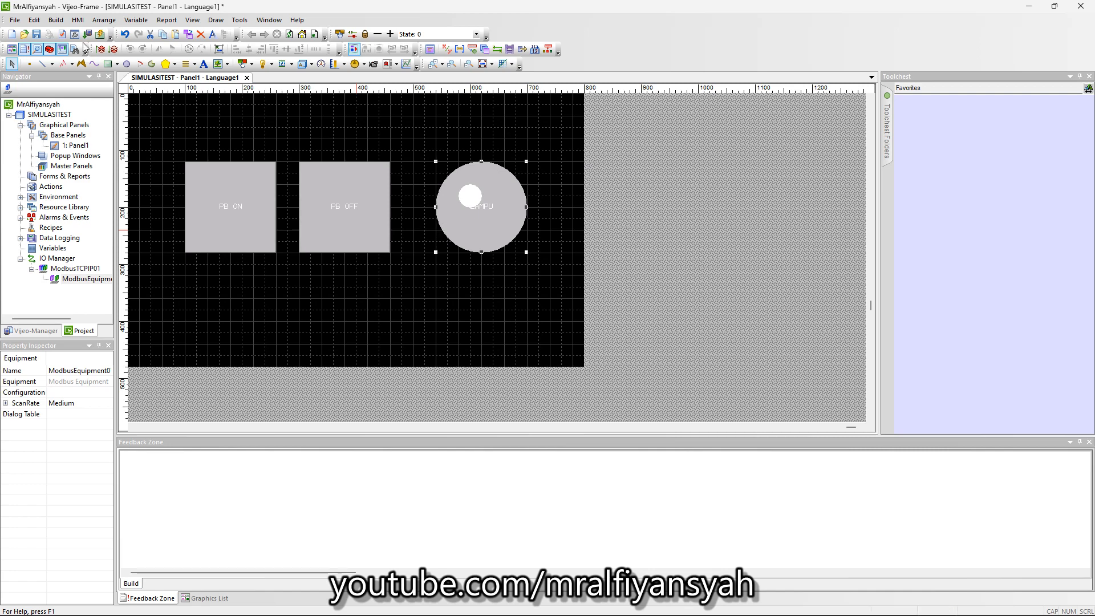
- Build the whole HMI project and recheck the IP address in the ModbusEquipment01 configuration
{"action": "left_click", "coordinate": [57, 22]}
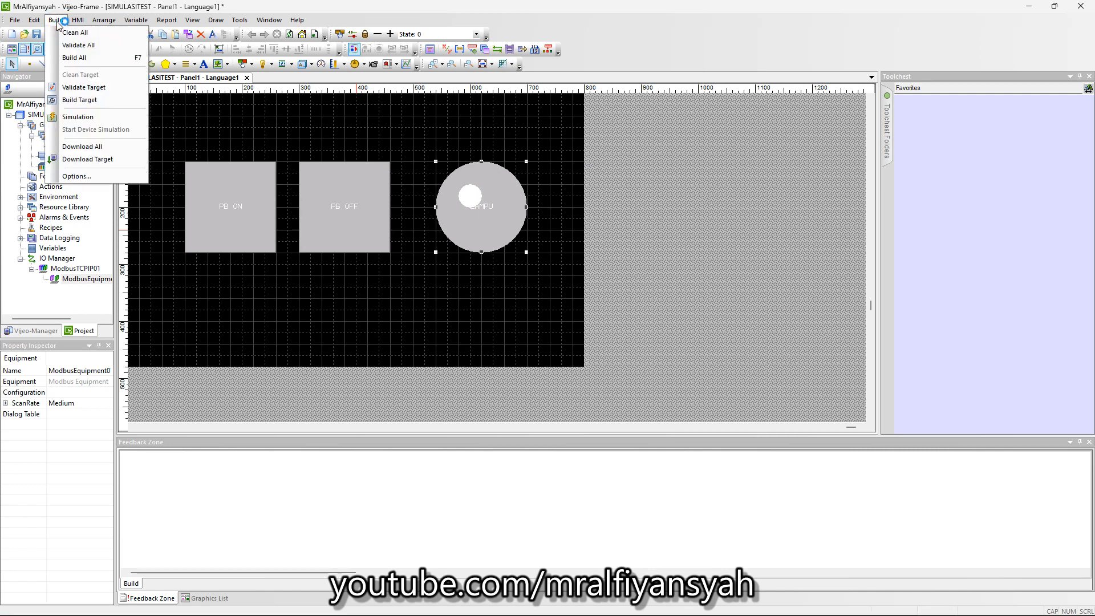
{"action": "left_click", "coordinate": [56, 21]}
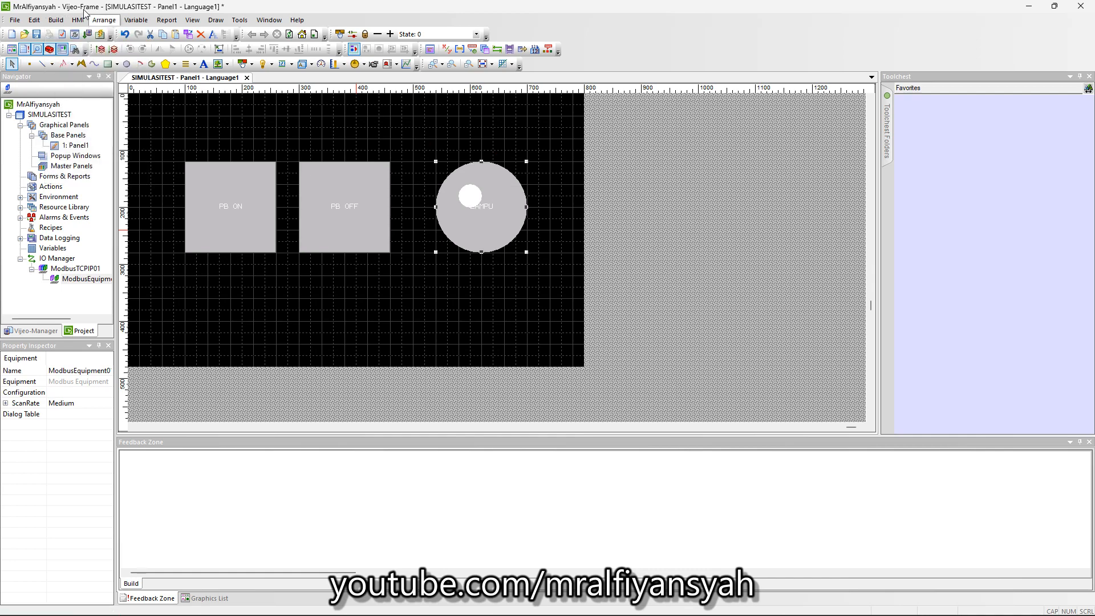
{"action": "left_click", "coordinate": [54, 21]}
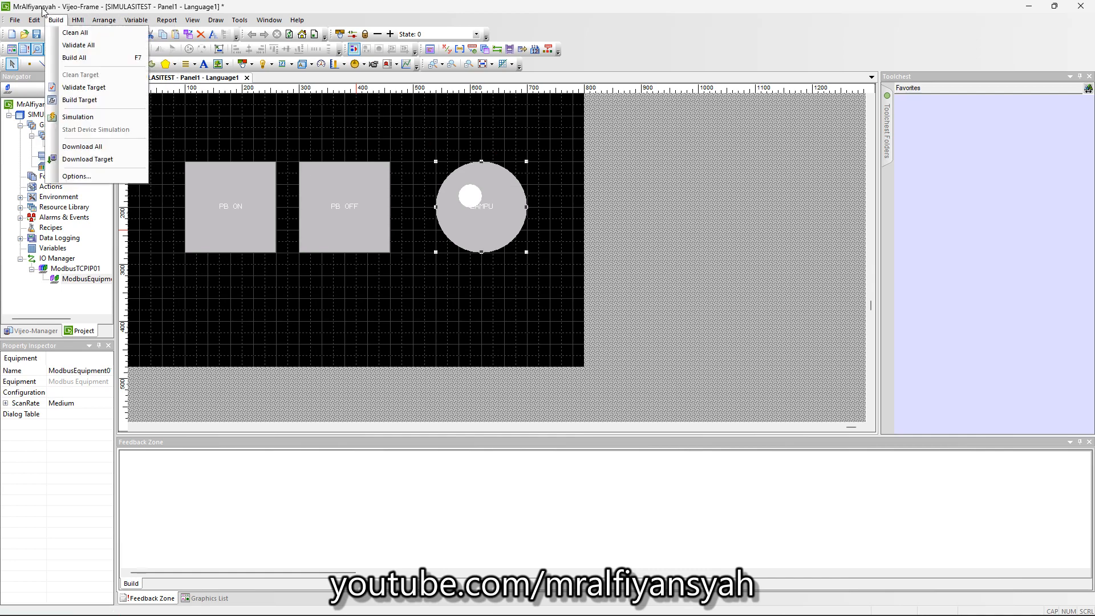
{"action": "left_click", "coordinate": [74, 57]}
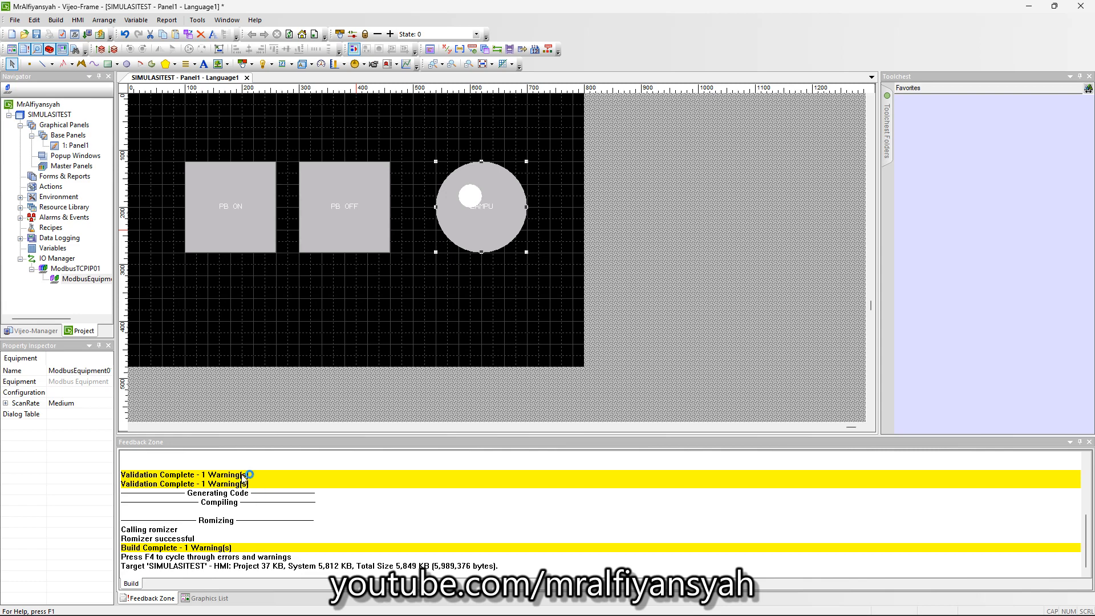
{"action": "double_click", "coordinate": [85, 279]}
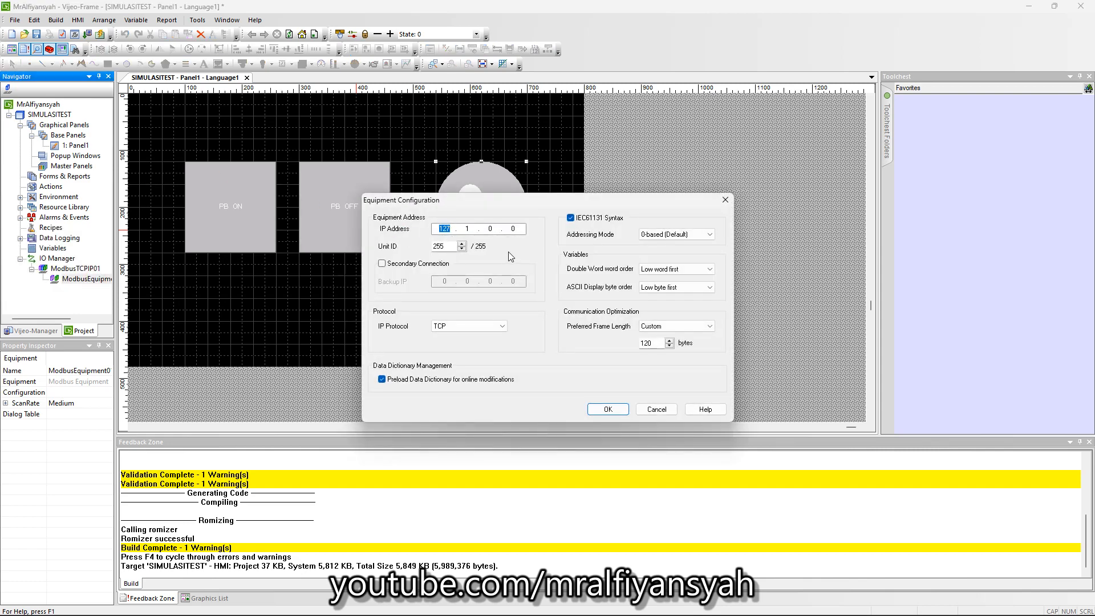
{"action": "left_click", "coordinate": [607, 410]}
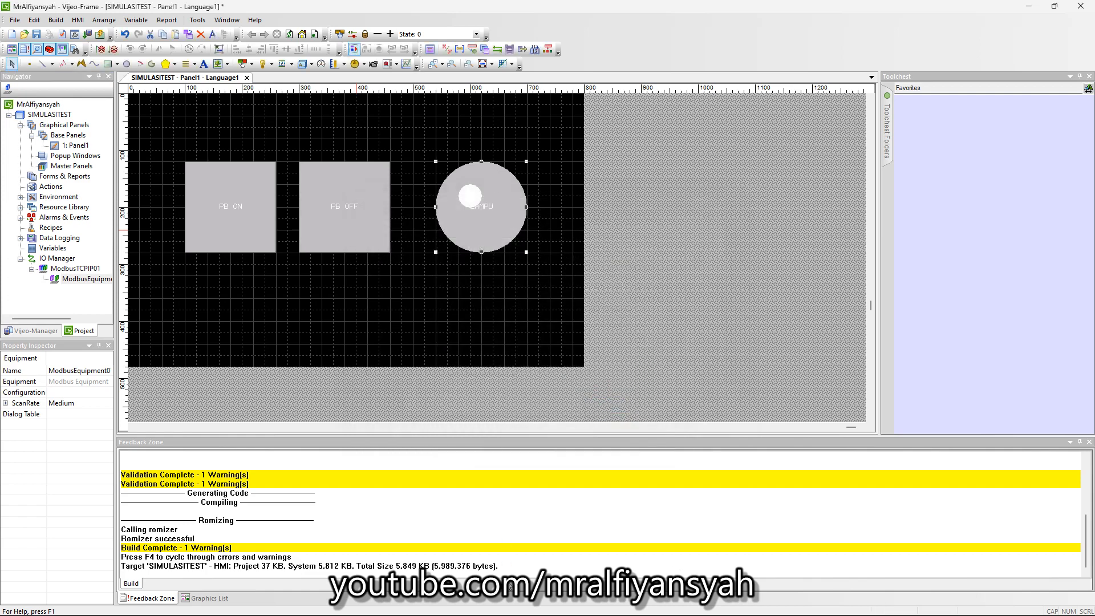
- Switch to Machine Expert - Basic, launch the simulator, start the controller and show the ladder program
{"action": "left_click", "coordinate": [547, 603]}
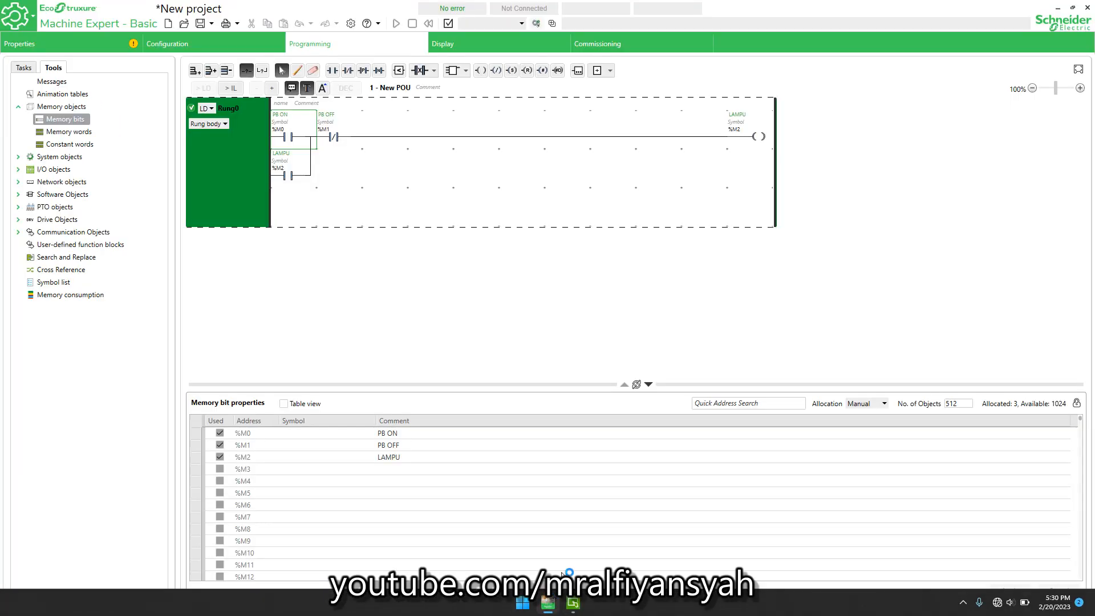
{"action": "left_click", "coordinate": [649, 47]}
{"action": "left_click", "coordinate": [636, 252]}
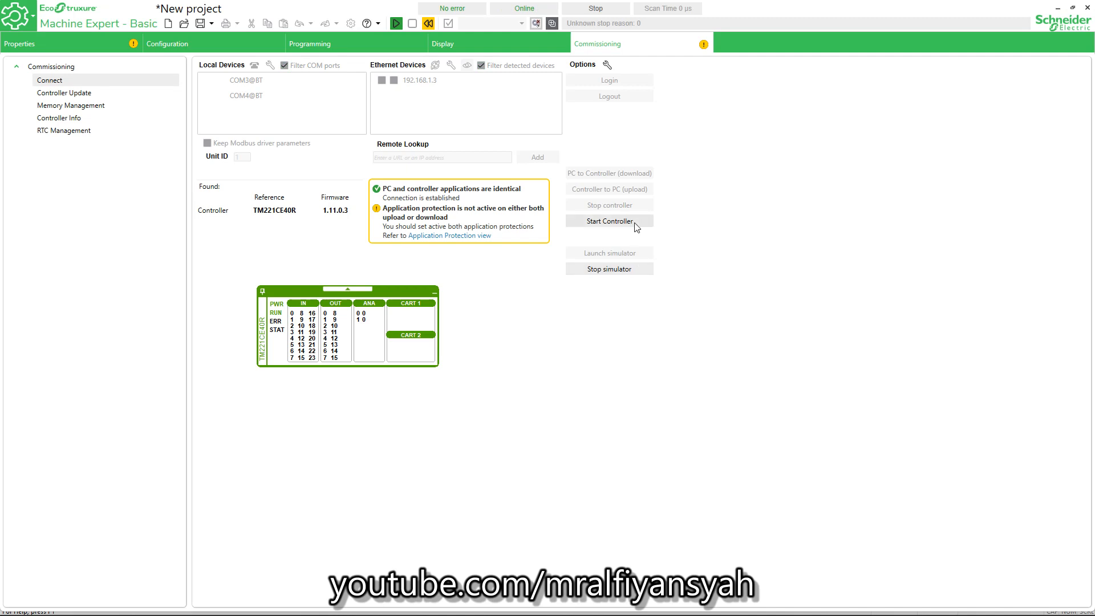
{"action": "left_click", "coordinate": [636, 227]}
{"action": "left_click", "coordinate": [641, 349]}
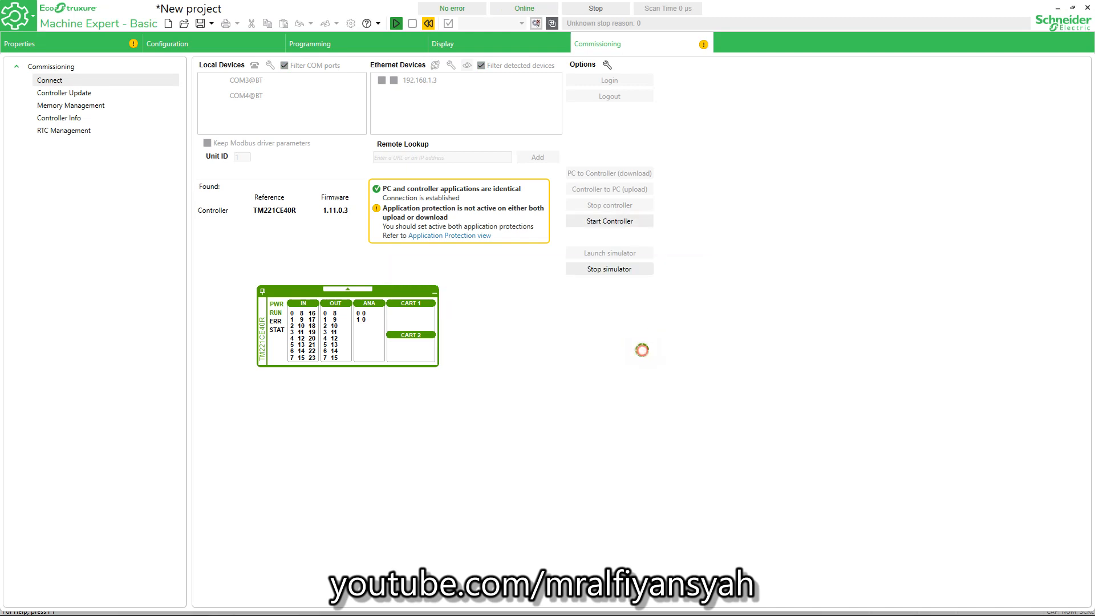
{"action": "left_click", "coordinate": [353, 45]}
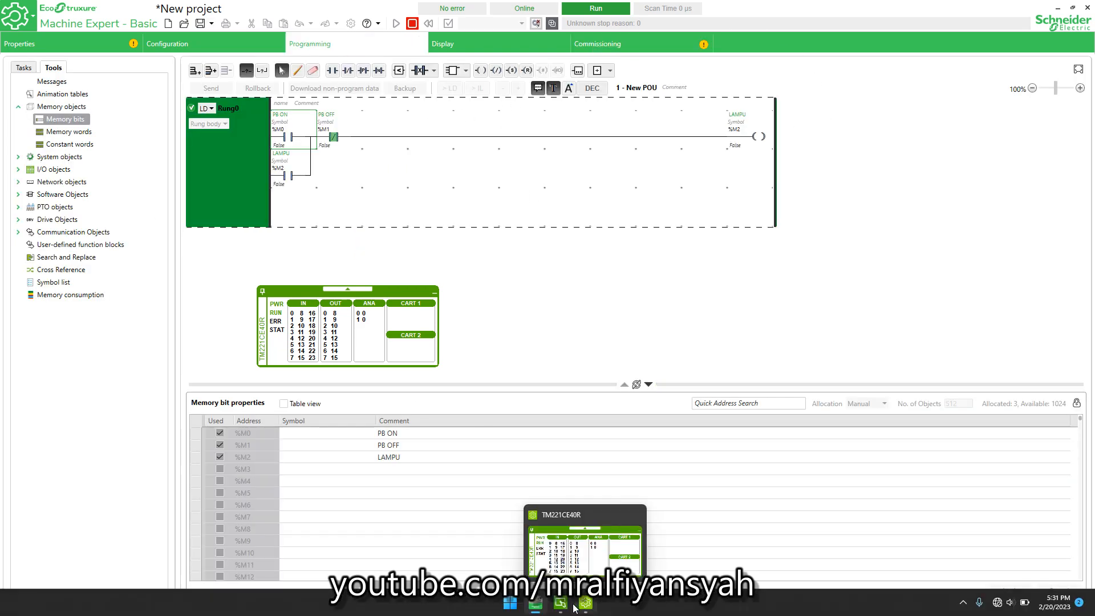
- Switch to Vijeo-Designer Basic and start the HMI simulation, moving the controller simulator and runtime windows clear of the panel objects
{"action": "left_click", "coordinate": [568, 608]}
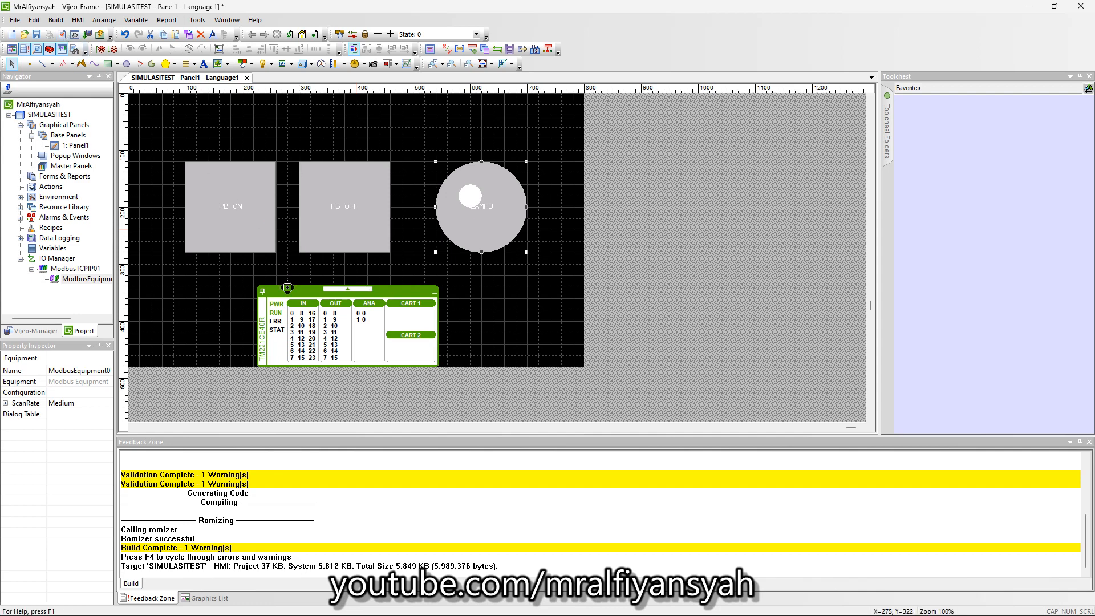
{"action": "left_click_drag", "start_coordinate": [290, 292], "coordinate": [328, 373]}
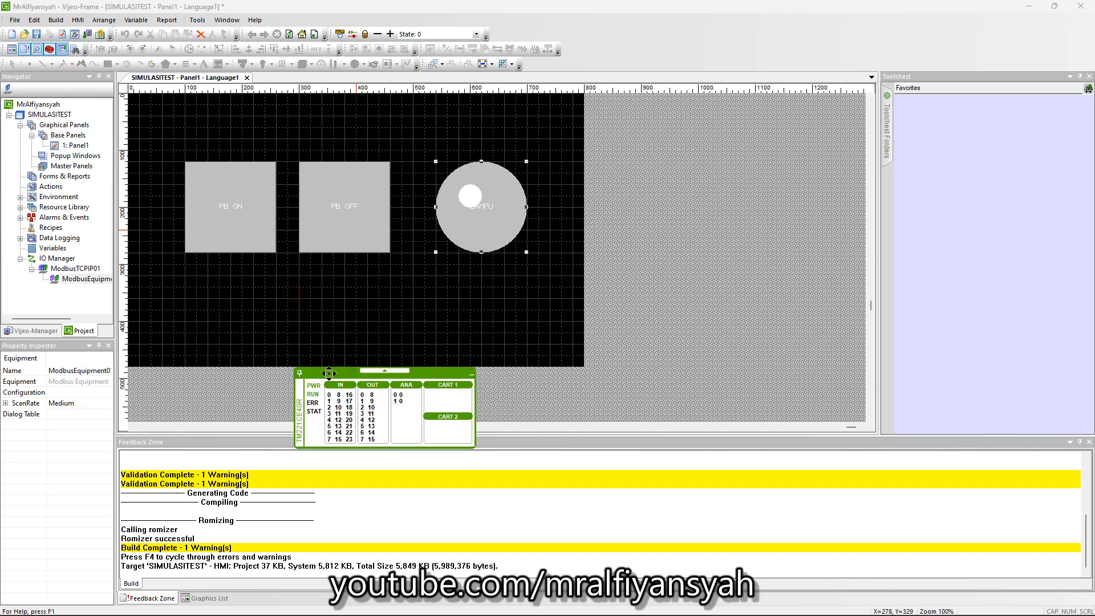
{"action": "left_click", "coordinate": [64, 22]}
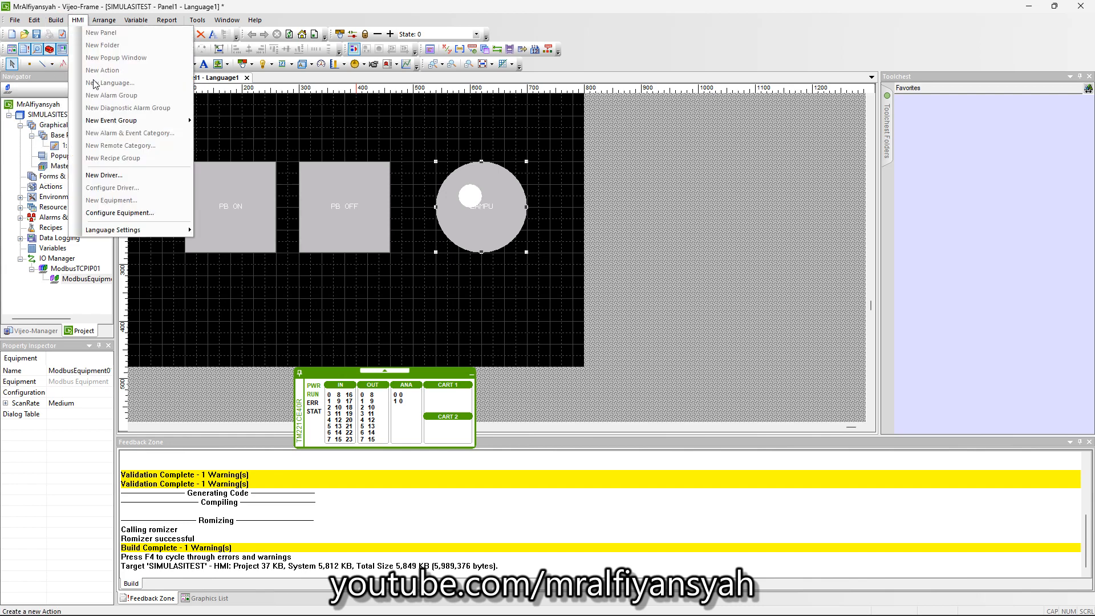
{"action": "left_click", "coordinate": [52, 22]}
{"action": "left_click", "coordinate": [61, 116]}
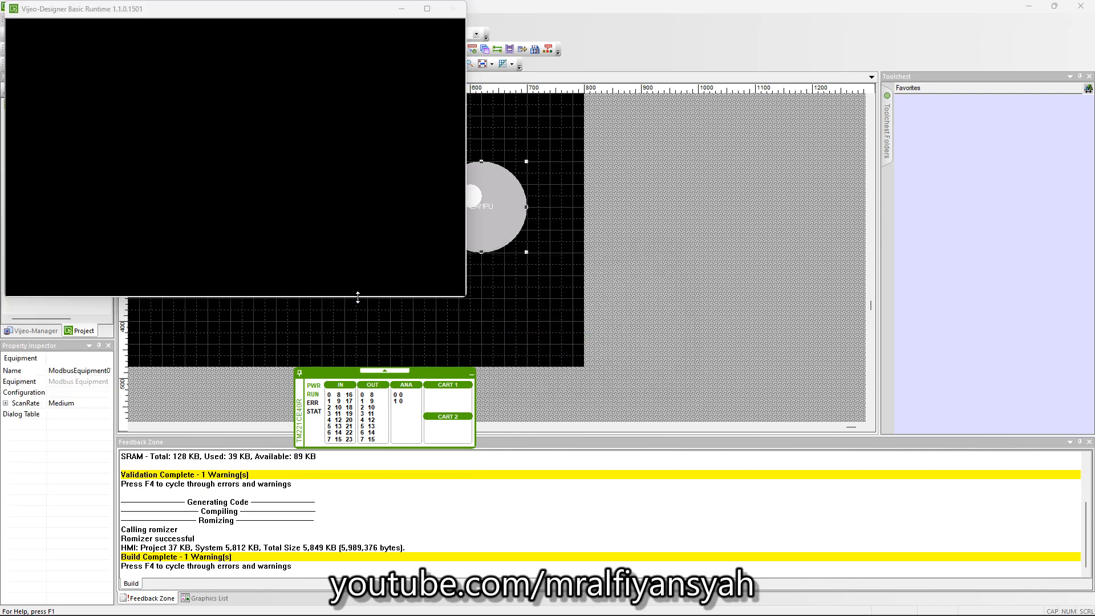
{"action": "left_click_drag", "start_coordinate": [230, 15], "coordinate": [733, 122]}
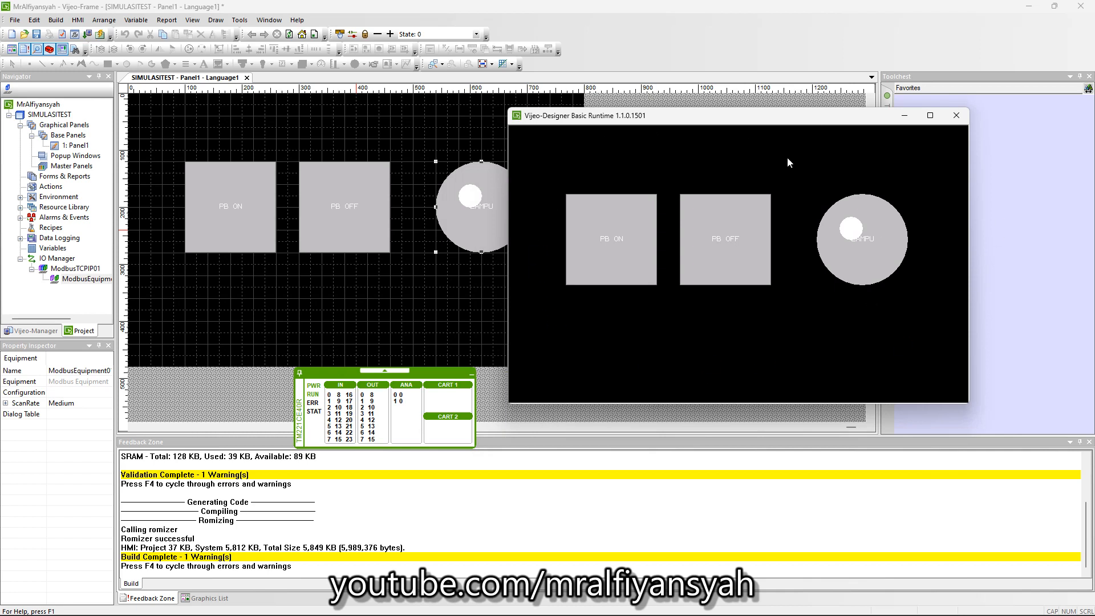
{"action": "left_click_drag", "start_coordinate": [752, 120], "coordinate": [783, 147]}
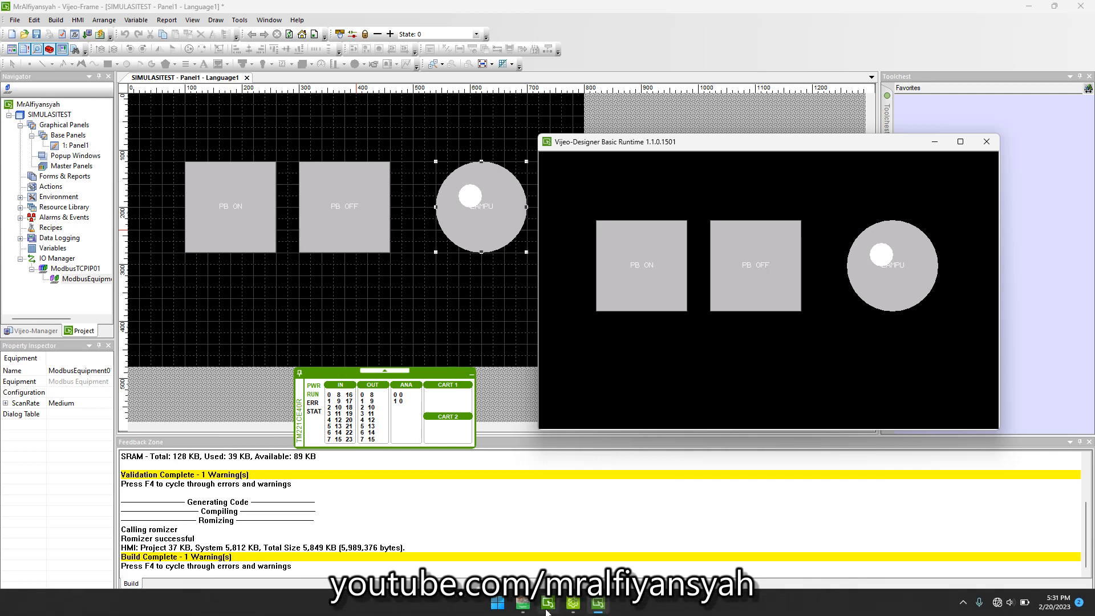
- Place the HMI runtime window below the ladder rung in Machine Expert - Basic and switch on PB ON
{"action": "left_click", "coordinate": [529, 607]}
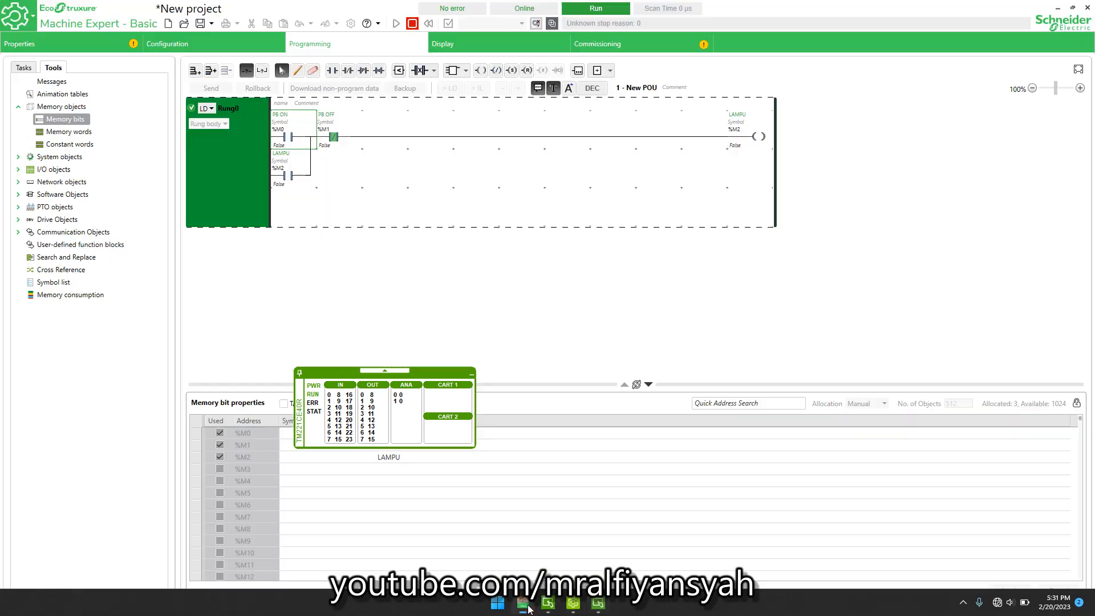
{"action": "left_click", "coordinate": [599, 609]}
{"action": "left_click_drag", "start_coordinate": [695, 141], "coordinate": [695, 313]}
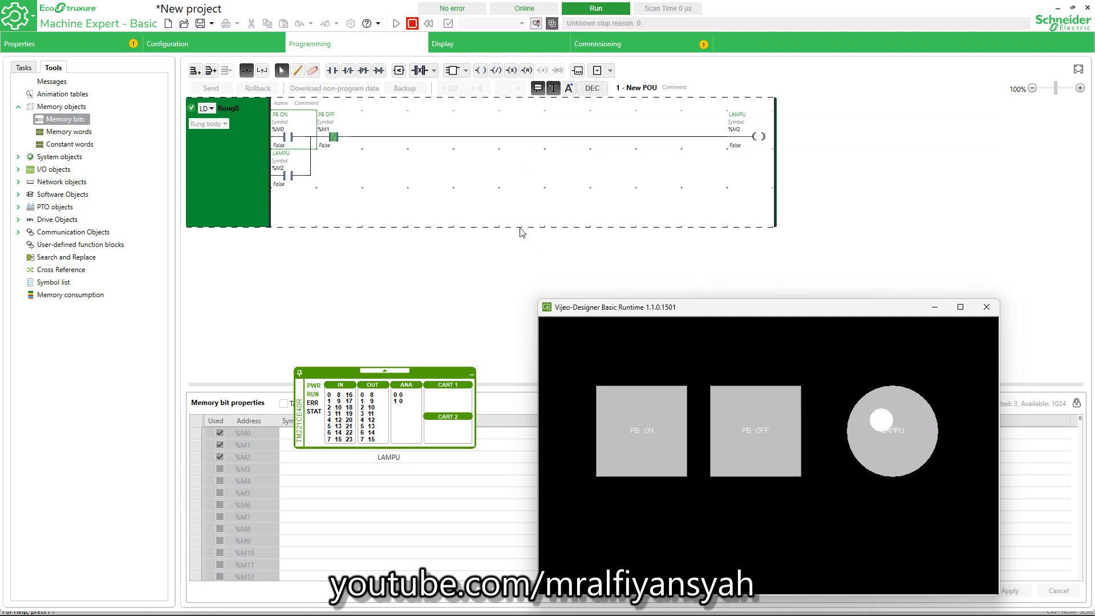
{"action": "left_click_drag", "start_coordinate": [597, 308], "coordinate": [599, 274]}
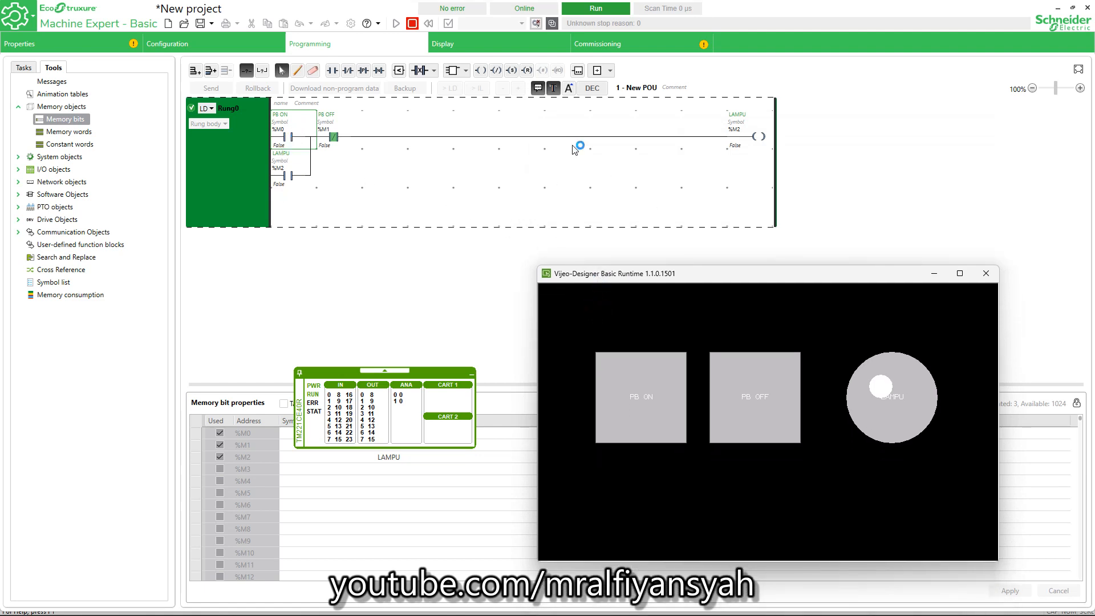
{"action": "left_click", "coordinate": [635, 395]}
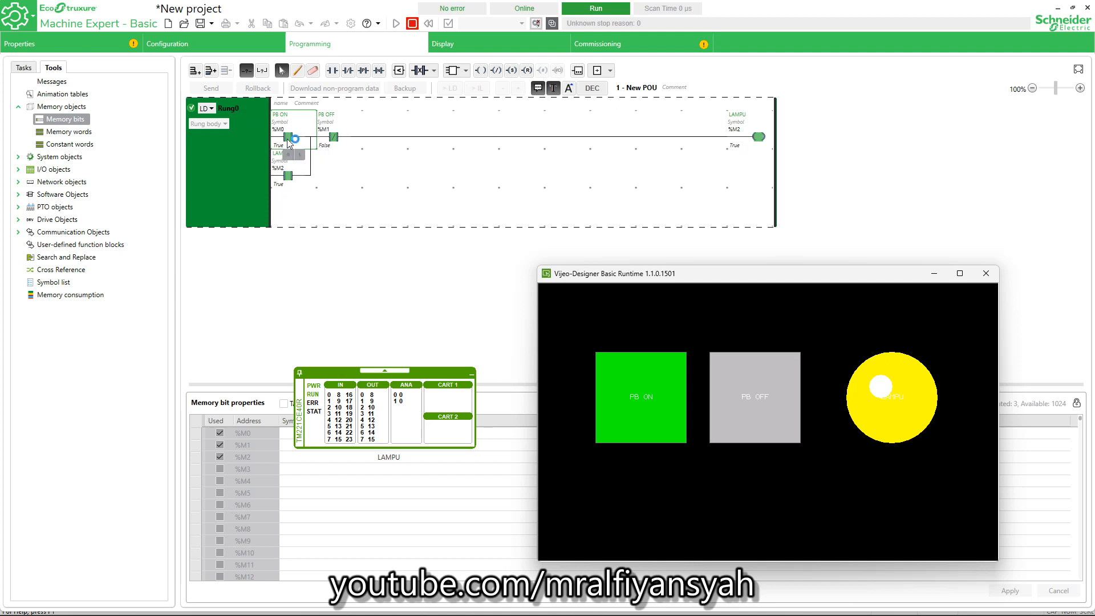
- Release PB ON in the HMI runtime, then switch PB OFF on and back off to test the lamp's latch and reset
{"action": "left_click", "coordinate": [647, 401]}
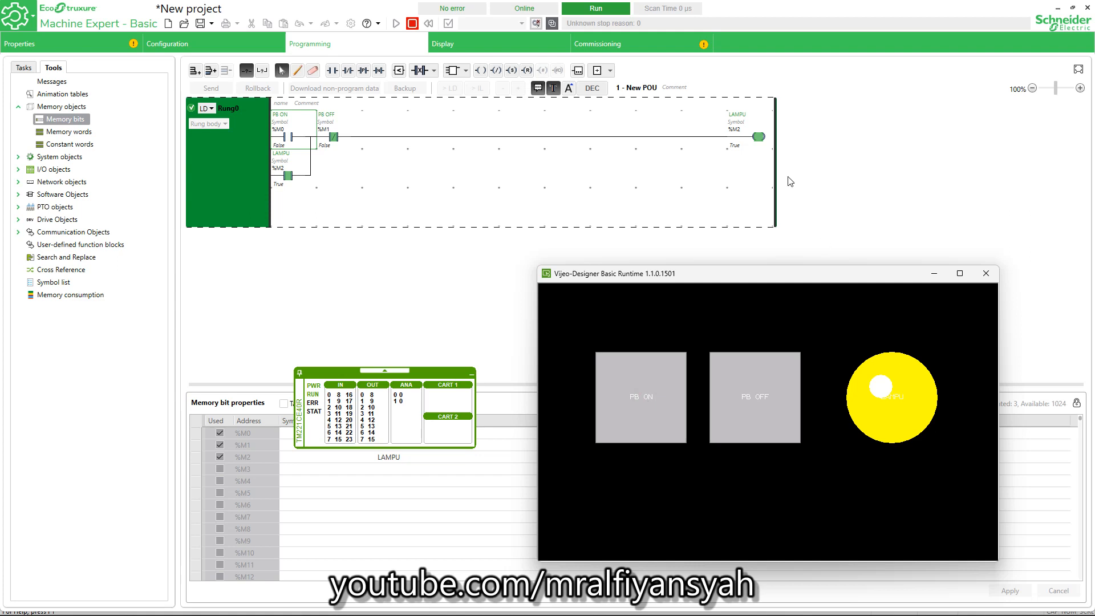
{"action": "mouse_move", "coordinate": [329, 139]}
{"action": "left_click", "coordinate": [775, 394]}
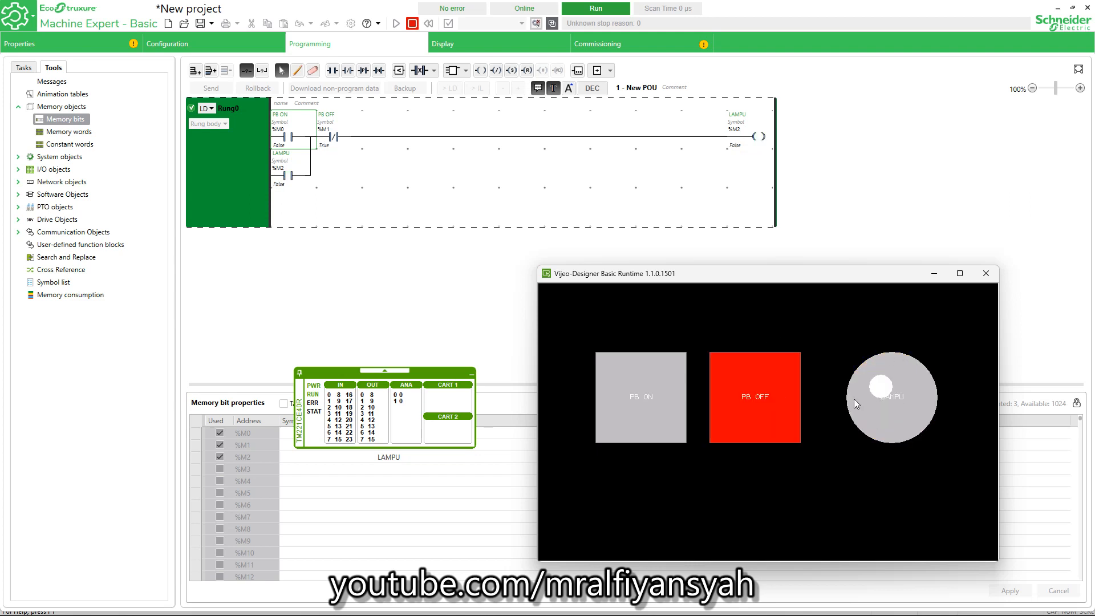
{"action": "left_click", "coordinate": [767, 404]}
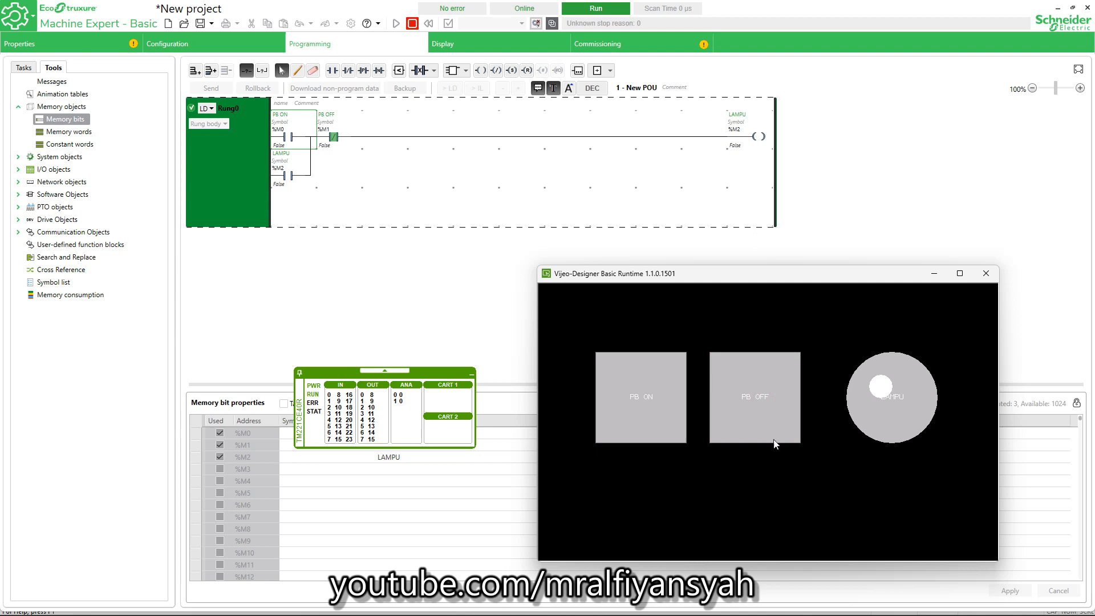
- Repeat the self-holding test by toggling PB ON on and off, followed by PB OFF on and off
{"action": "left_click", "coordinate": [646, 412]}
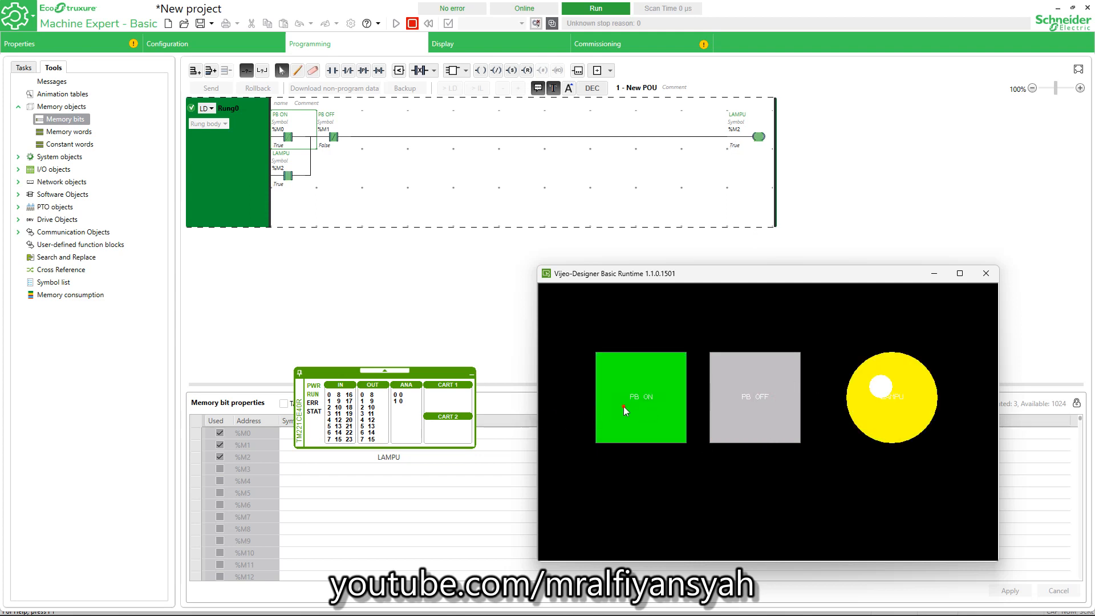
{"action": "left_click", "coordinate": [625, 421]}
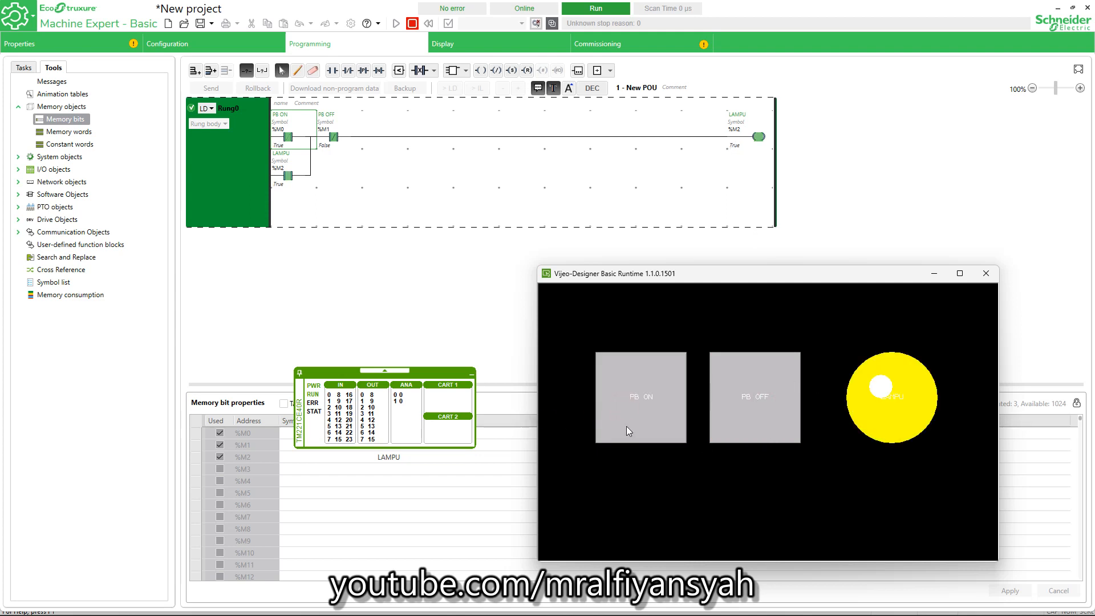
{"action": "left_click", "coordinate": [752, 393]}
{"action": "left_click_drag", "start_coordinate": [764, 398], "coordinate": [764, 395]}
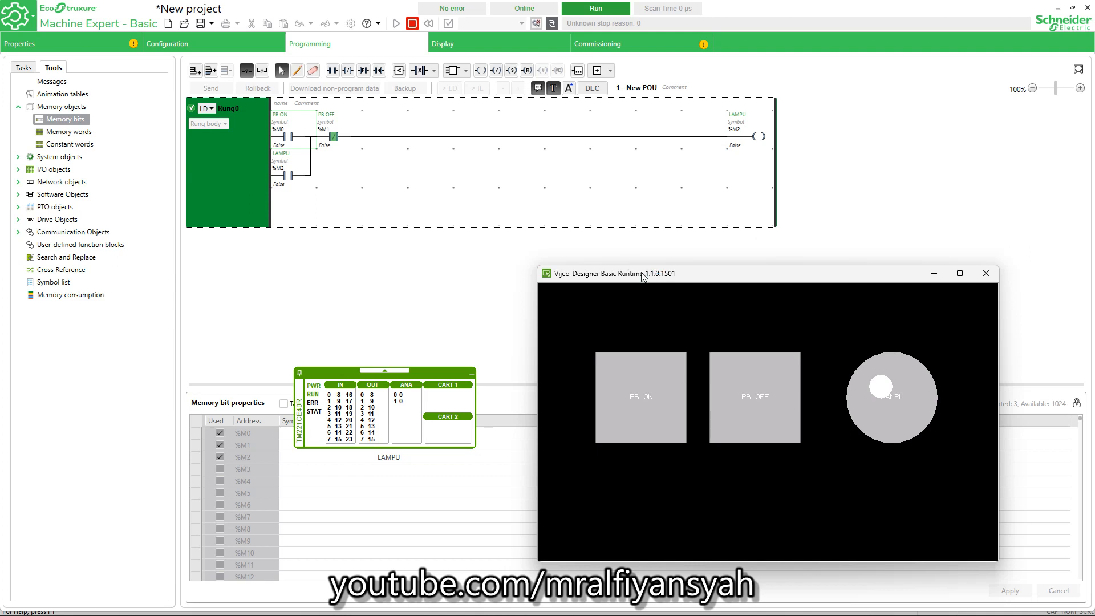
{"action": "left_click_drag", "start_coordinate": [651, 277], "coordinate": [653, 266]}
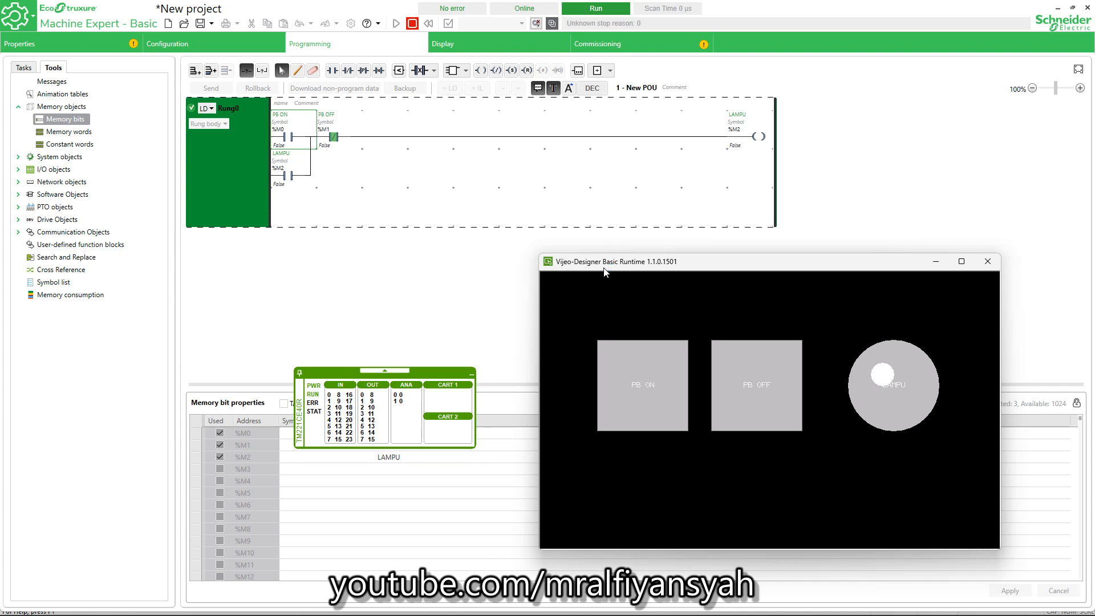
{"action": "left_click_drag", "start_coordinate": [604, 268], "coordinate": [597, 259]}
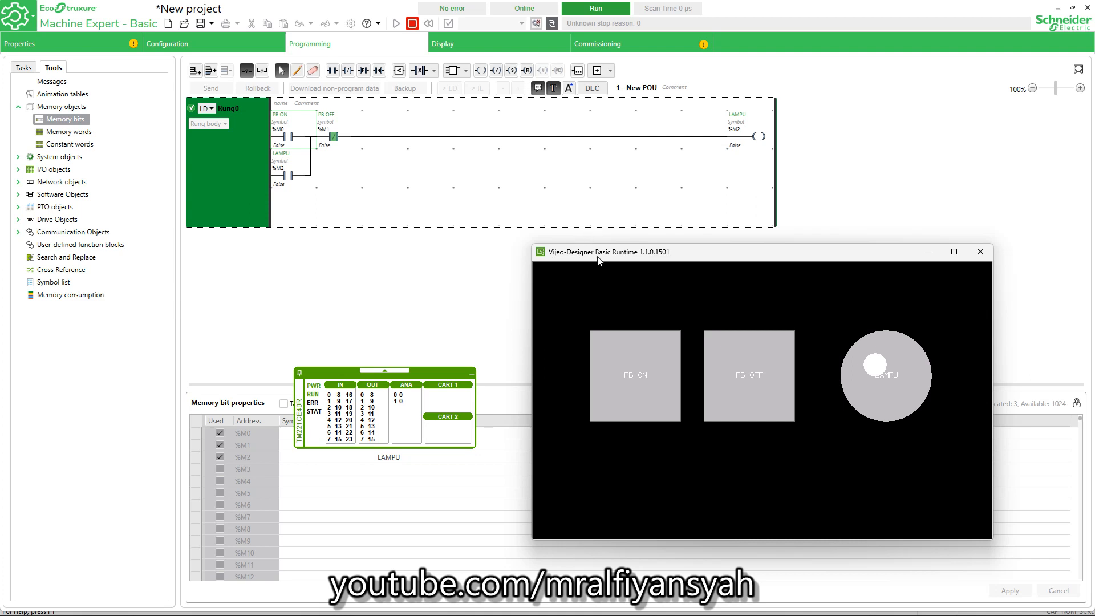
{"action": "left_click_drag", "start_coordinate": [596, 254], "coordinate": [594, 252]}
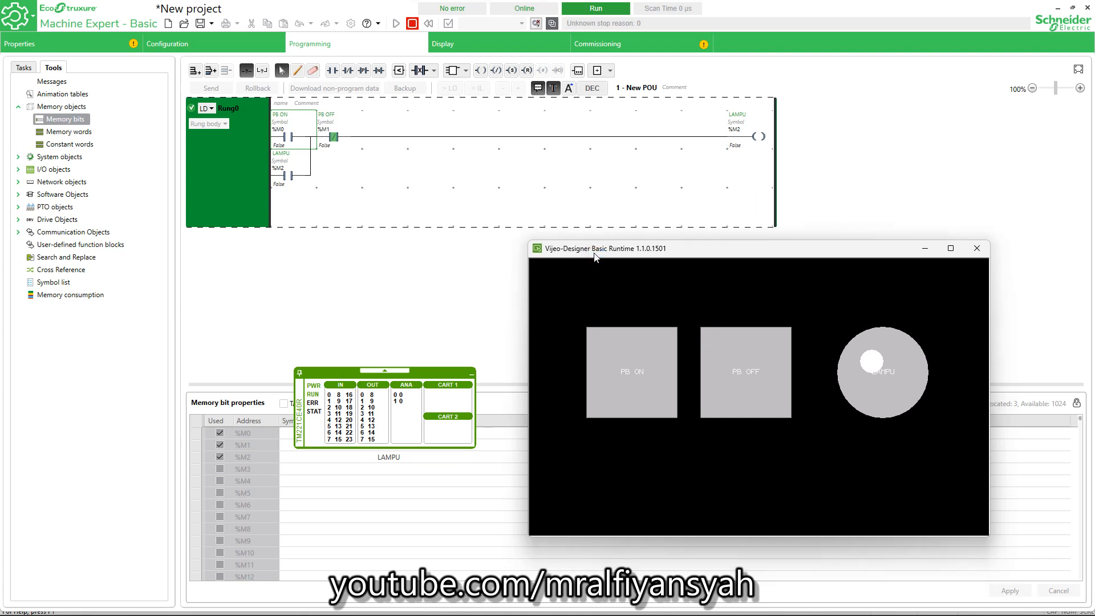